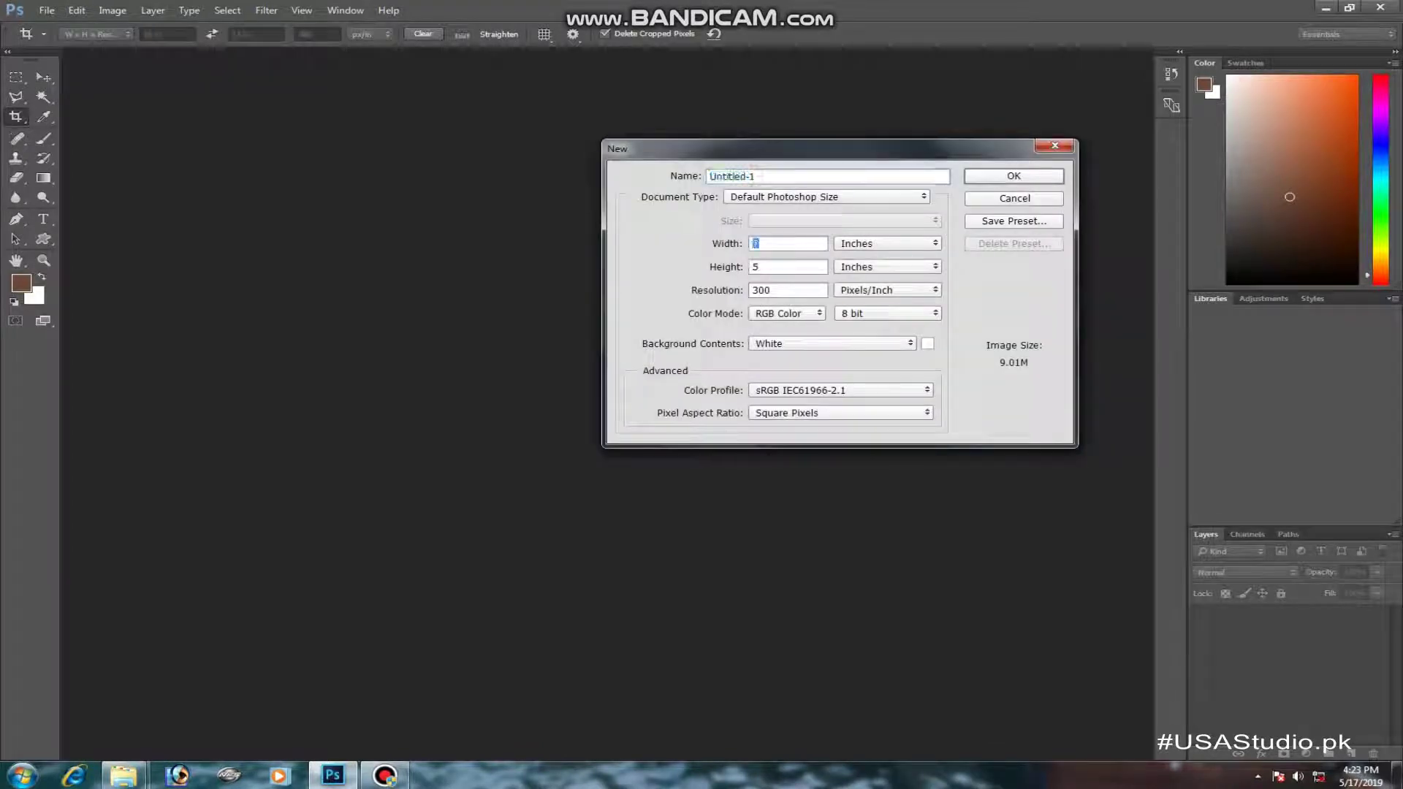
# - Finish the New Document settings (18 × 13 in, 300 ppi, white background) and create it
pyautogui.write('13')
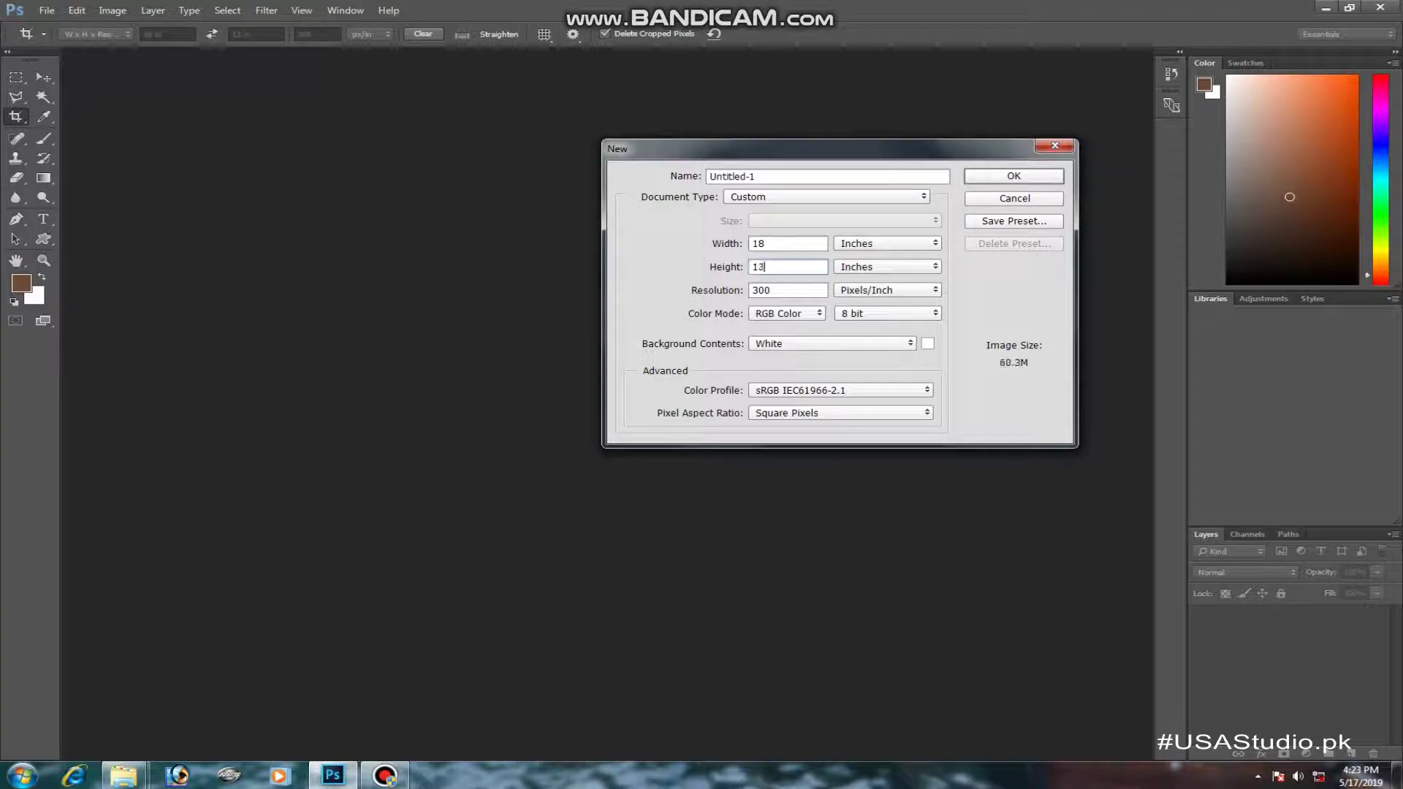
pyautogui.press('Return')
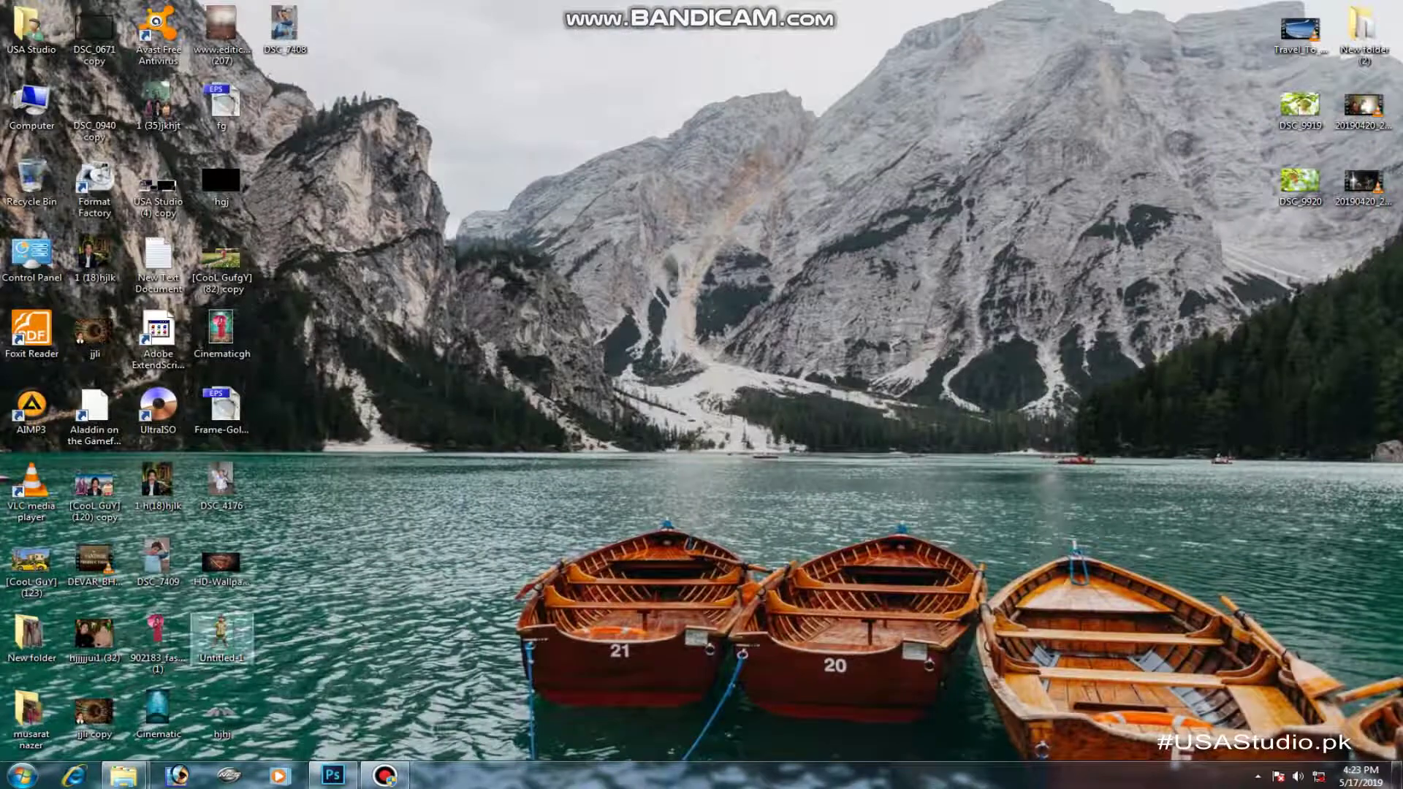
# - Place the HD-Wallpapers-HD-Superman-Logo-680x380 image into the document and enlarge it
pyautogui.moveTo(221, 635); pyautogui.dragTo(601, 405)
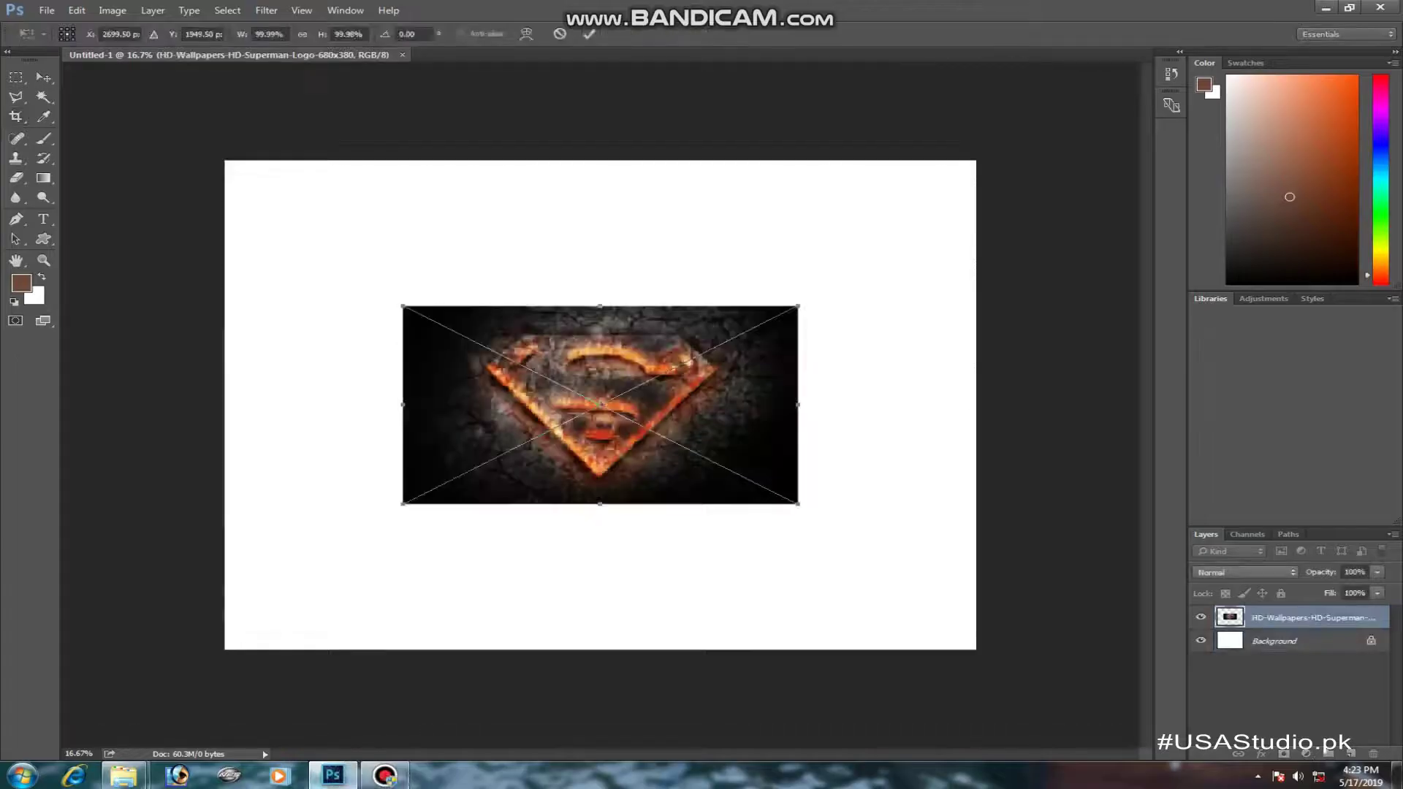
pyautogui.moveTo(798, 306); pyautogui.dragTo(1032, 256)
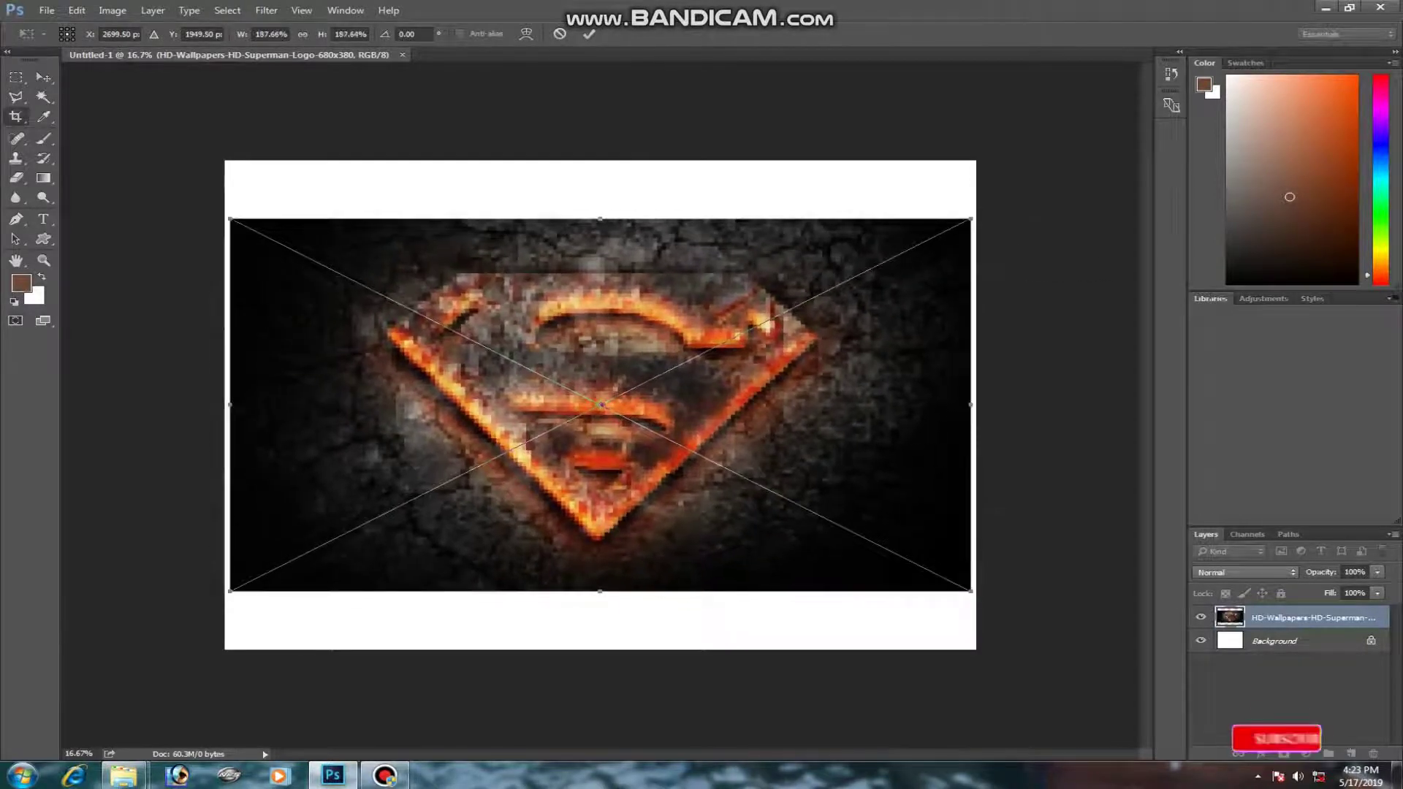
pyautogui.press('Return')
pyautogui.press('c')
# - Stretch the Superman logo to fill the whole canvas and rasterize its layer
pyautogui.hotkey('ctrl', 't')
pyautogui.moveTo(601, 219); pyautogui.dragTo(601, 160)
pyautogui.moveTo(971, 591); pyautogui.dragTo(977, 649)
pyautogui.moveTo(228, 405); pyautogui.dragTo(225, 406)
pyautogui.press('Return')
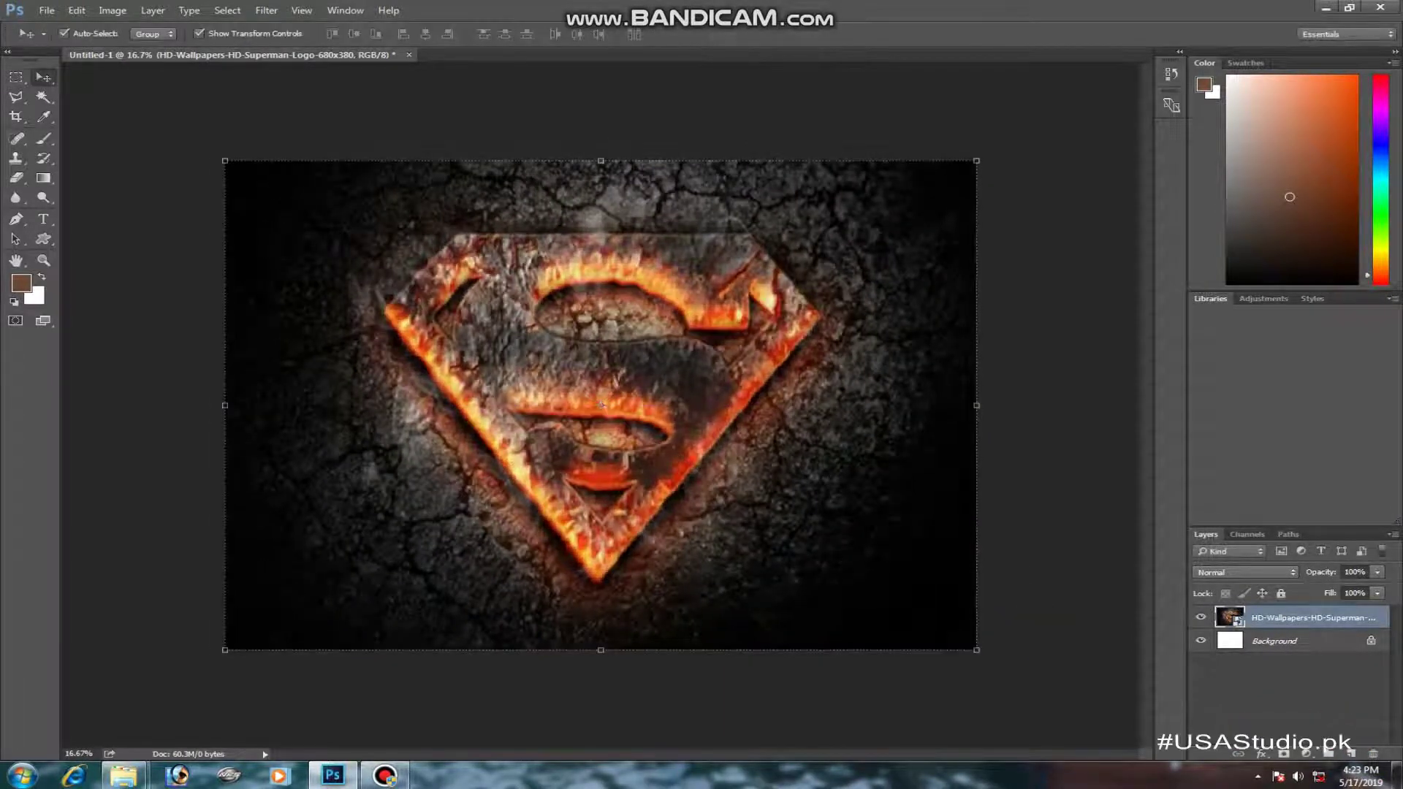
pyautogui.rightClick(1256, 617)
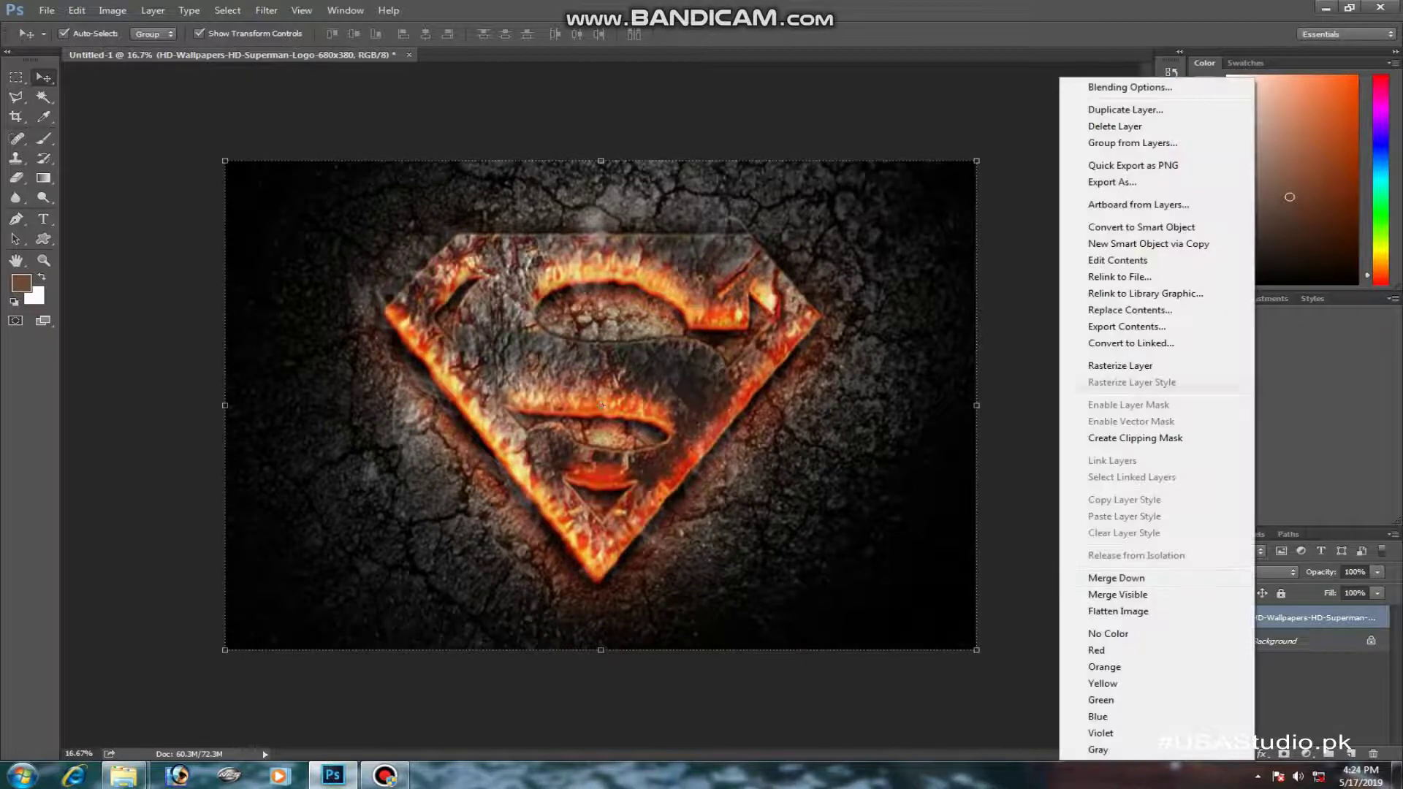
pyautogui.click(1120, 365)
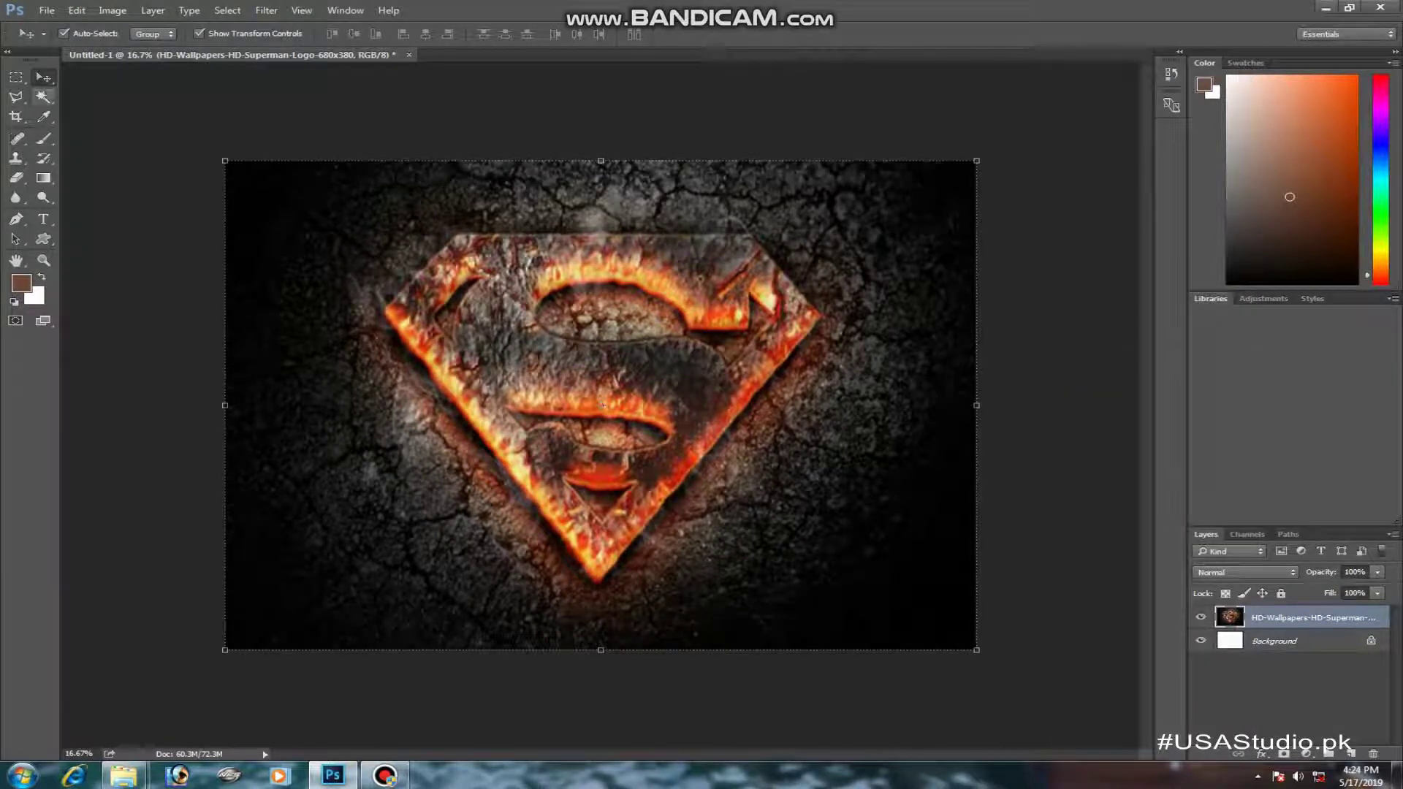
# - Bring the cut-out boy into the document, scale him to about 65% and centre him over the logo
pyautogui.press('super+d')
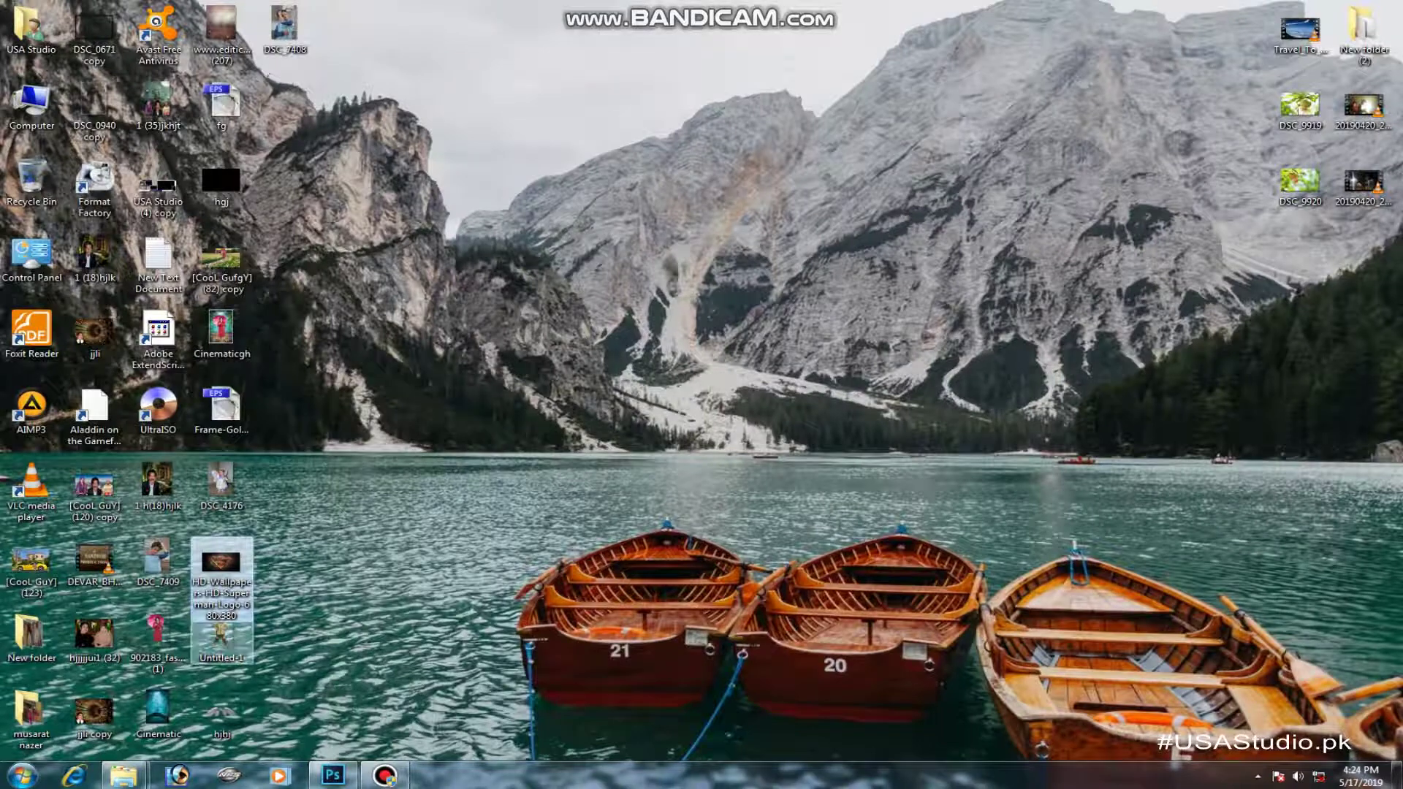
pyautogui.moveTo(221, 630); pyautogui.dragTo(451, 43)
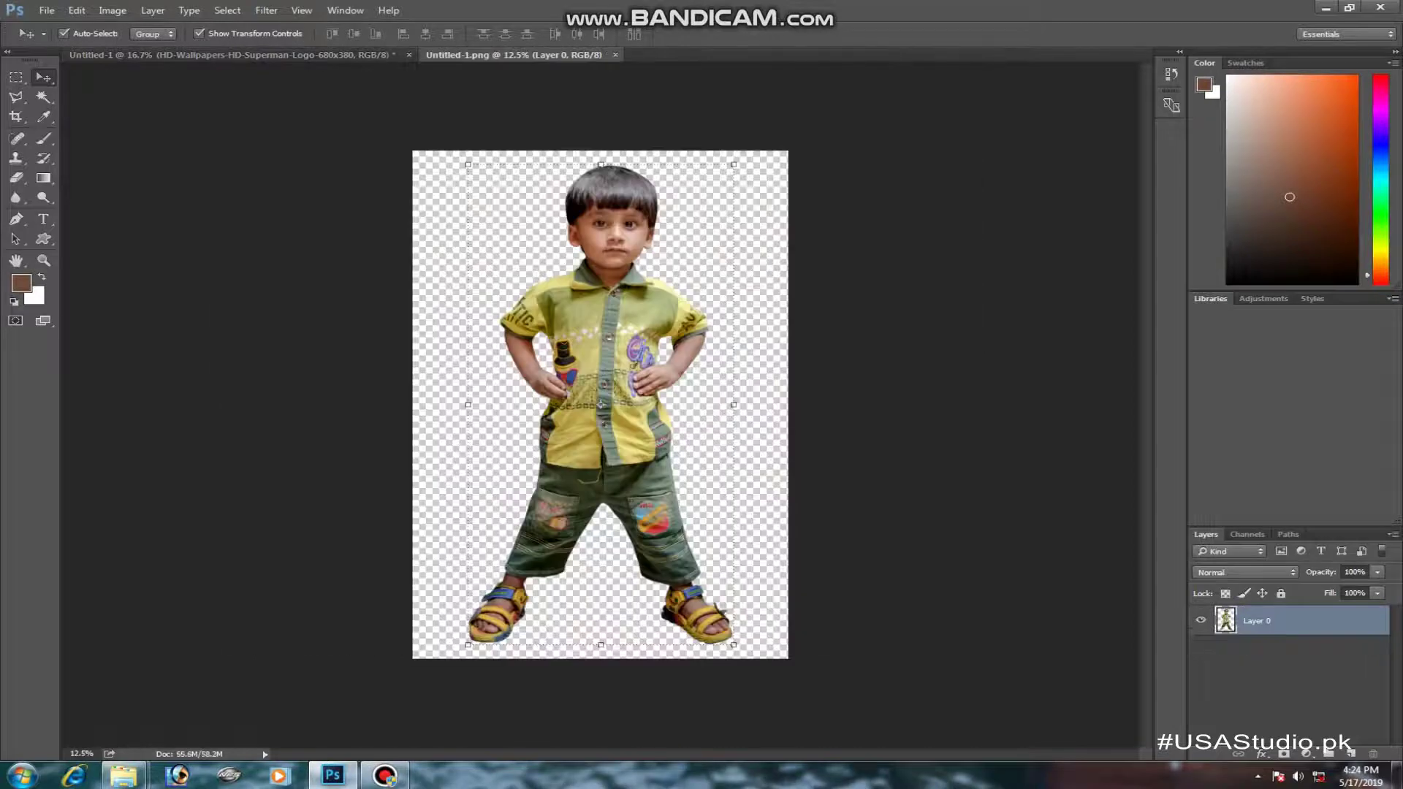
pyautogui.moveTo(660, 288)
pyautogui.mouseDown()
pyautogui.moveTo(395, 67)
pyautogui.moveTo(351, 55)
pyautogui.moveTo(649, 313)
pyautogui.mouseUp()
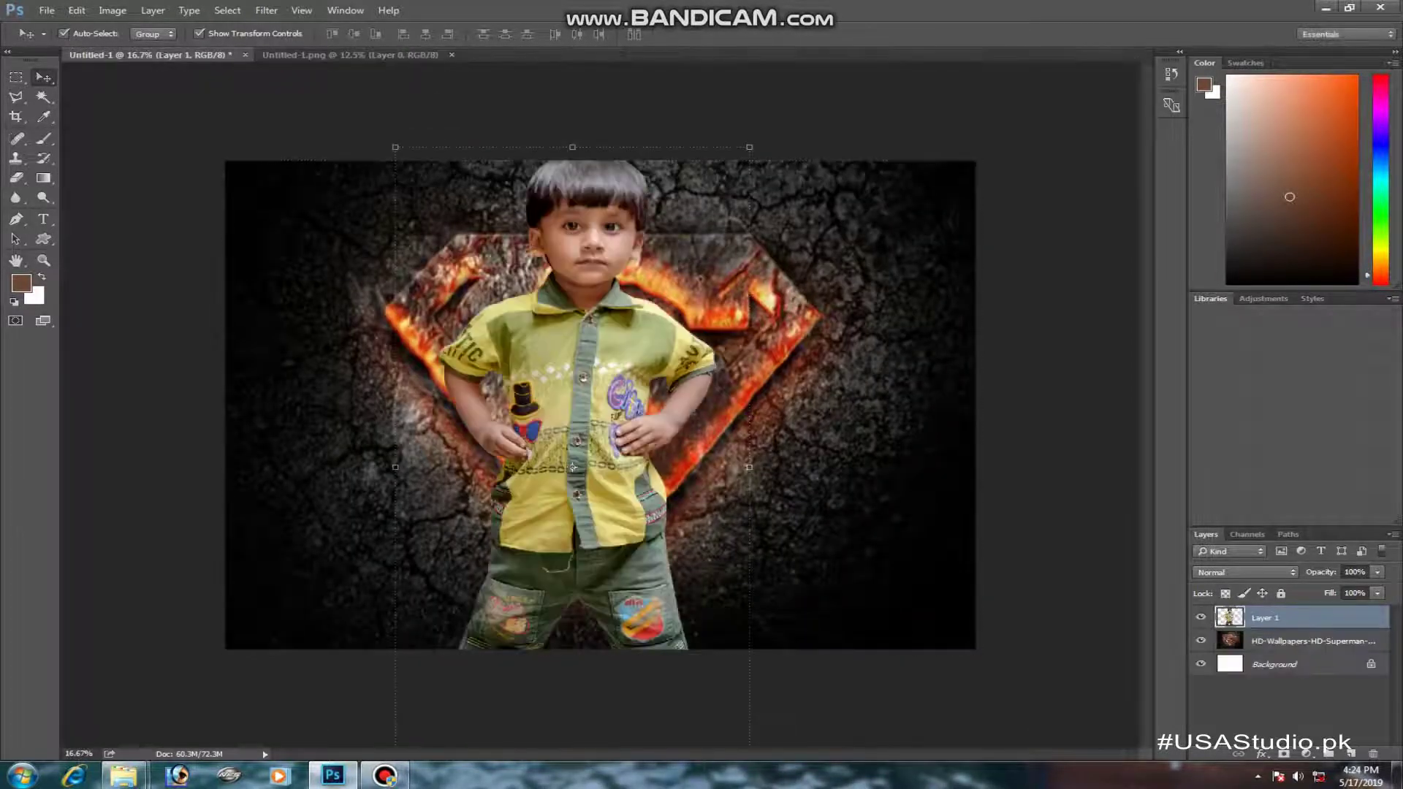
pyautogui.moveTo(749, 147); pyautogui.dragTo(687, 259)
pyautogui.moveTo(636, 329); pyautogui.dragTo(654, 266)
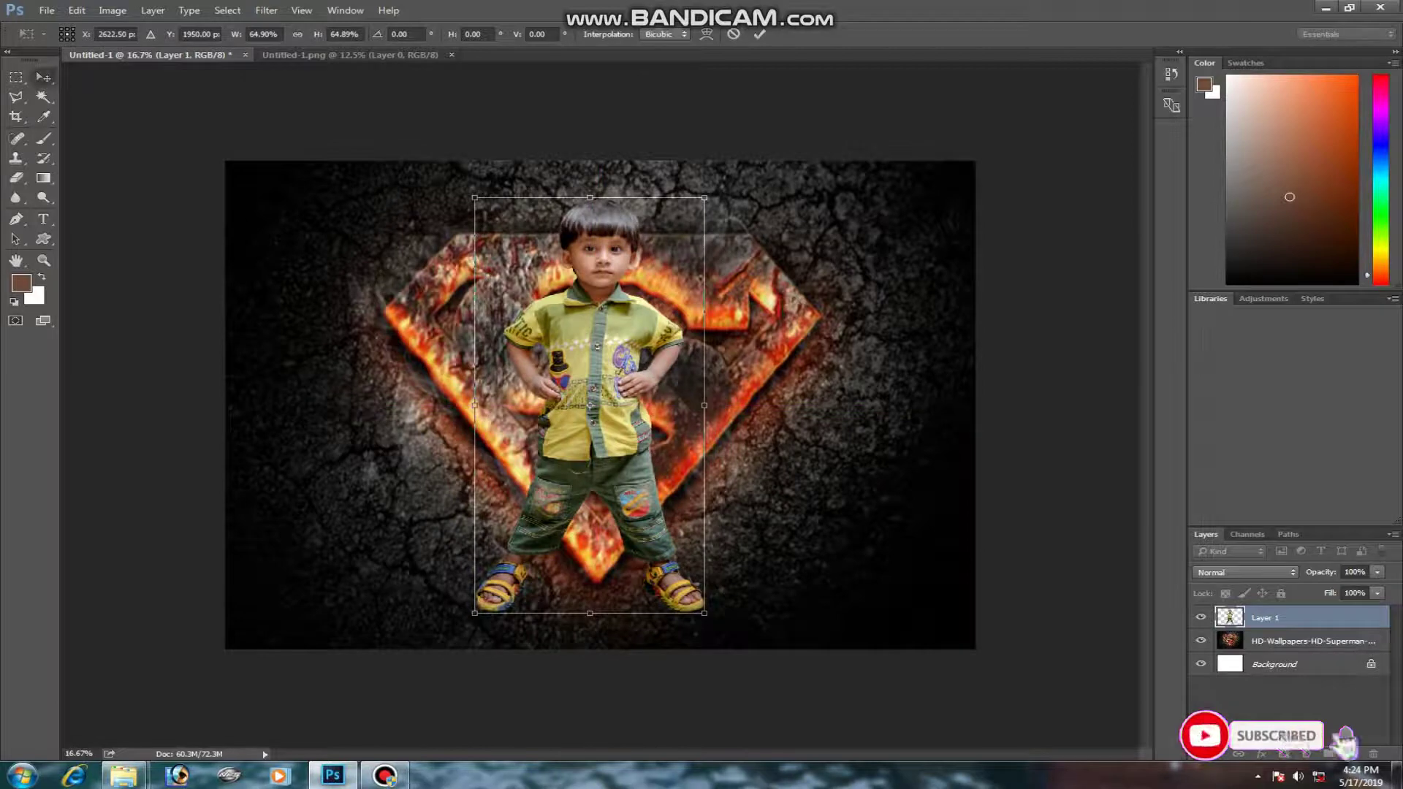
pyautogui.press('Return')
# - Widen the Superman background evenly on both sides, keeping it centred
pyautogui.click(1301, 641)
pyautogui.hotkey('ctrl', 't')
pyautogui.moveTo(976, 405); pyautogui.dragTo(1033, 405)
pyautogui.moveTo(841, 394); pyautogui.dragTo(848, 395)
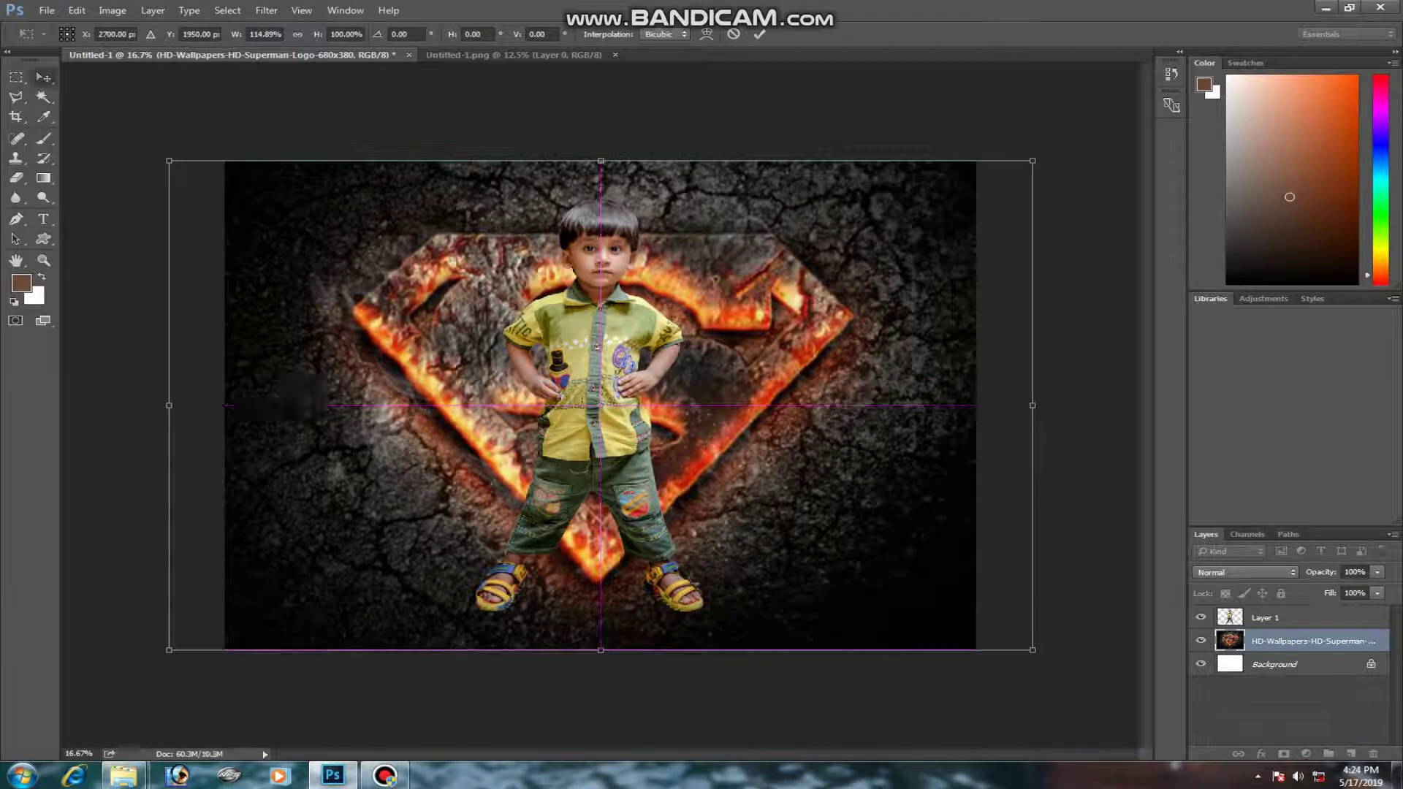
# - Apply the widened background and nudge the boy slightly
pyautogui.press('Return')
pyautogui.moveTo(614, 322); pyautogui.dragTo(617, 326)
pyautogui.click(16, 96)
pyautogui.hotkey('ctrl', '+')
pyautogui.hotkey('ctrl', '-')
pyautogui.press('v')
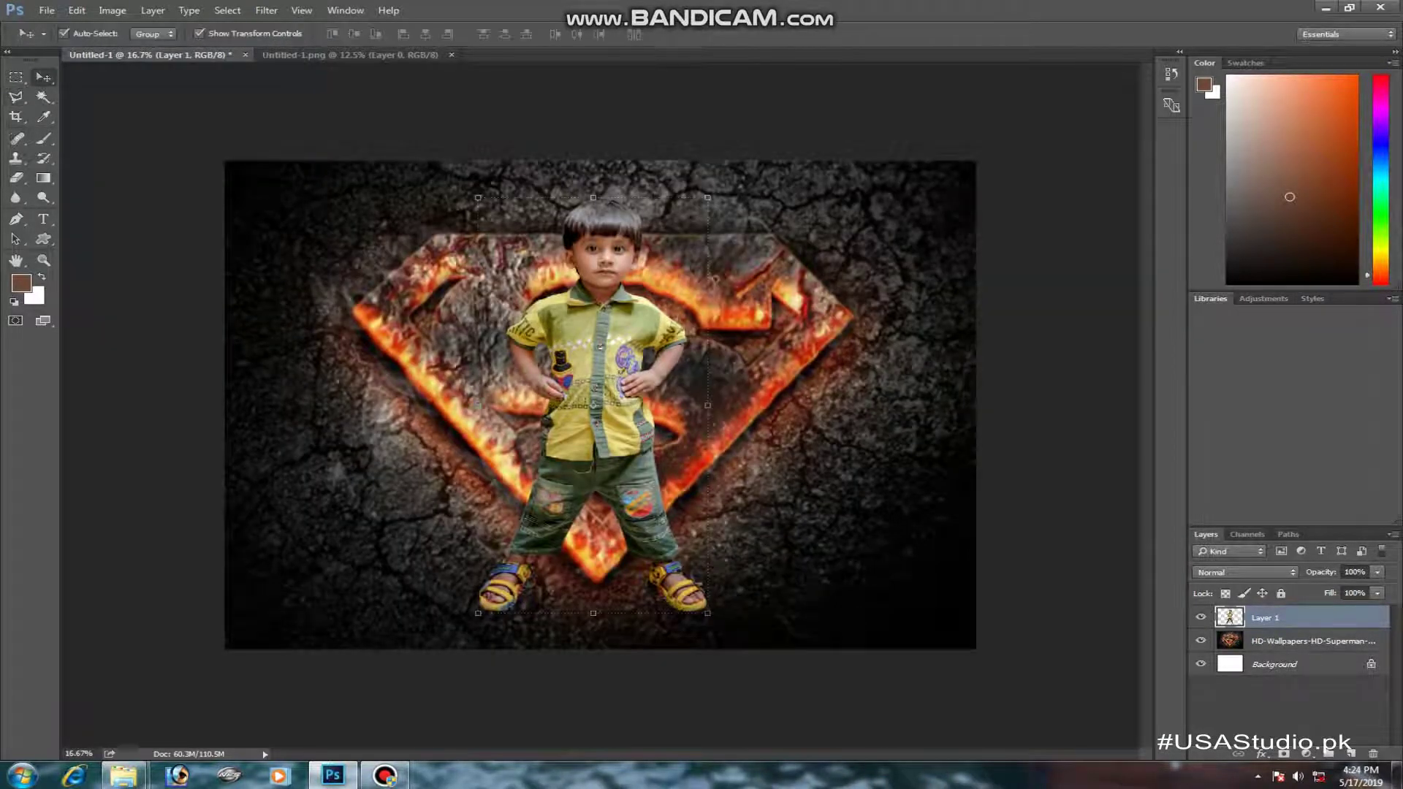
# - Scale the boy to about 93%, centre him, and shift the Superman background slightly right
pyautogui.moveTo(708, 197); pyautogui.dragTo(700, 211)
pyautogui.moveTo(626, 317); pyautogui.dragTo(645, 301)
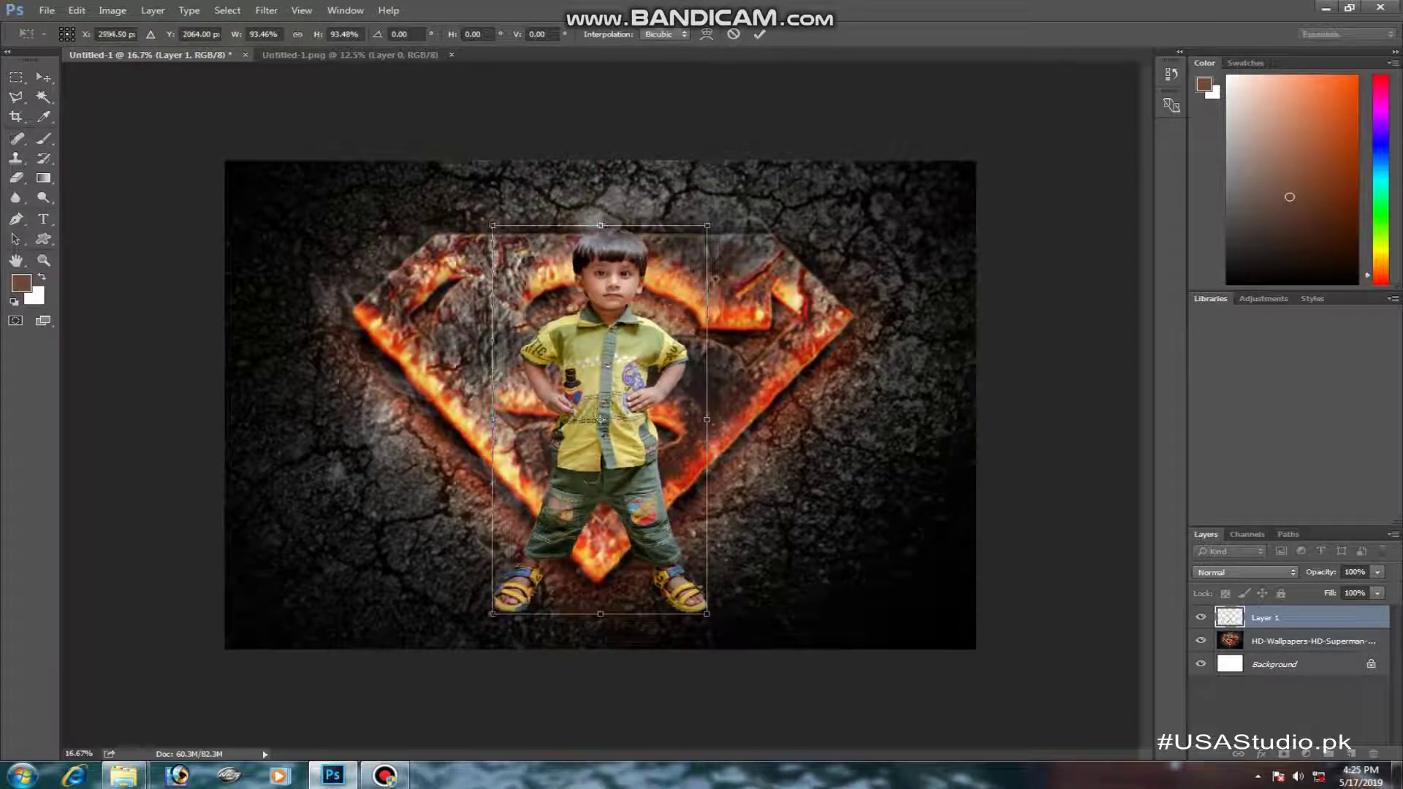
pyautogui.press('Return')
pyautogui.moveTo(716, 279); pyautogui.dragTo(722, 278)
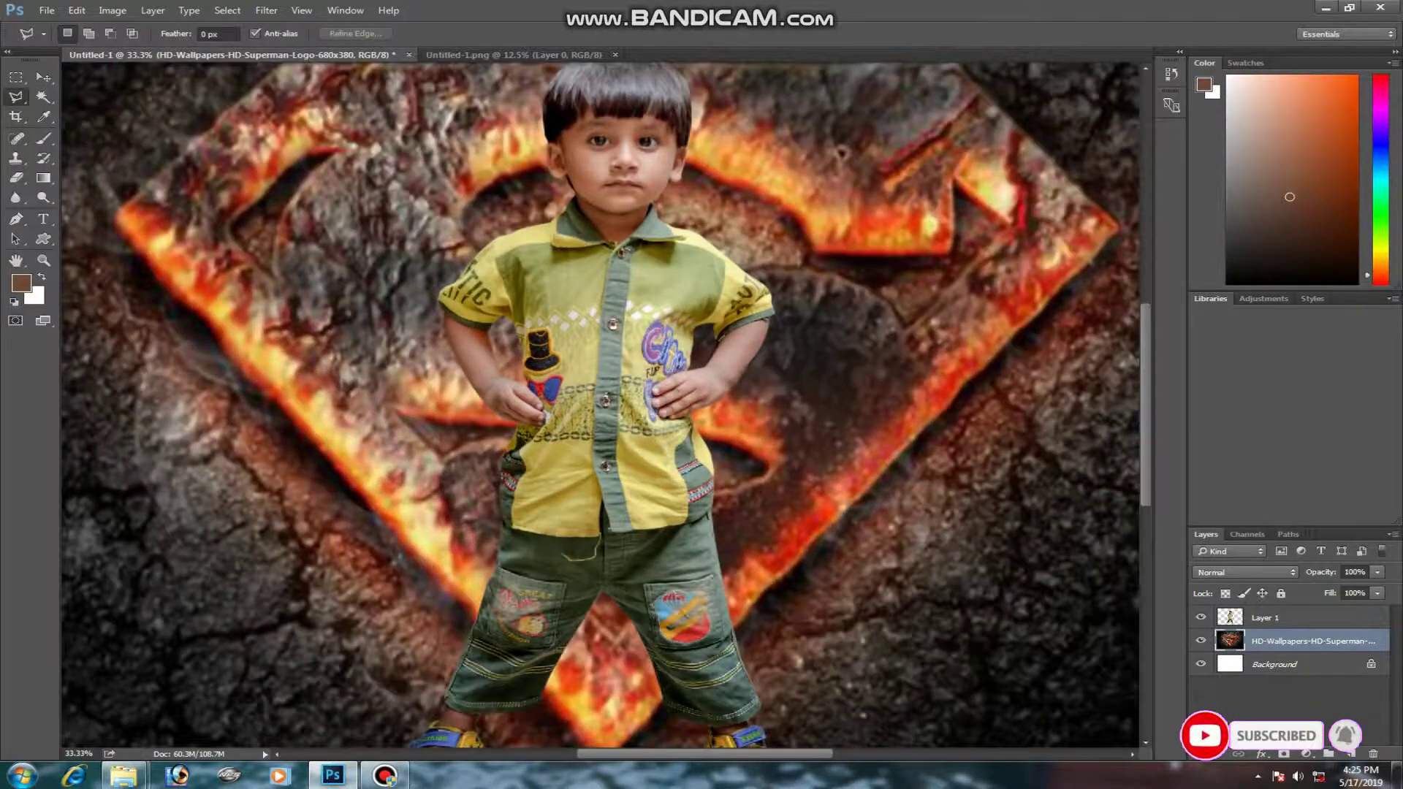
# - Paint light pink at 21% opacity over the boy's cheek, jaw and neck on Layer 1
pyautogui.hotkey('ctrl', '+')
pyautogui.hotkey('ctrl', '+')
pyautogui.hotkey('ctrl', '+')
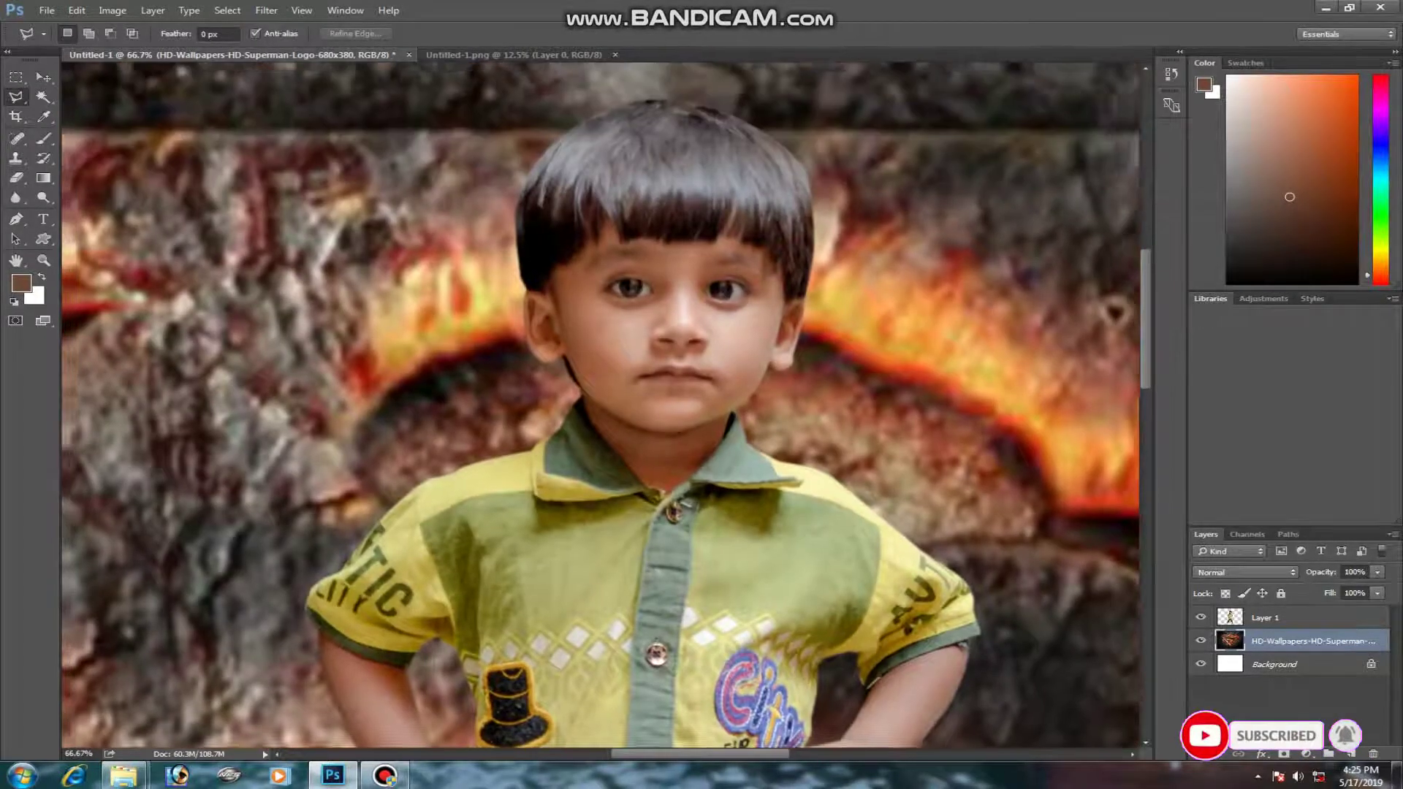
pyautogui.moveTo(1115, 312); pyautogui.dragTo(1137, 304)
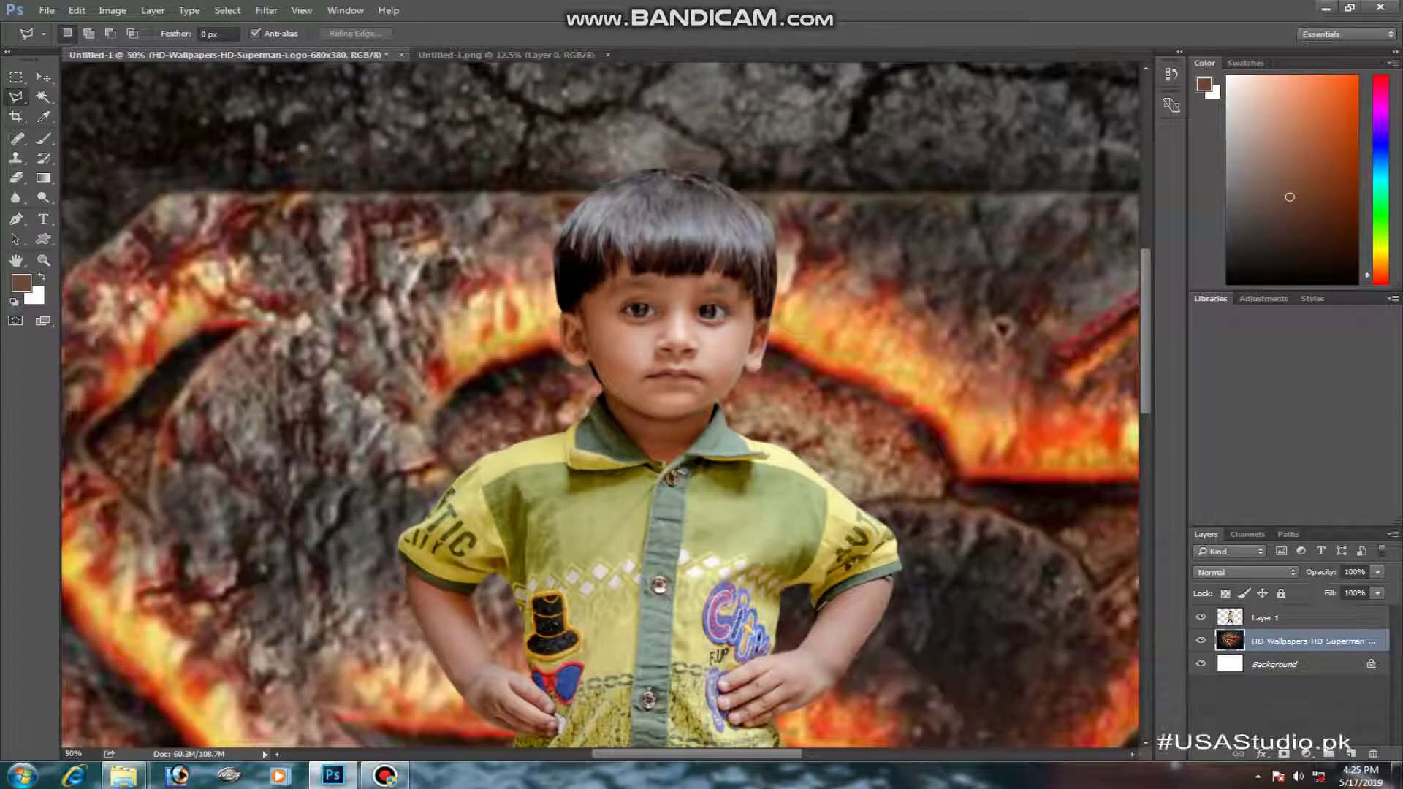
pyautogui.press('b')
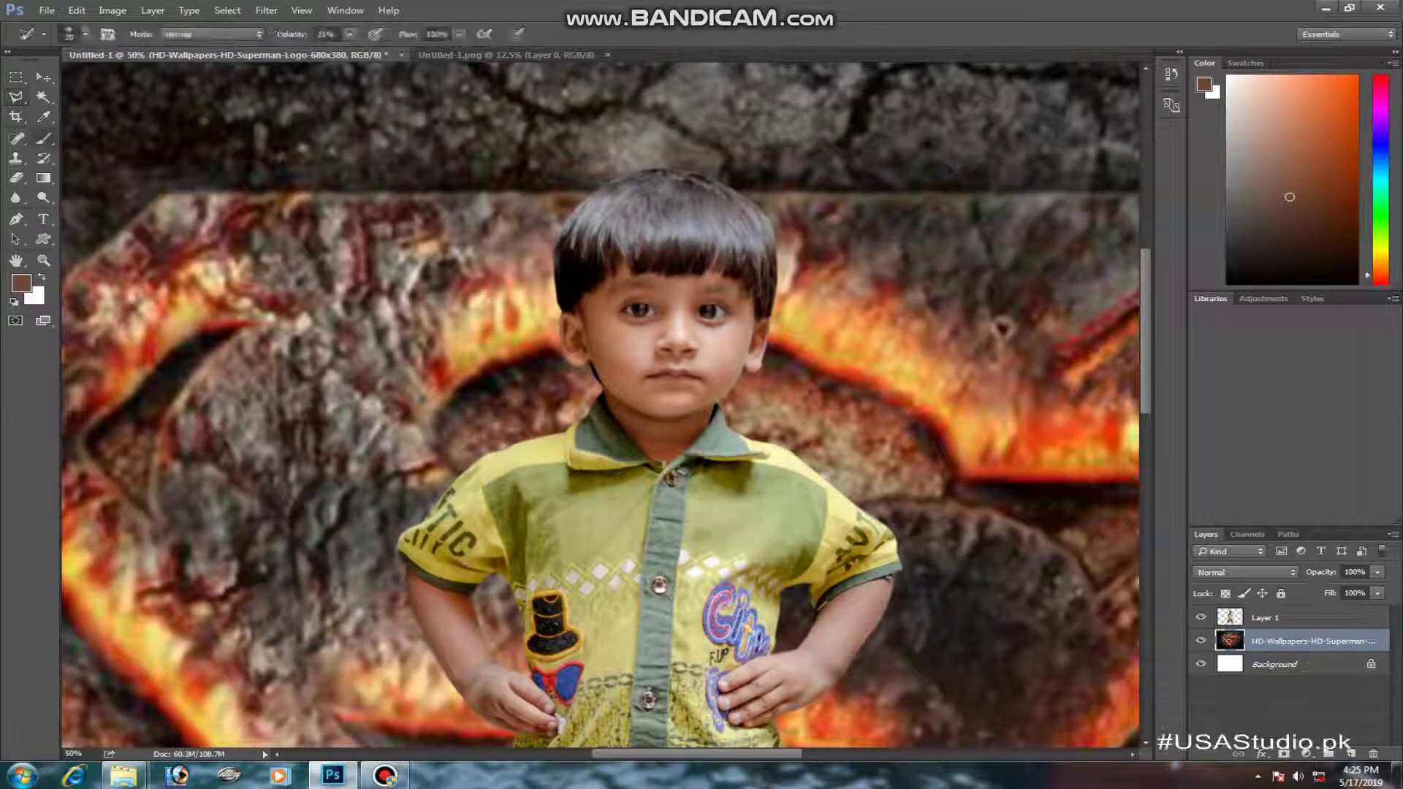
pyautogui.click(1265, 618)
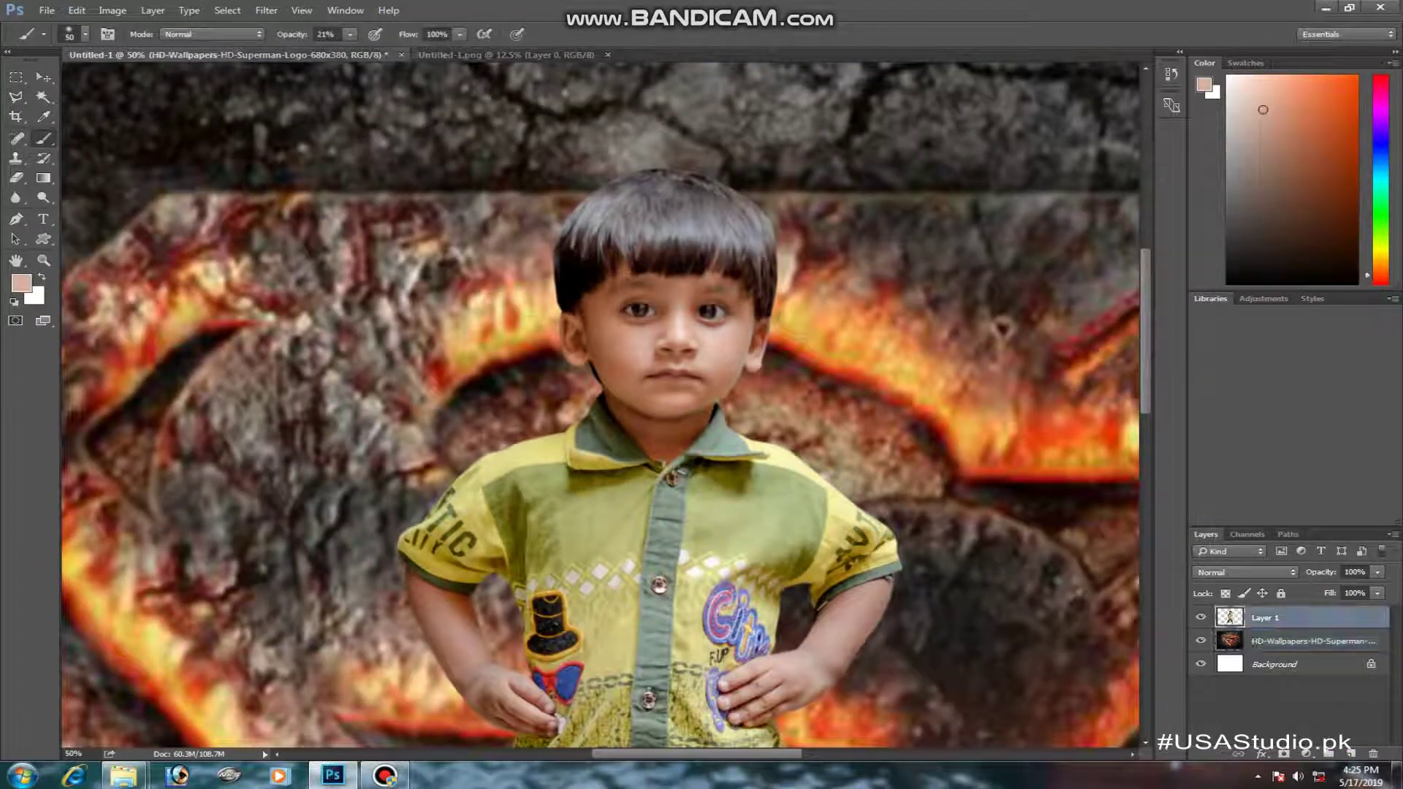
pyautogui.press(']')
pyautogui.press(']')
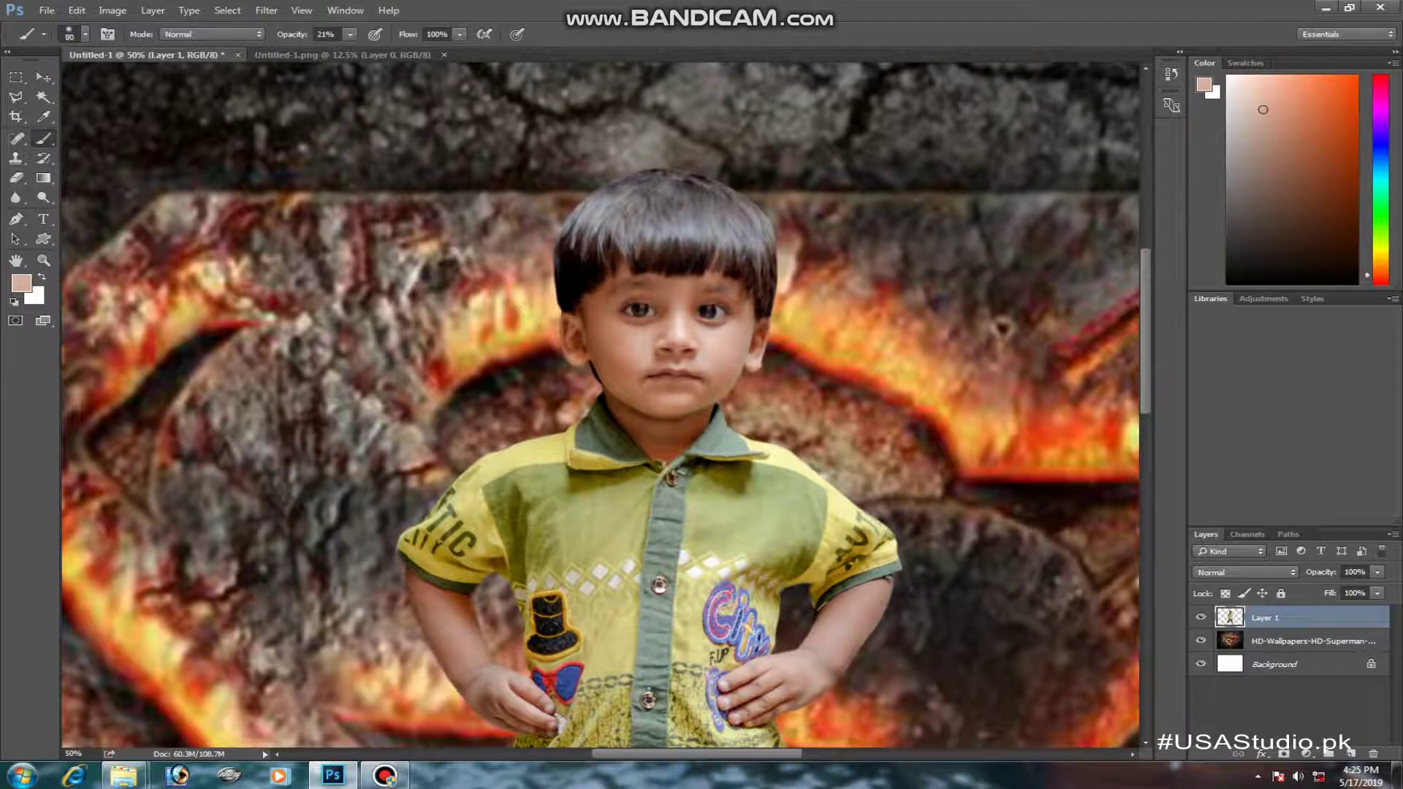
pyautogui.moveTo(599, 341); pyautogui.dragTo(618, 373)
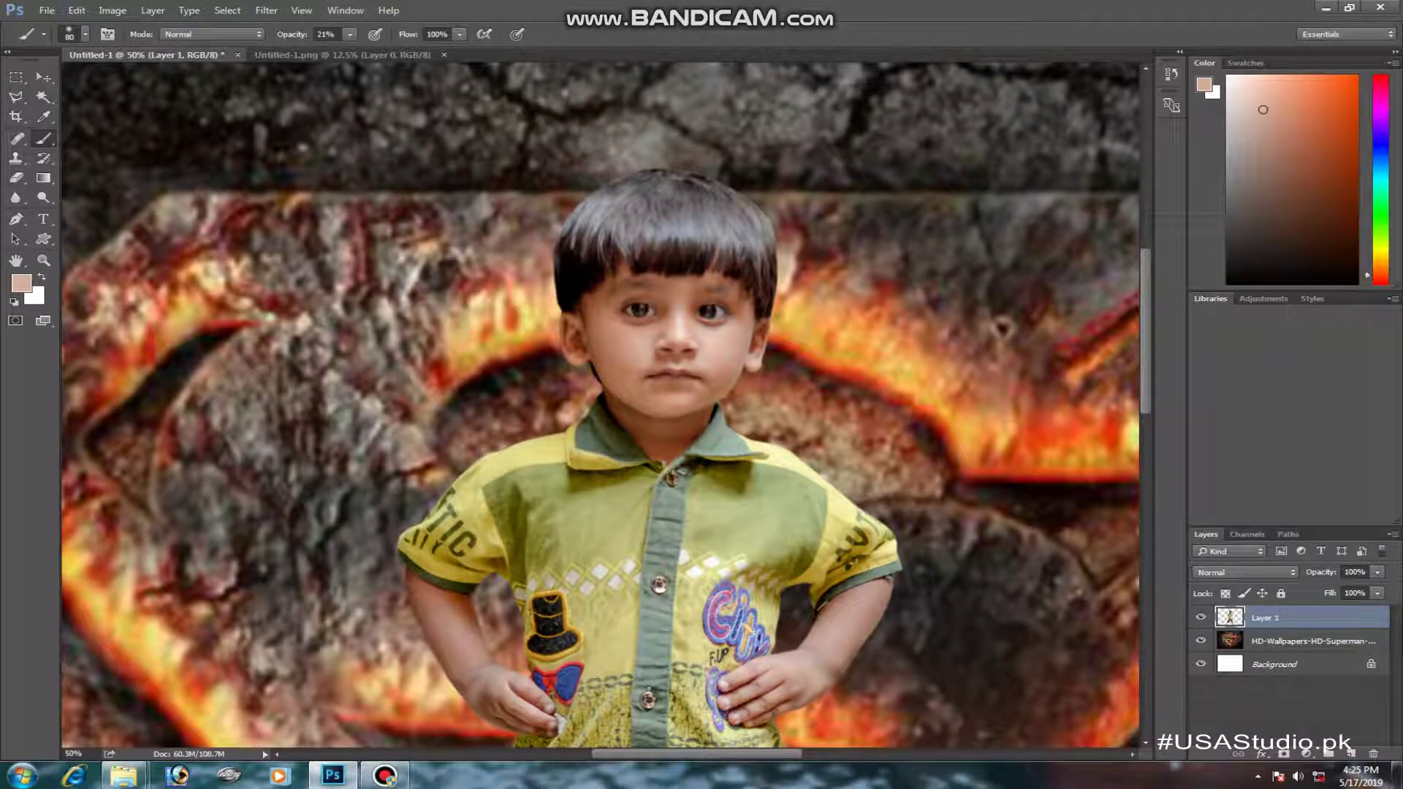
pyautogui.moveTo(652, 437); pyautogui.dragTo(619, 408)
# - Open the angel wings image in Photoshop from the desktop
pyautogui.hotkey('ctrl', '-')
pyautogui.hotkey('ctrl', '-')
pyautogui.hotkey('ctrl', '-')
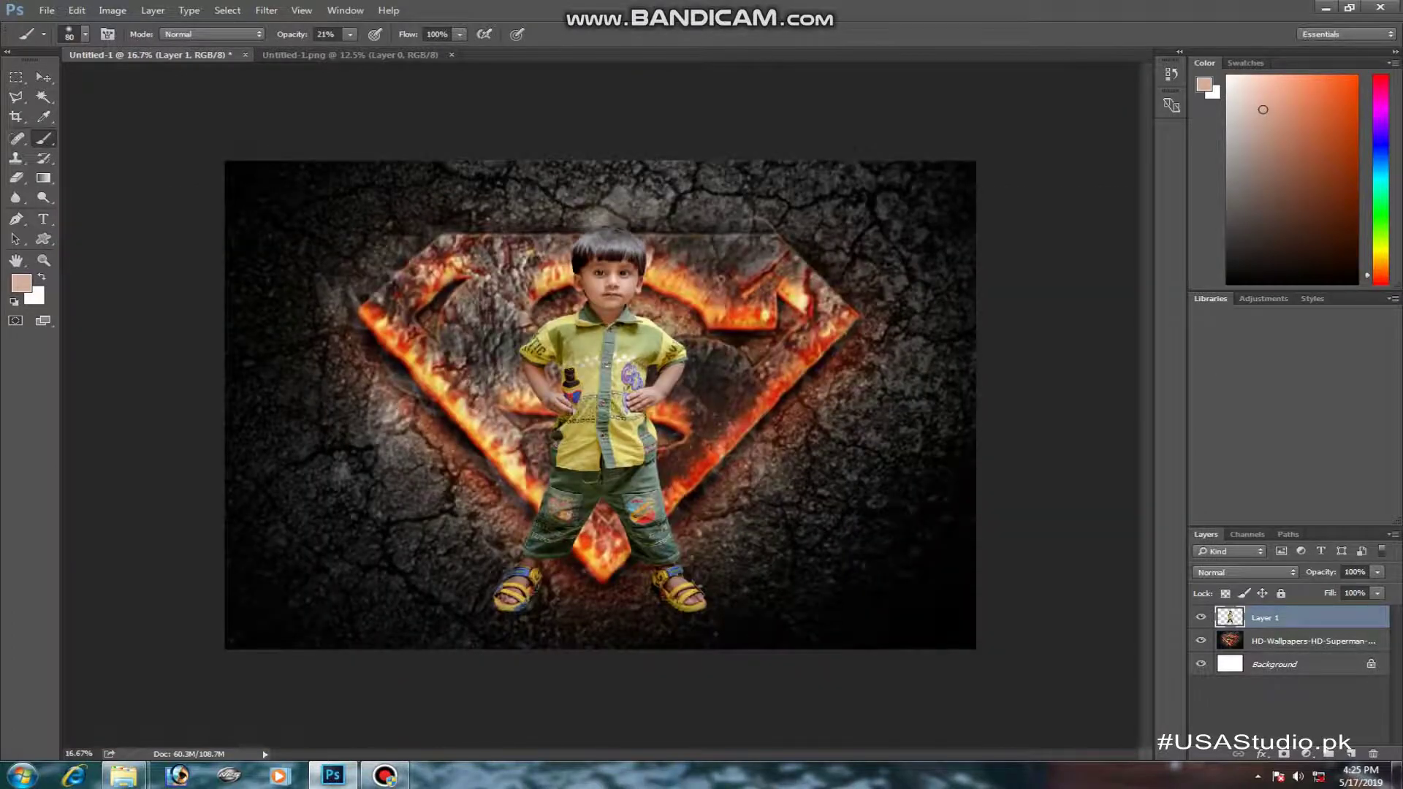
pyautogui.click(1397, 775)
pyautogui.moveTo(221, 712); pyautogui.dragTo(484, 55)
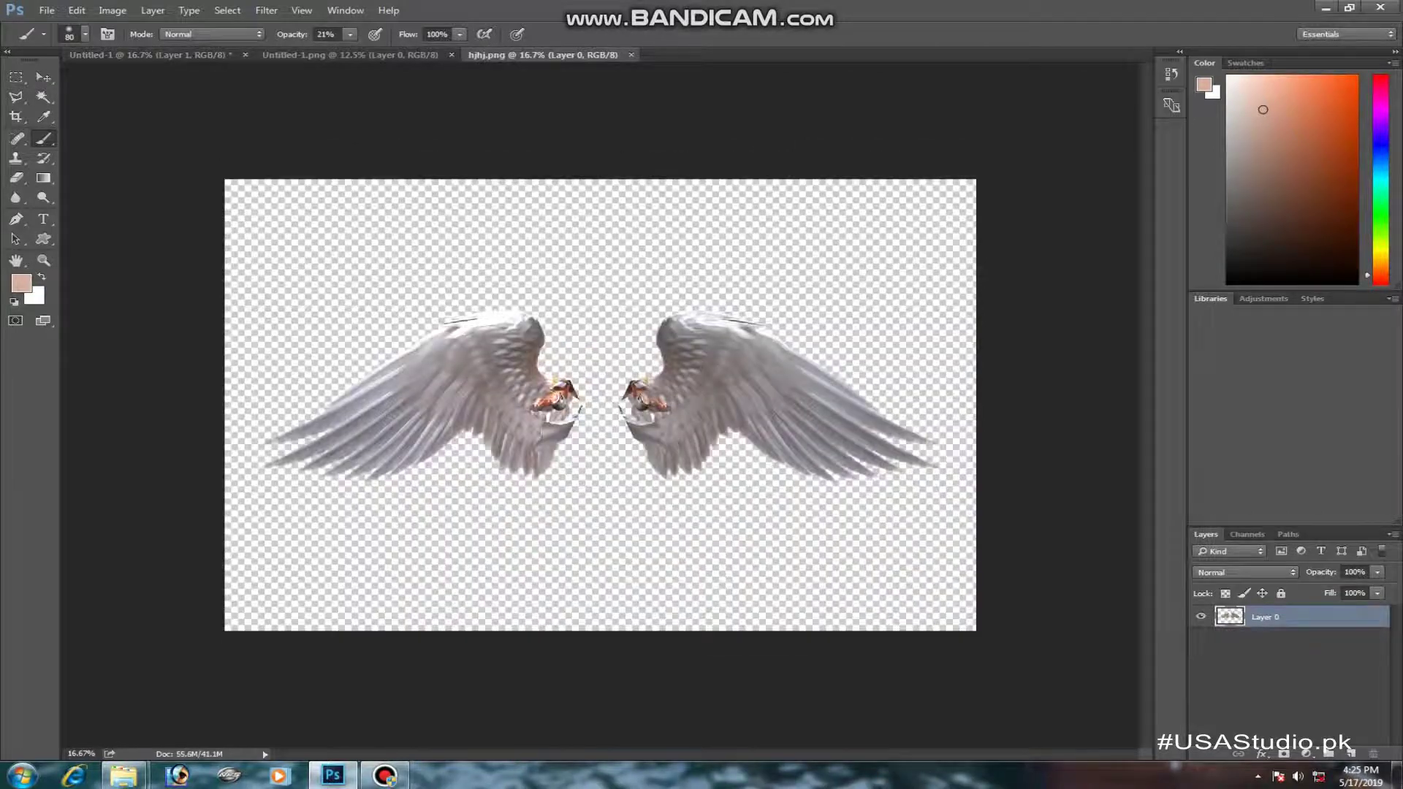
# - Move the wings into the Superman document and place them behind the boy's shoulders
pyautogui.press('v')
pyautogui.moveTo(515, 347); pyautogui.dragTo(658, 365)
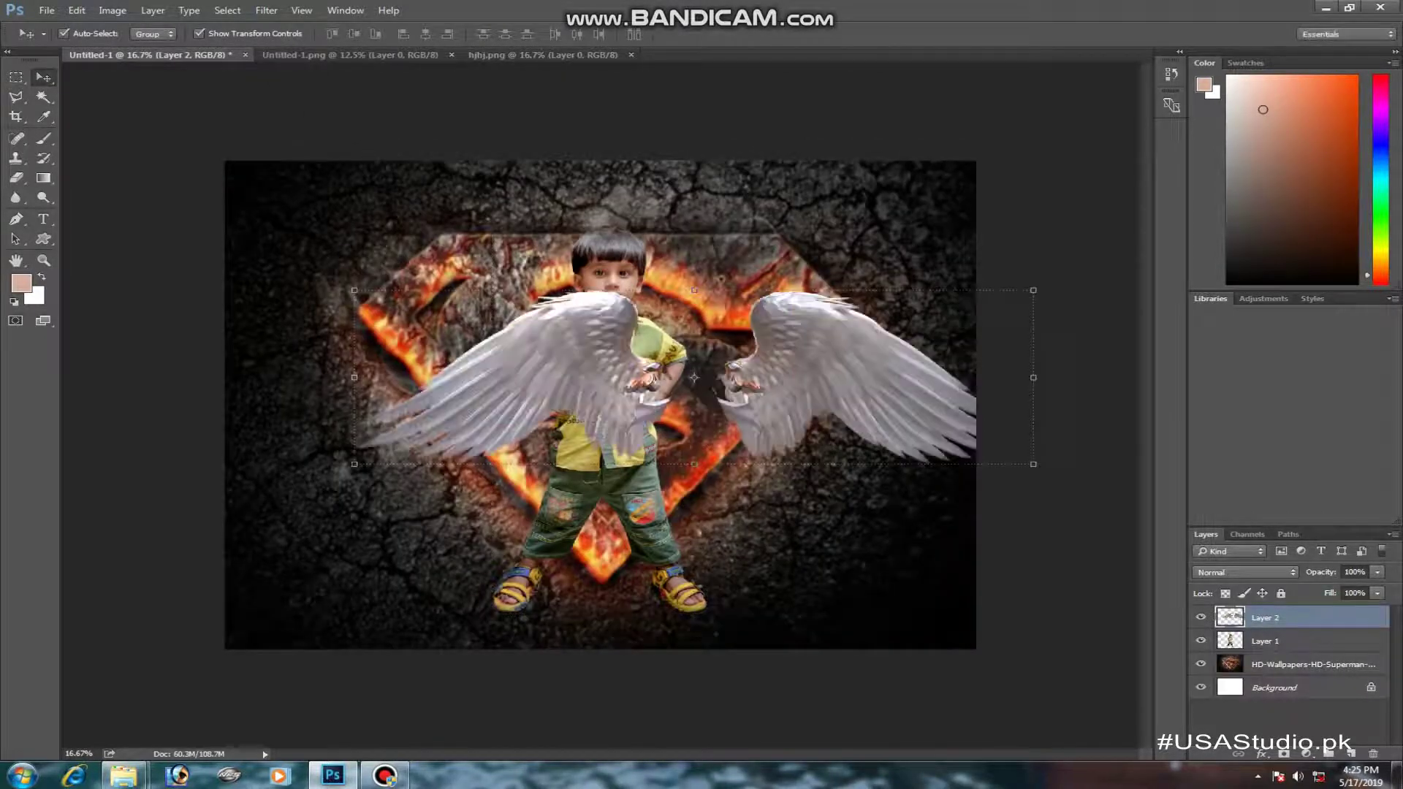
pyautogui.moveTo(570, 333); pyautogui.dragTo(512, 303)
pyautogui.hotkey('ctrl', '[')
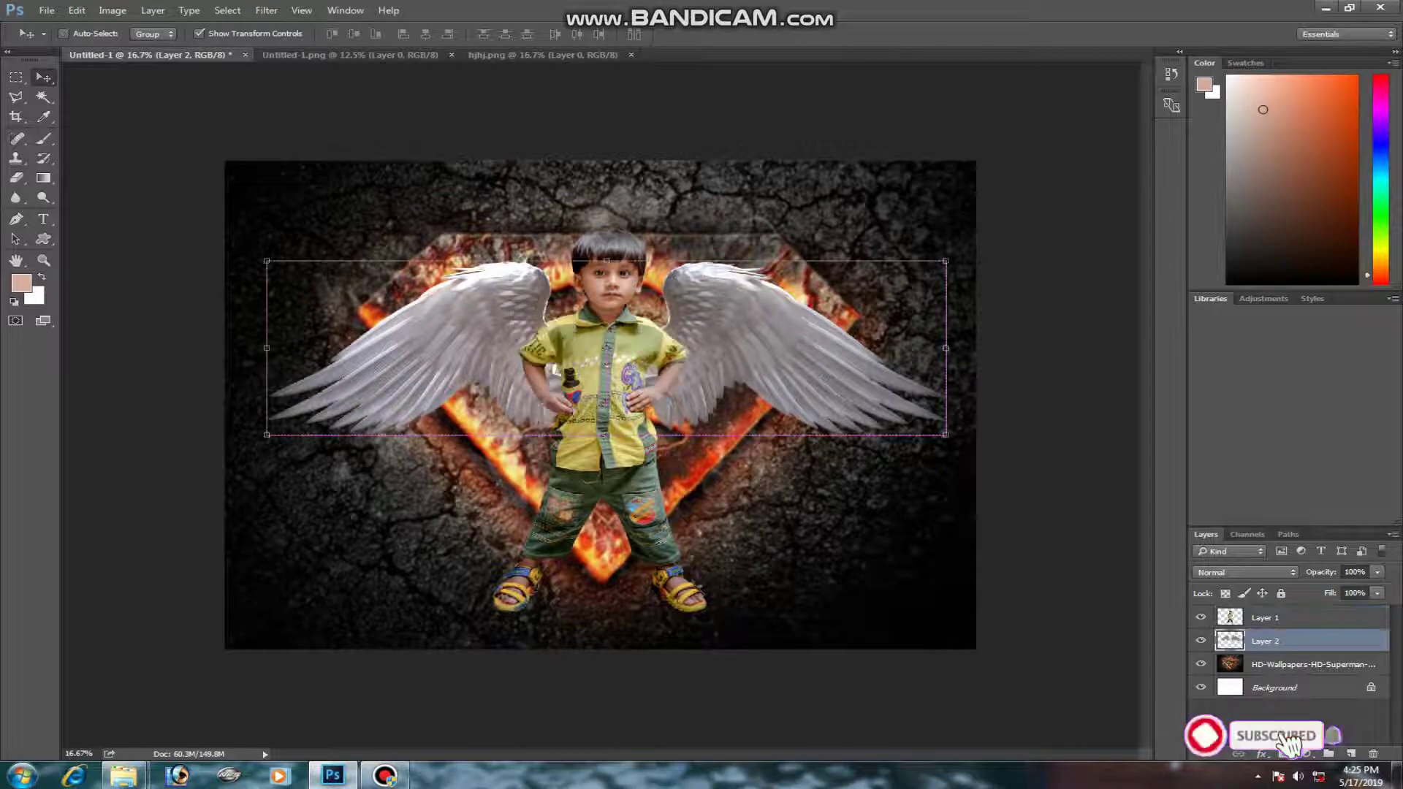
pyautogui.moveTo(724, 281)
pyautogui.mouseDown()
pyautogui.moveTo(723, 267)
pyautogui.moveTo(722, 306)
pyautogui.mouseUp()
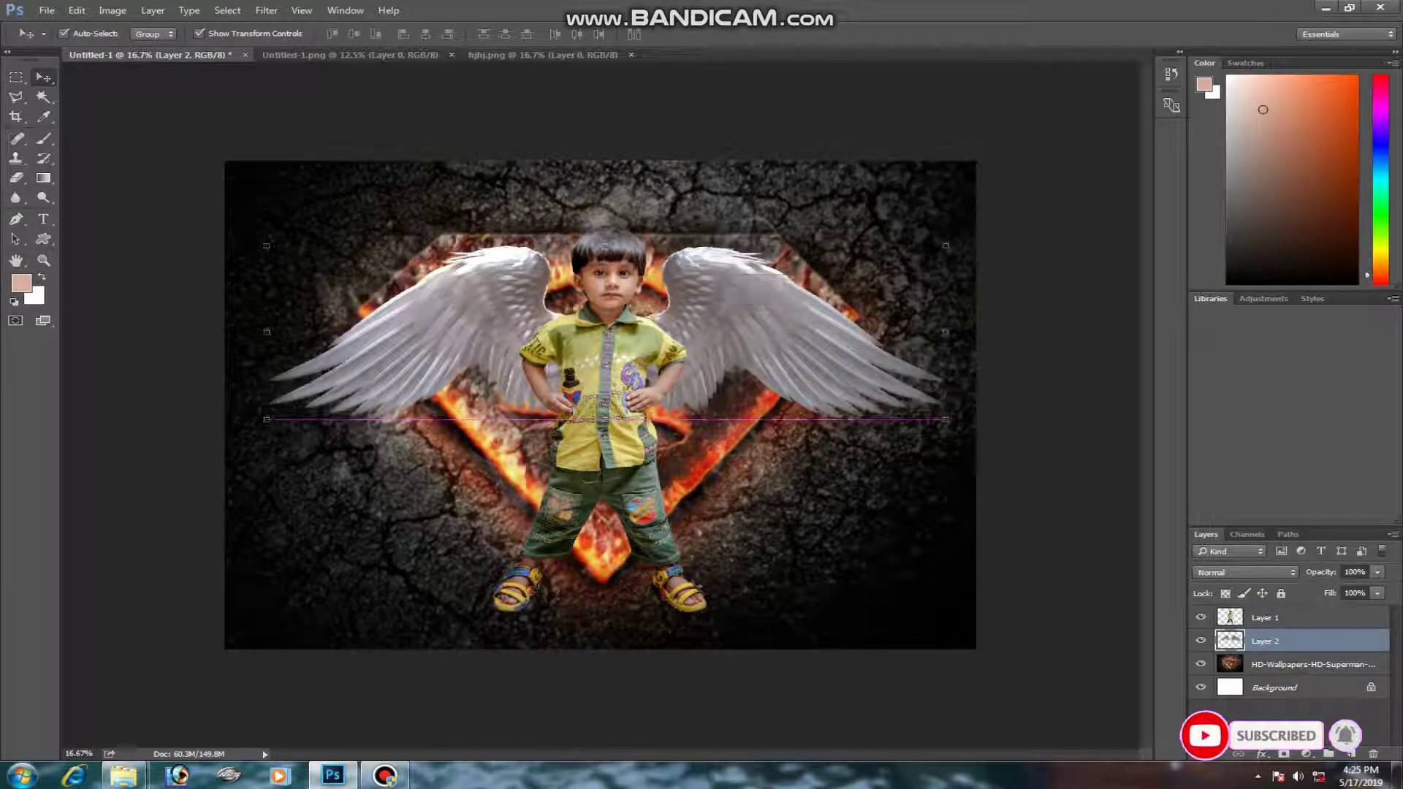
pyautogui.press('l')
pyautogui.hotkey('ctrl', '+')
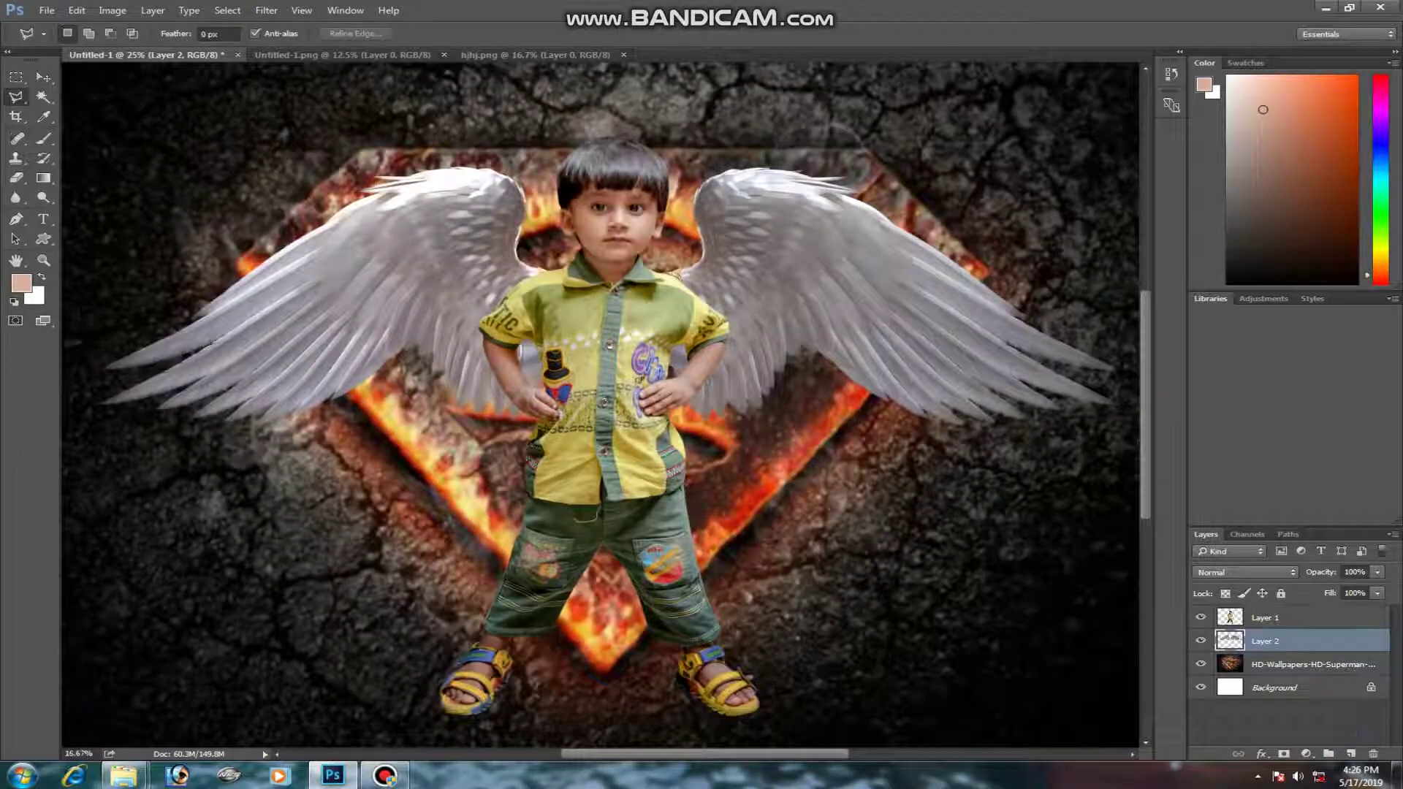
pyautogui.hotkey('ctrl', '-')
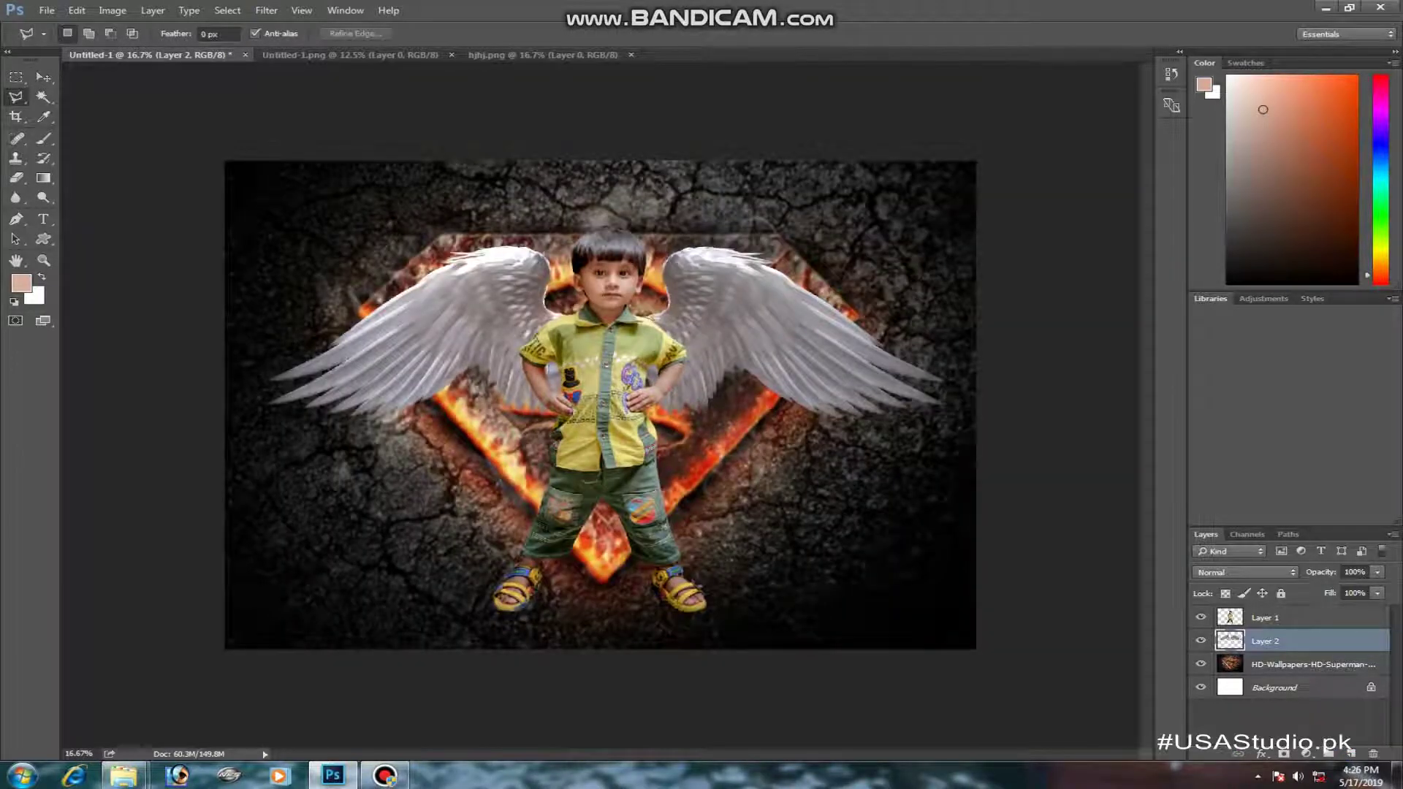
# - Type the title 'LITTLE ANGEL' above the boy's head
pyautogui.press('t')
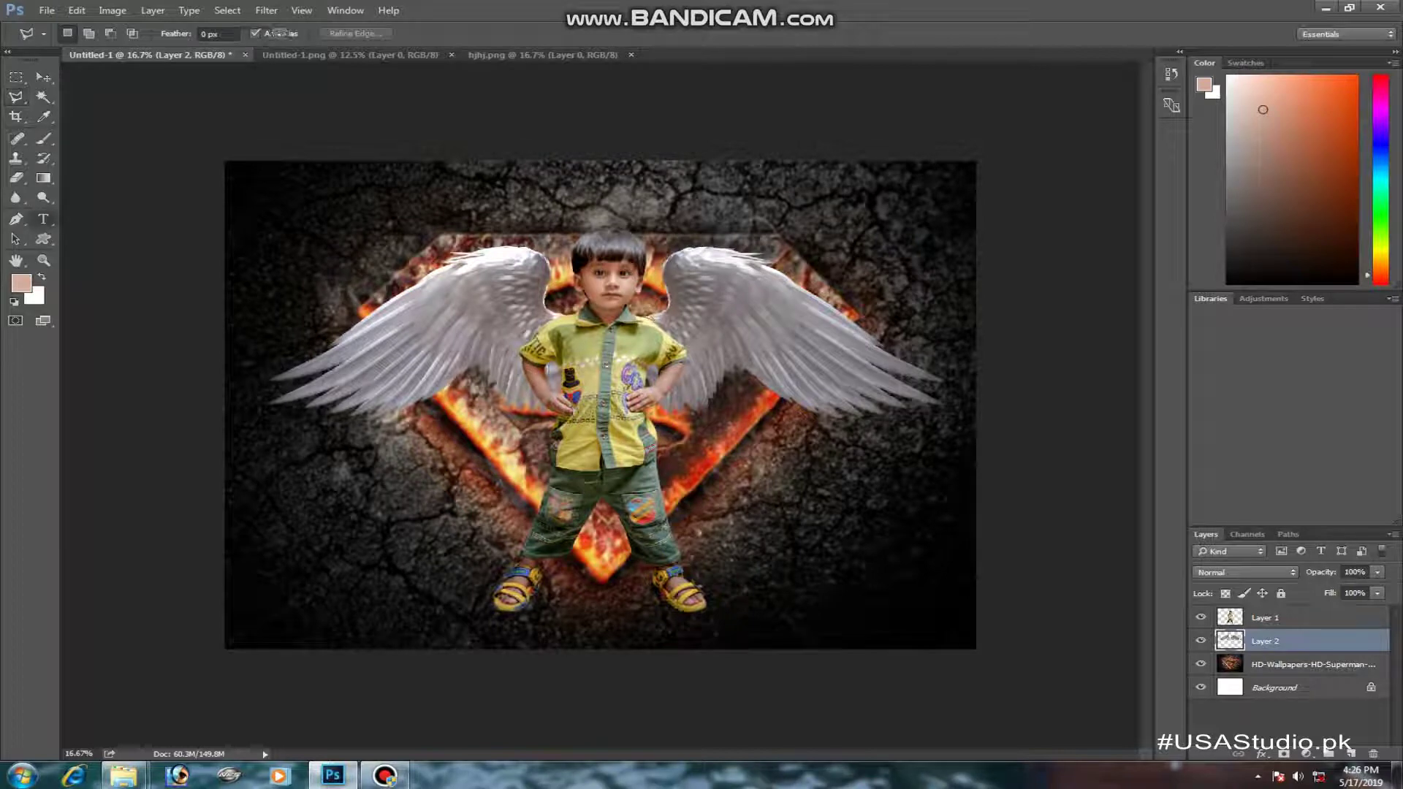
pyautogui.hotkey('ctrl', ']')
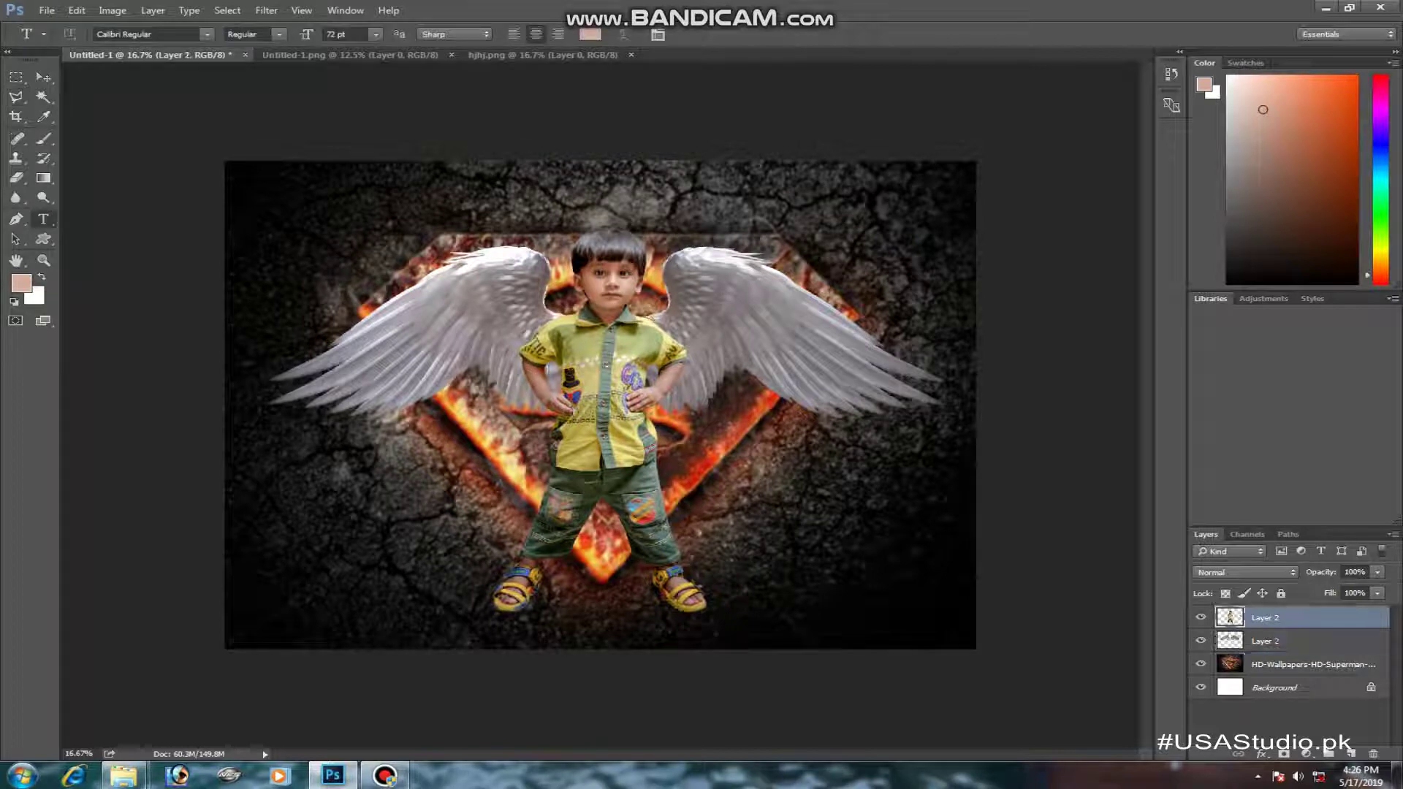
pyautogui.click(445, 209)
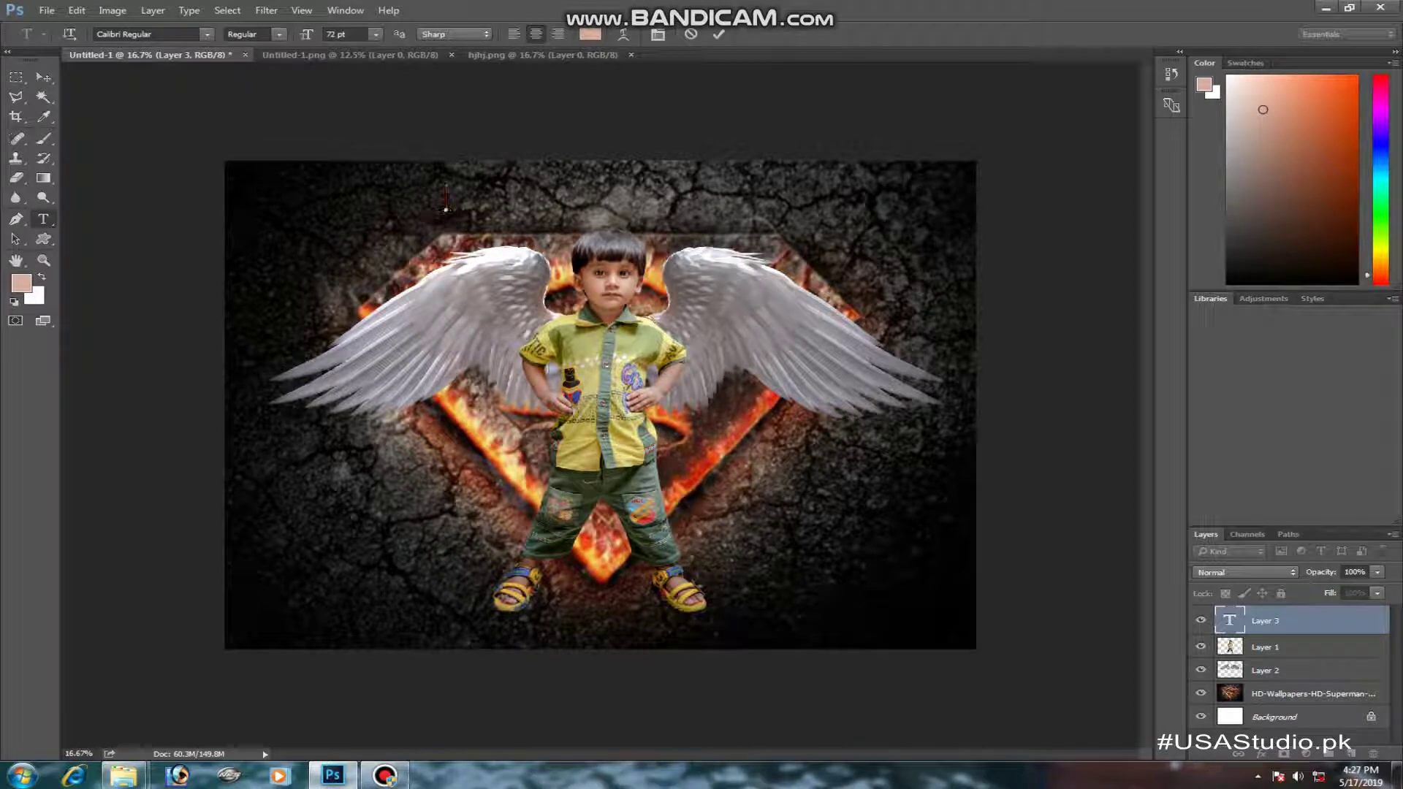
pyautogui.write('LITTLE ANGEL')
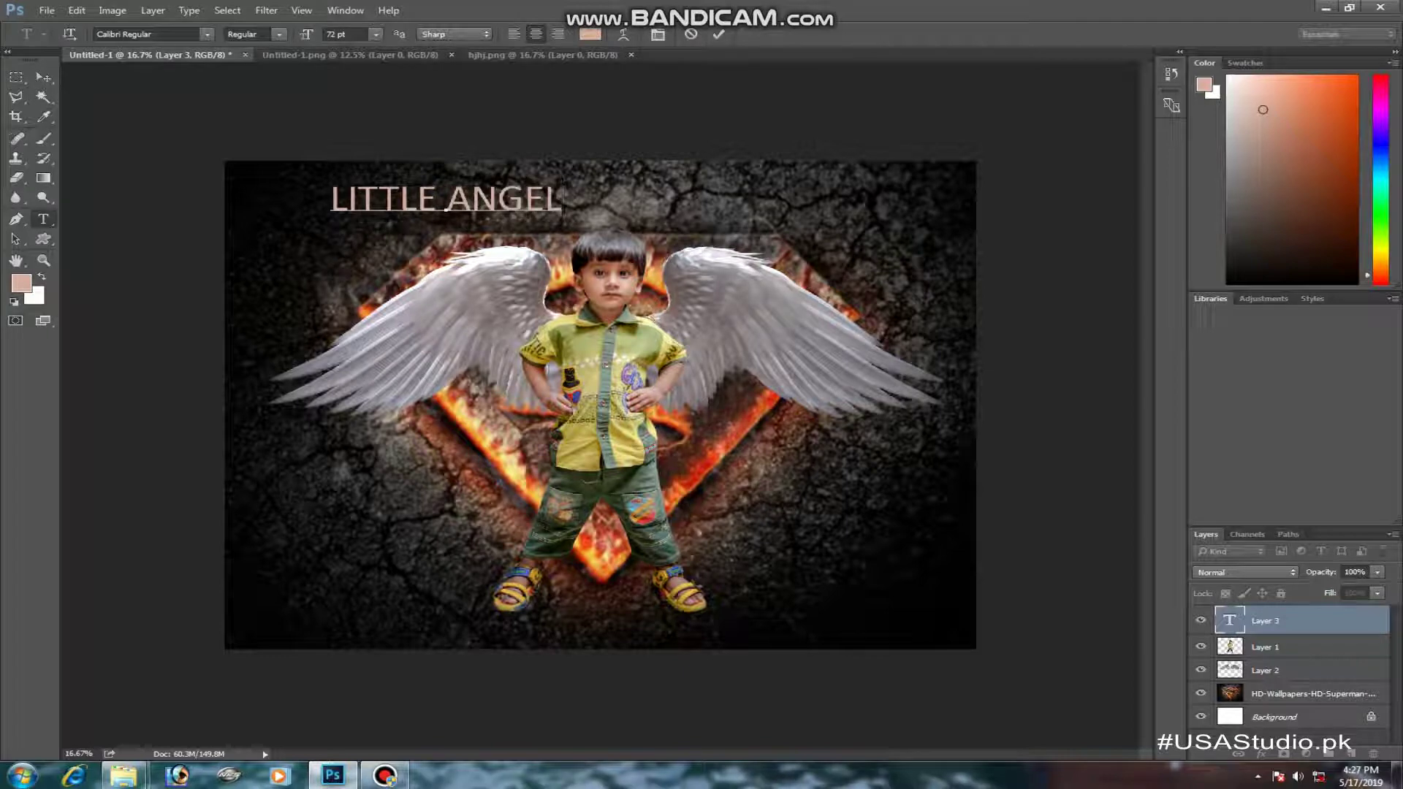
# - Preview fonts on the title and set it in Comic Sans MS Bold
pyautogui.hotkey('ctrl', 'a')
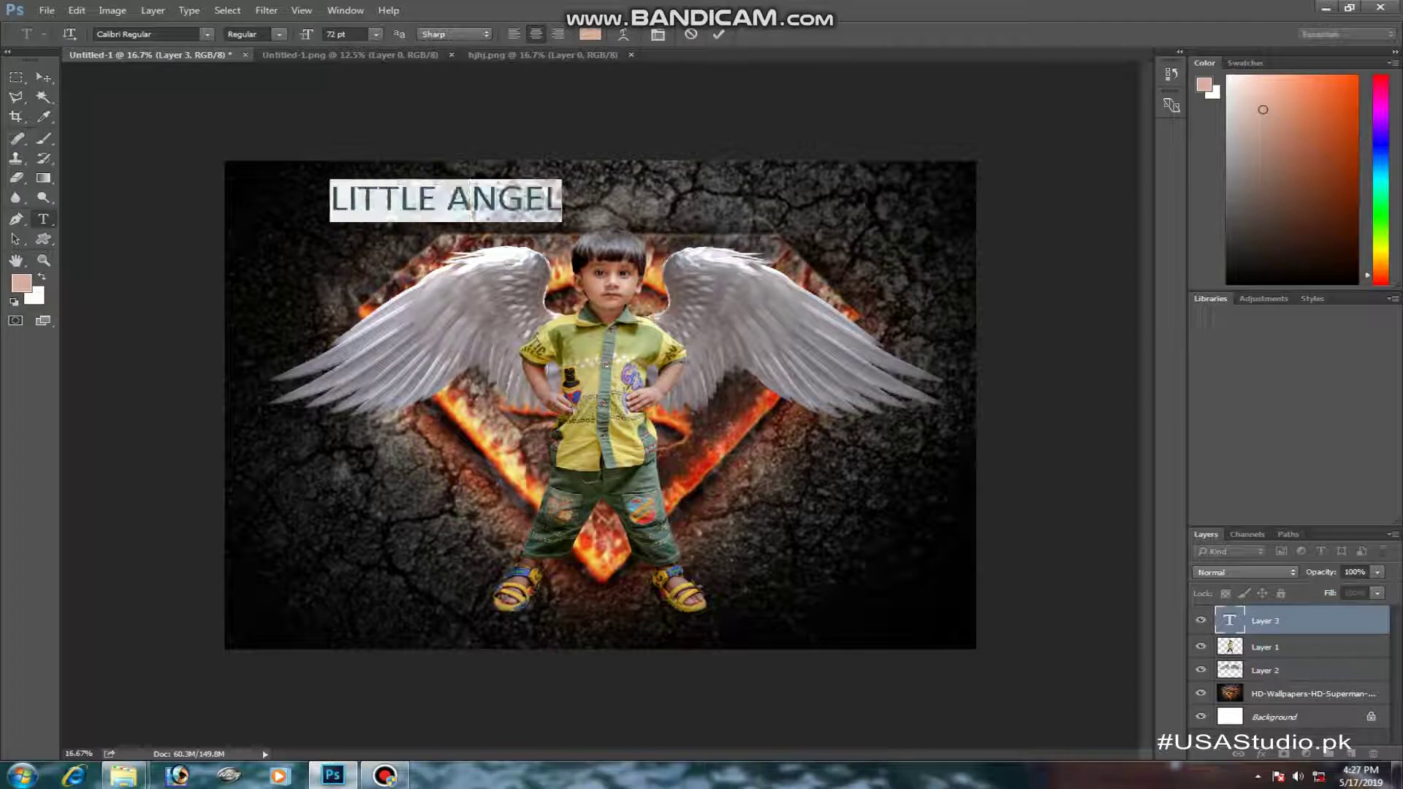
pyautogui.click(207, 34)
pyautogui.scroll(3, 292, 90)
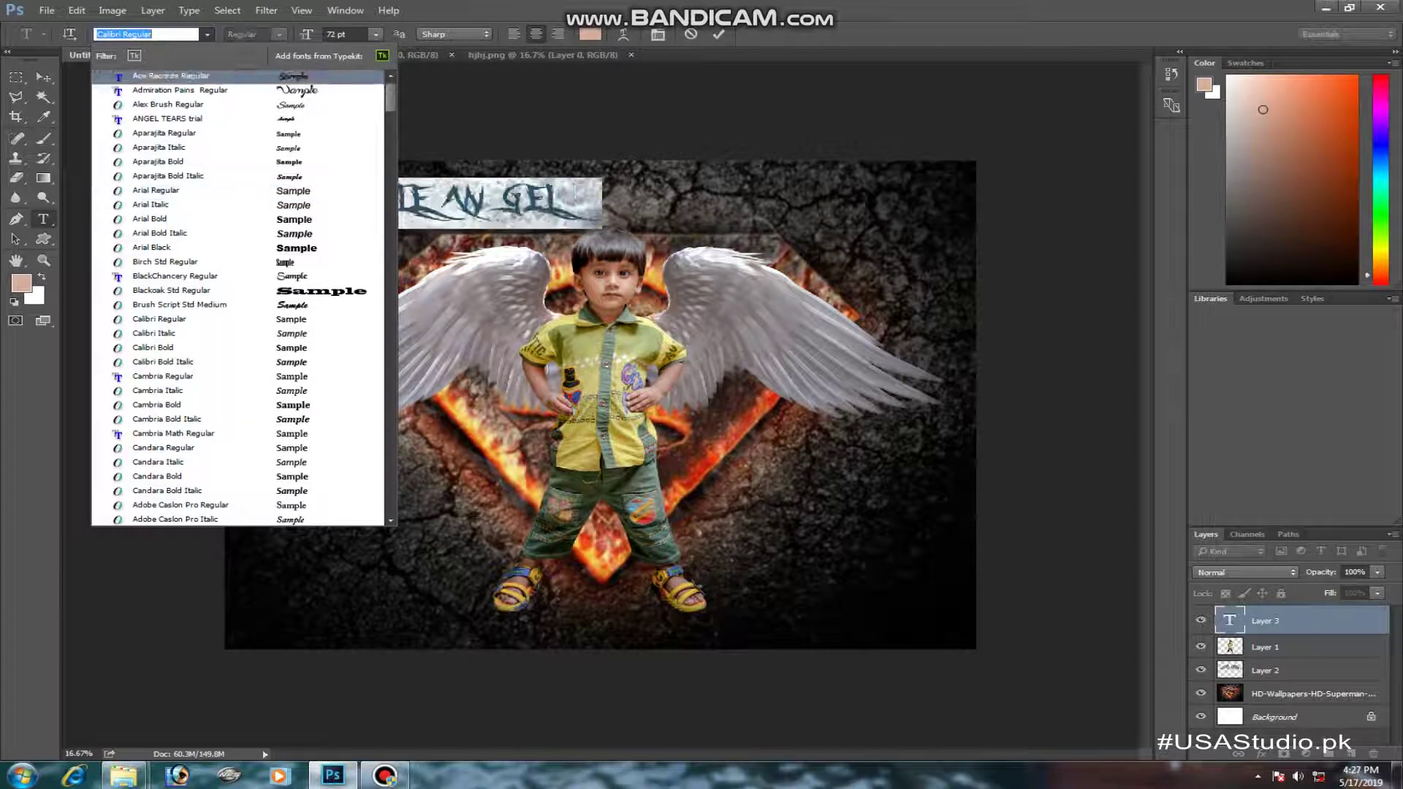
pyautogui.click(292, 76)
pyautogui.click(146, 34)
pyautogui.press('Down')
pyautogui.press('Down')
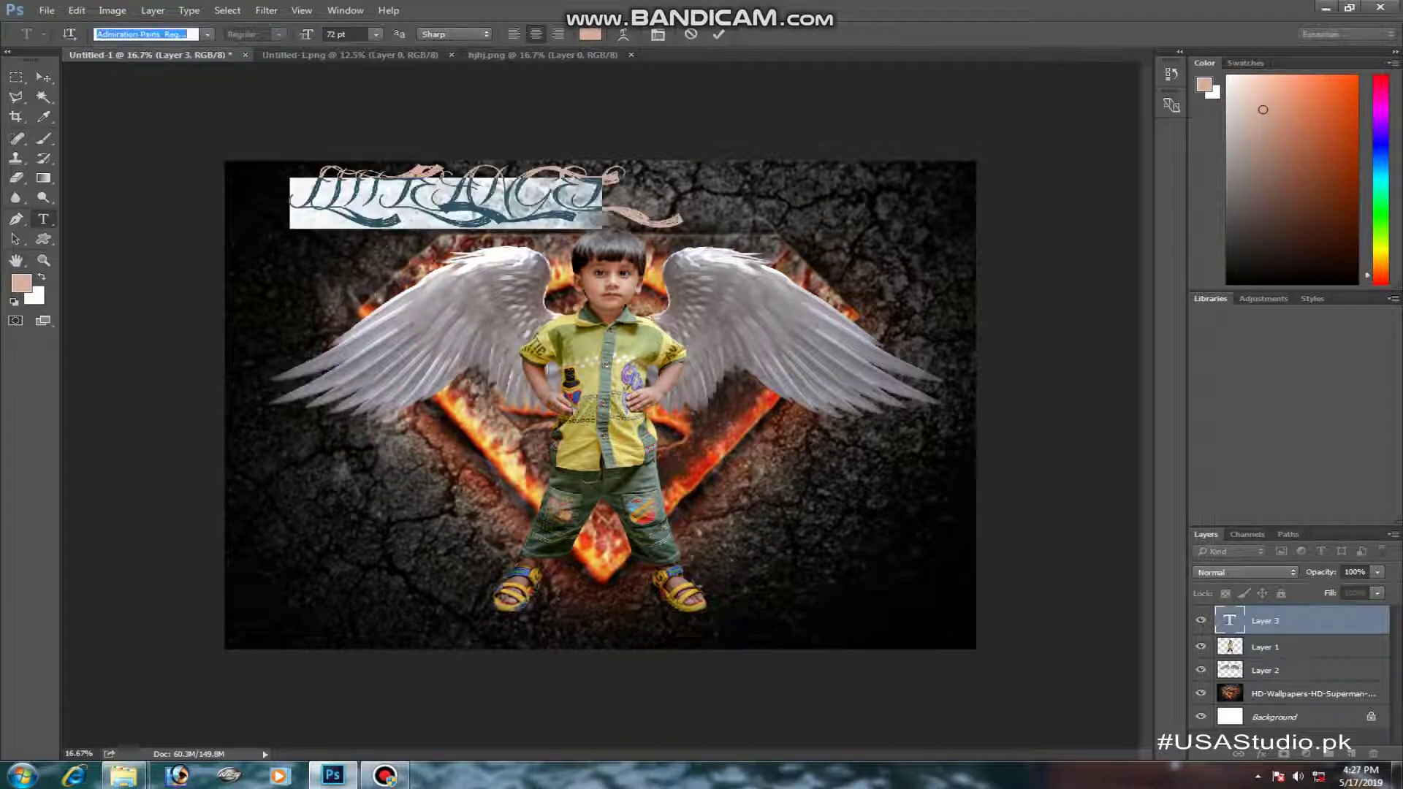
pyautogui.press('Down')
pyautogui.press('Down')
pyautogui.press('Down')
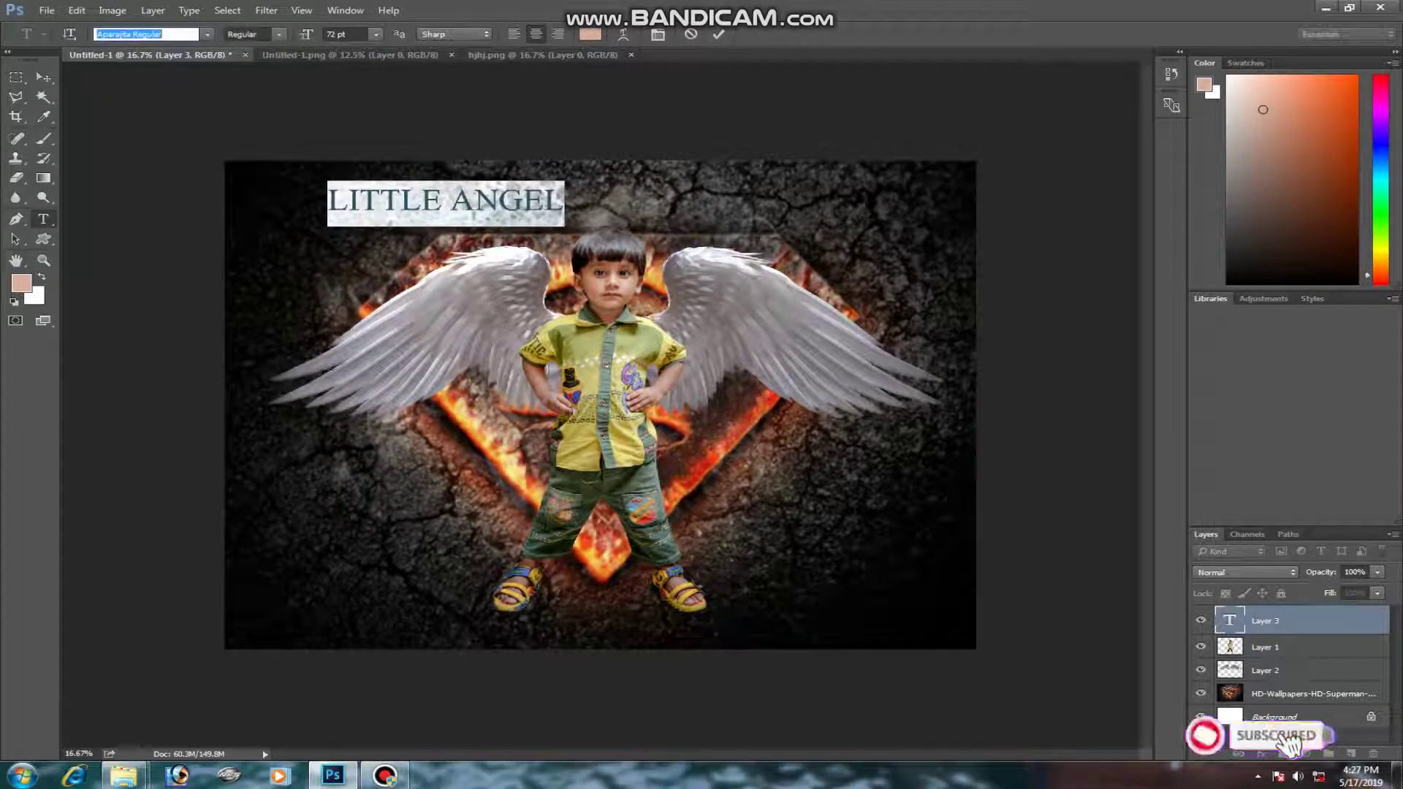
pyautogui.press('Down')
pyautogui.press('Down')
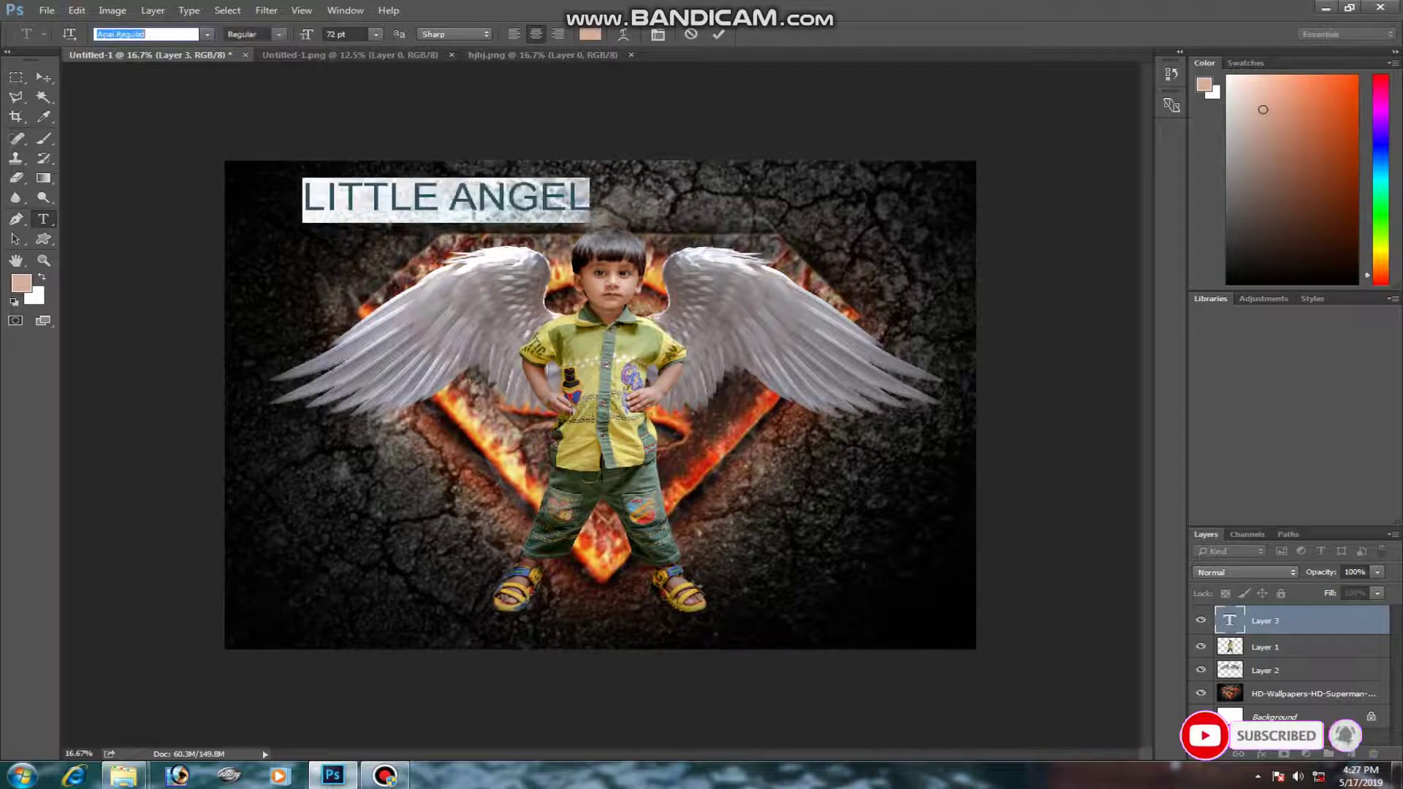
pyautogui.press('Down')
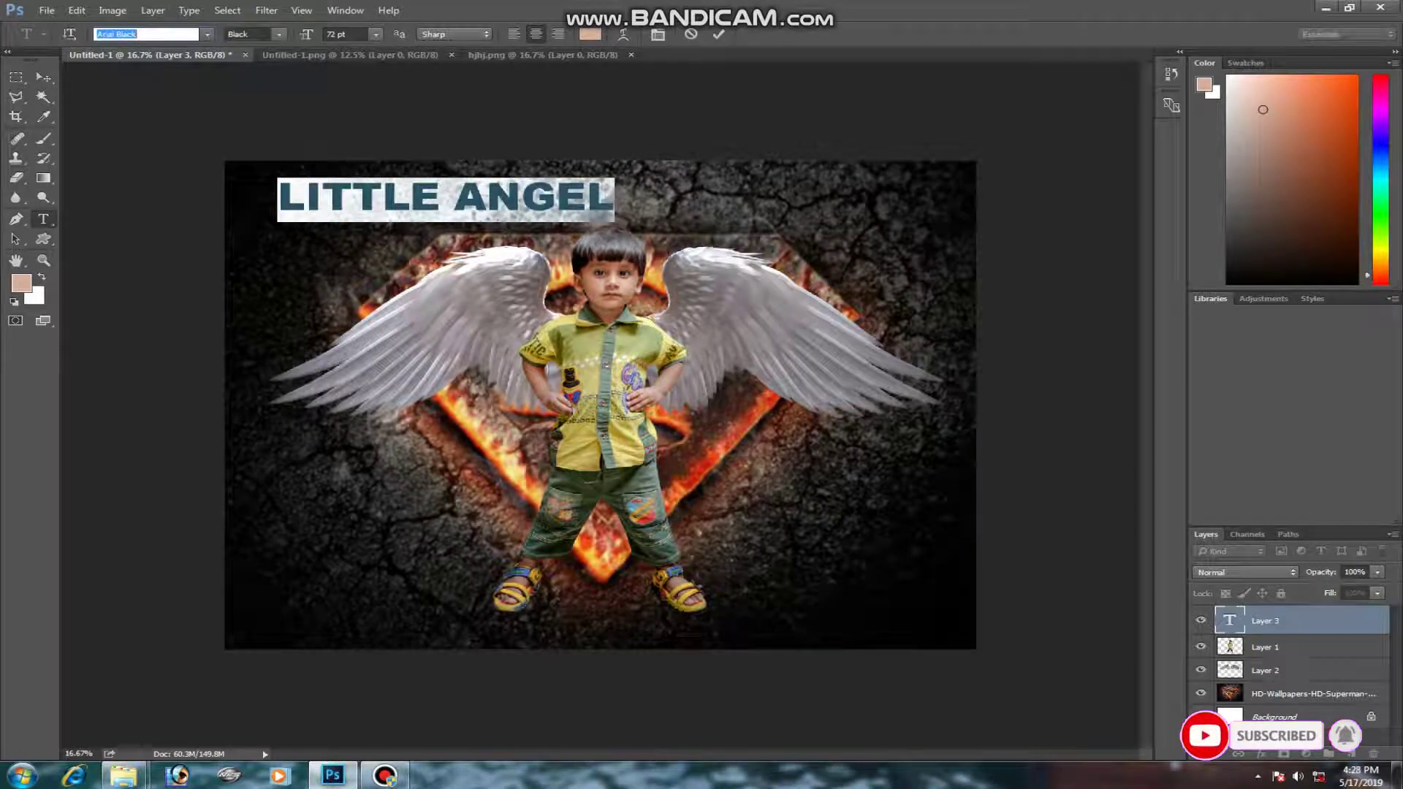
pyautogui.press('Down')
pyautogui.press('Down')
pyautogui.press('Down')
pyautogui.press('Down')
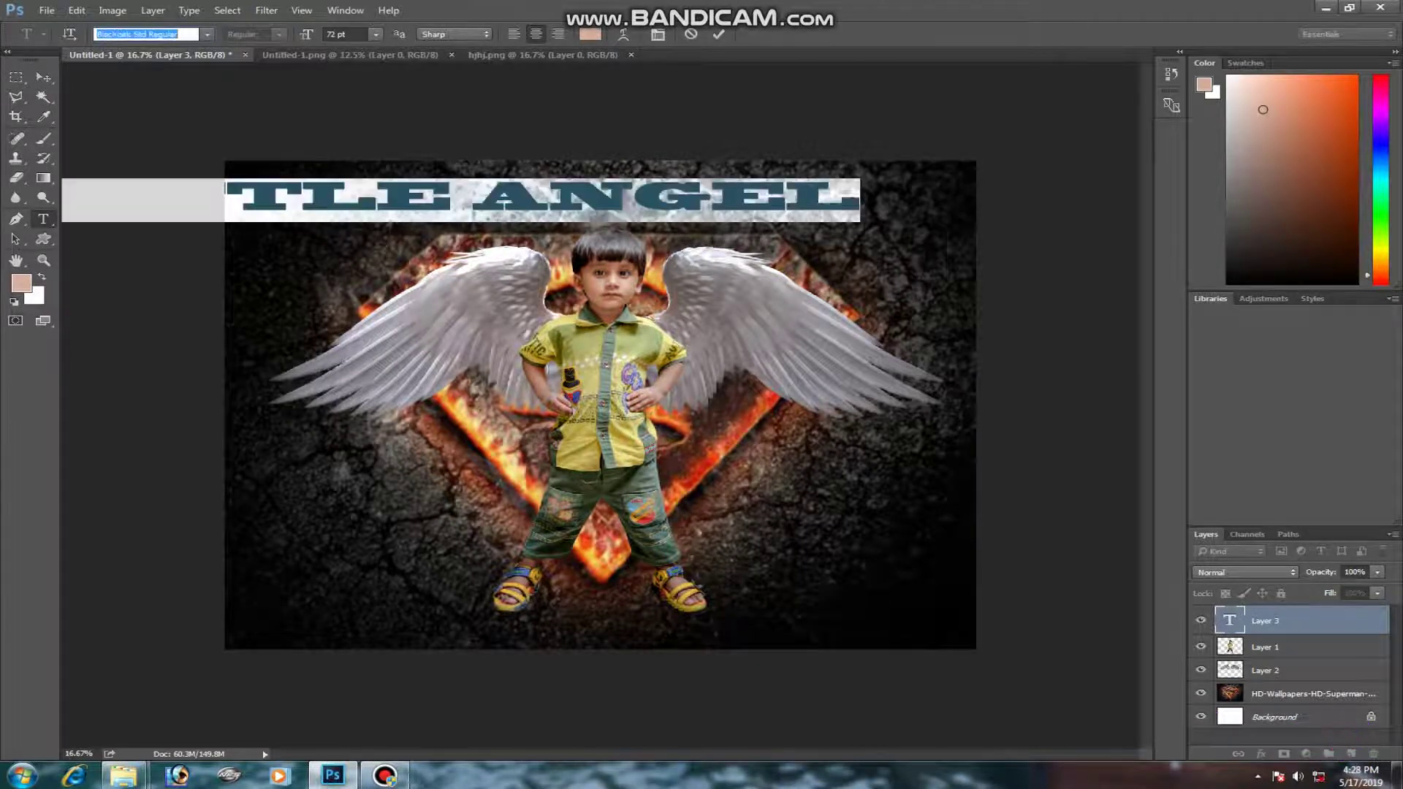
pyautogui.press('Down')
pyautogui.press('Down')
pyautogui.press('Down')
pyautogui.press('Down')
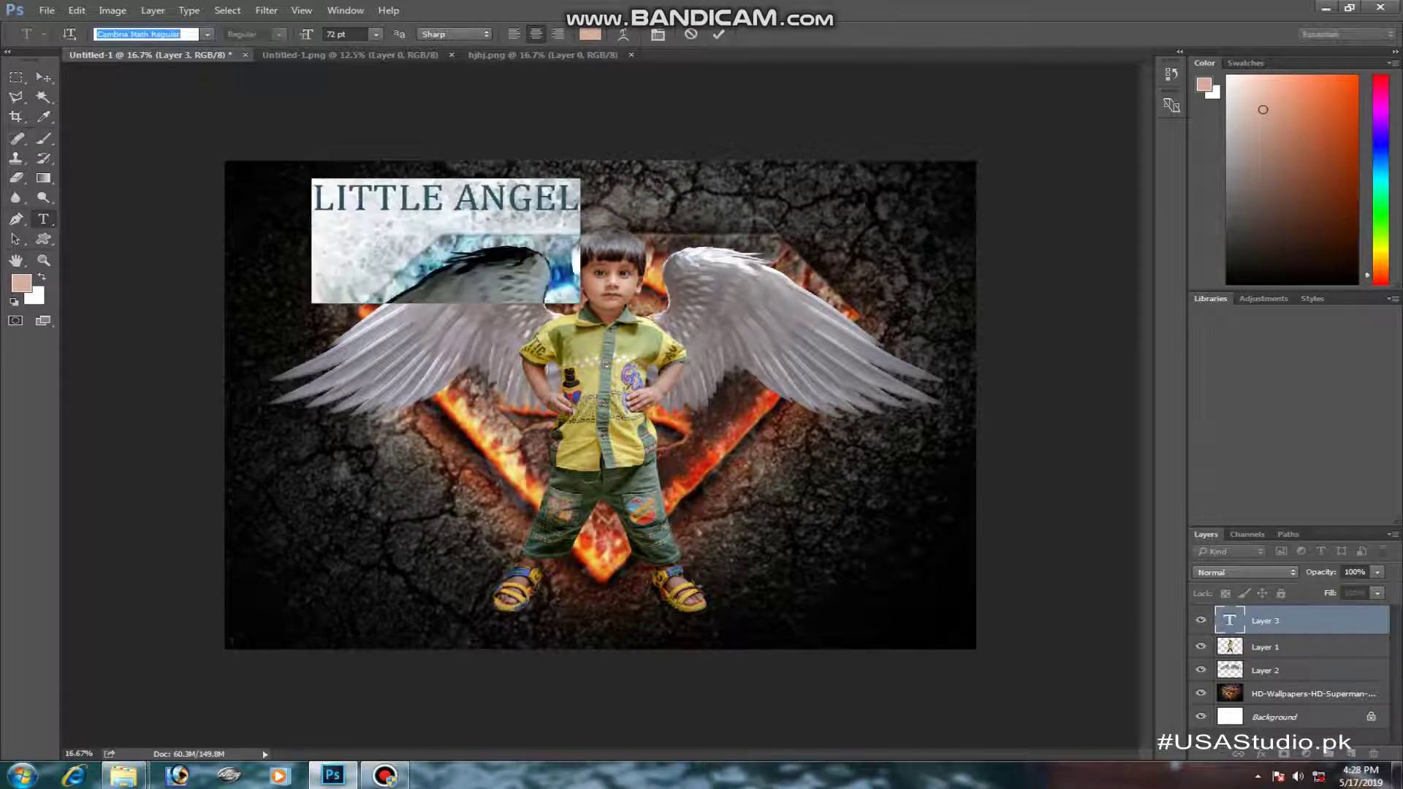
pyautogui.press('Down')
pyautogui.press('Down')
pyautogui.press('Down')
pyautogui.press('Down')
pyautogui.press('Down')
pyautogui.press('Down')
pyautogui.press('Down')
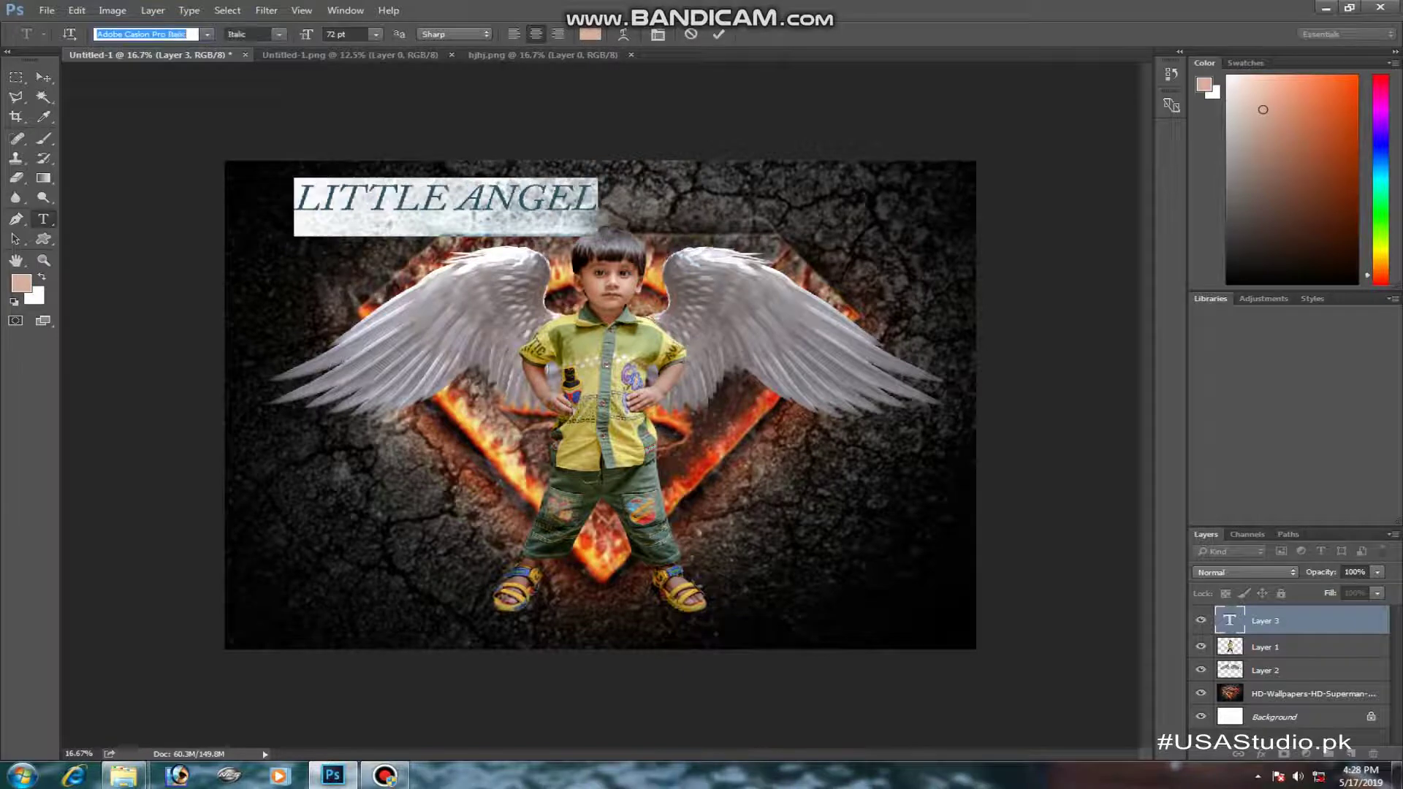
pyautogui.press('Down')
pyautogui.press('Down')
pyautogui.press('Down')
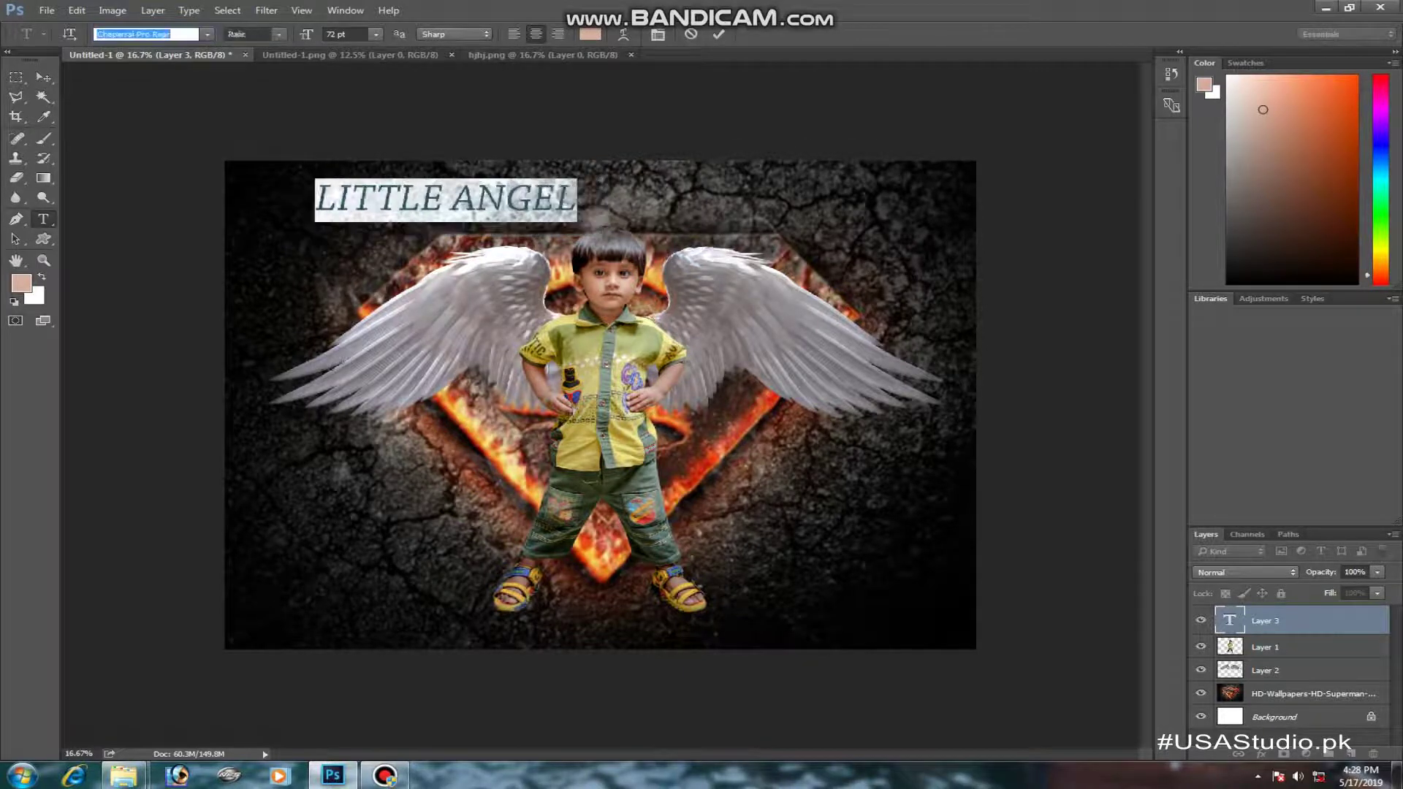
pyautogui.press('Down')
pyautogui.press('Down')
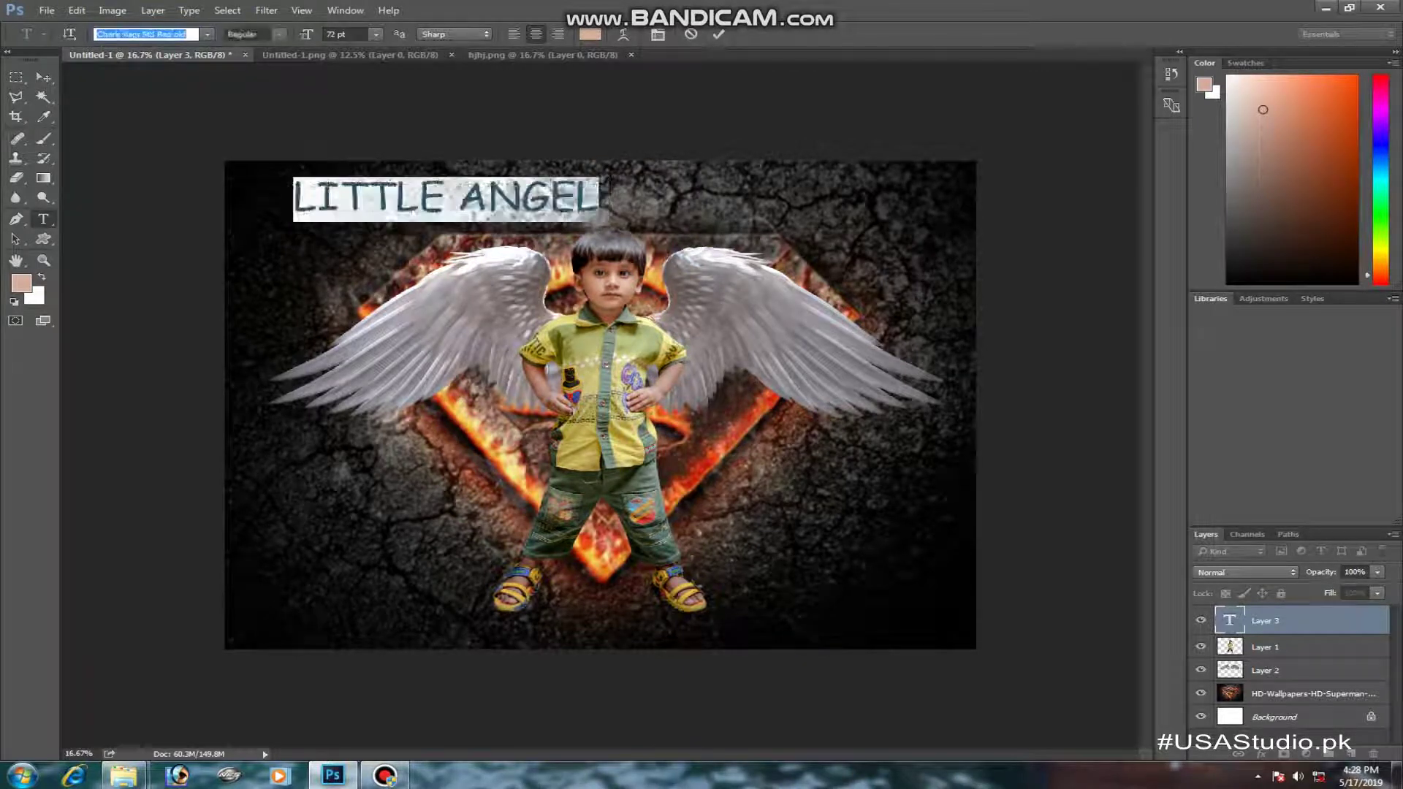
pyautogui.press('Down')
pyautogui.press('Down')
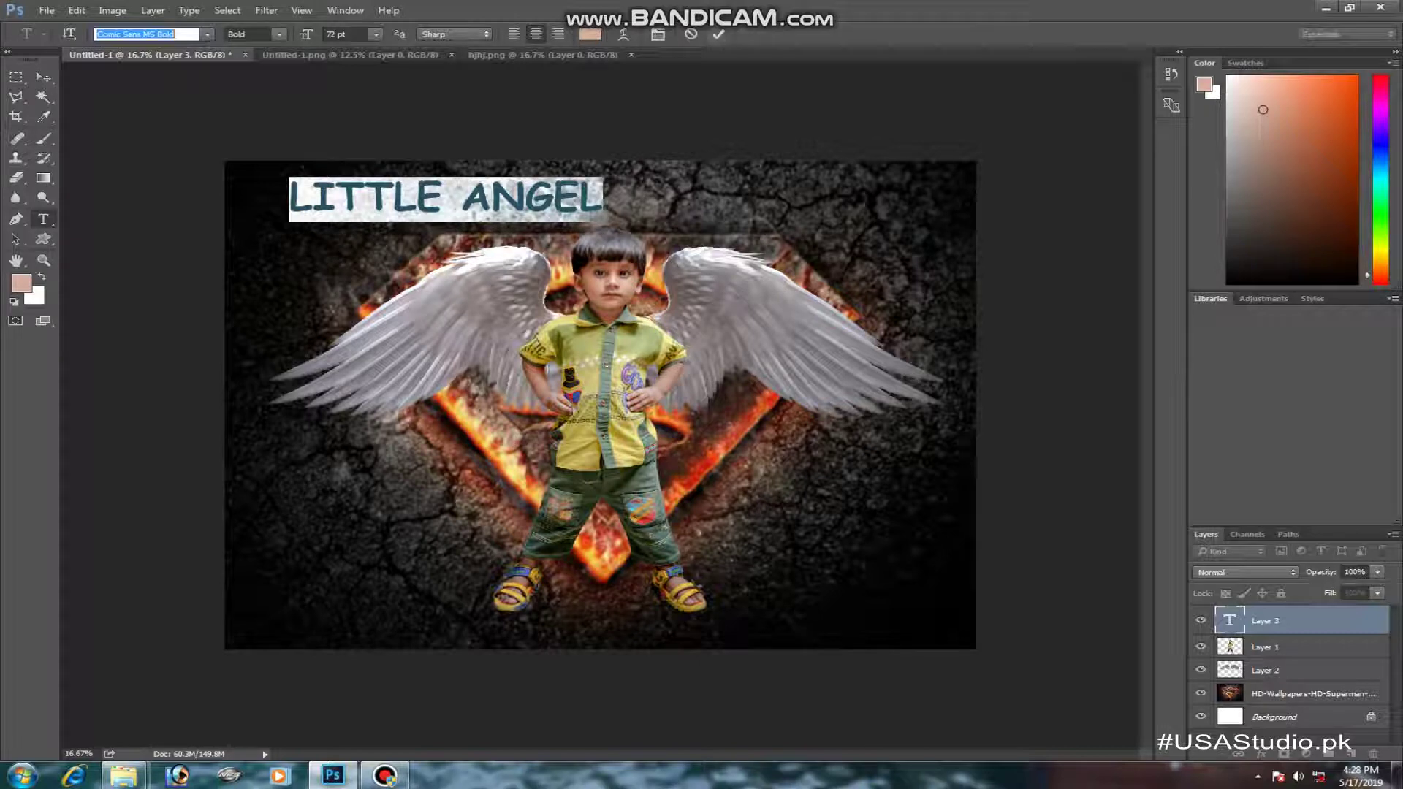
pyautogui.hotkey('ctrl', 'Return')
# - Centre the title at the top of the image and scale it to about 81%
pyautogui.press('v')
pyautogui.moveTo(519, 200); pyautogui.dragTo(679, 186)
pyautogui.hotkey('ctrl', 't')
pyautogui.moveTo(763, 168); pyautogui.dragTo(734, 168)
pyautogui.press('Return')
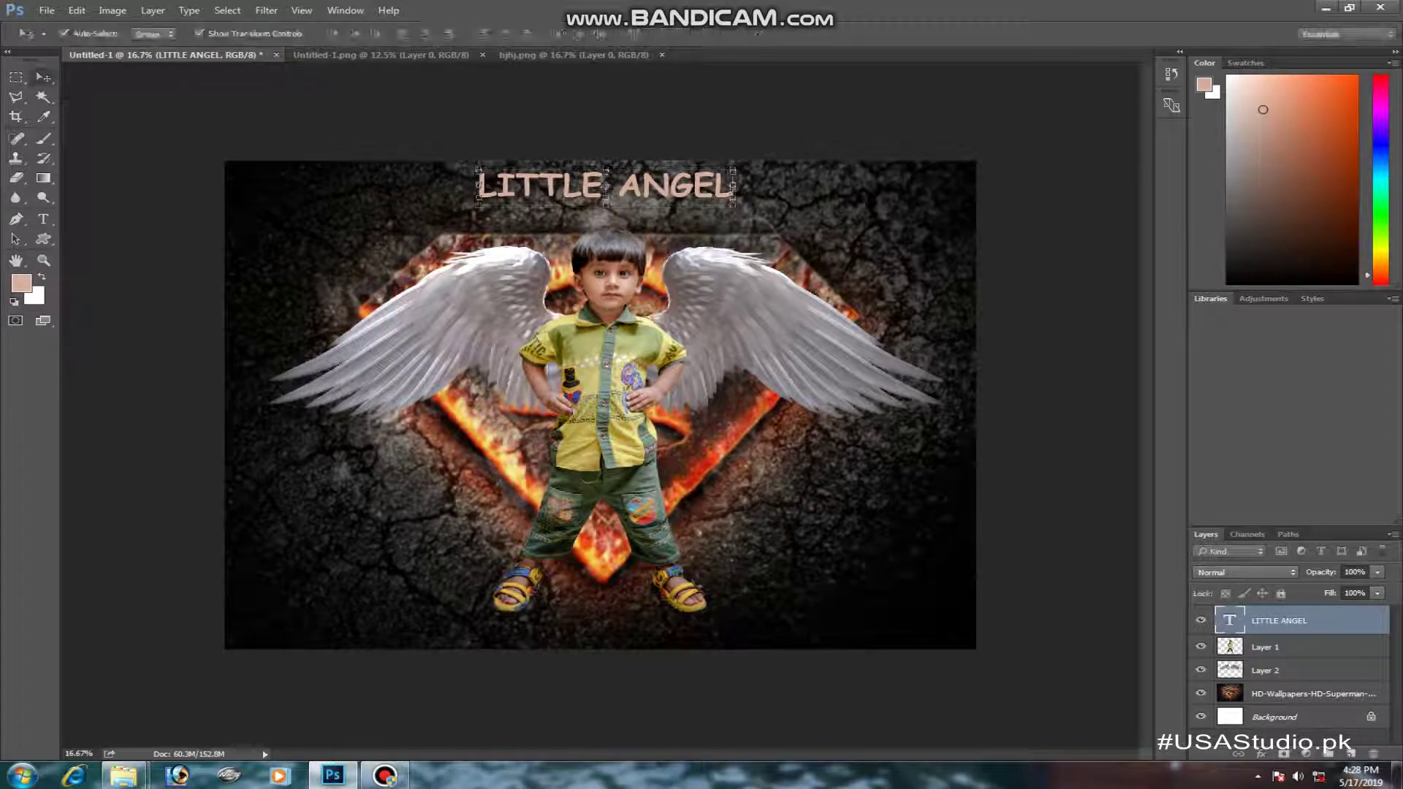
# - Change the LITTLE ANGEL text colour to white (#ffffff)
pyautogui.press('l')
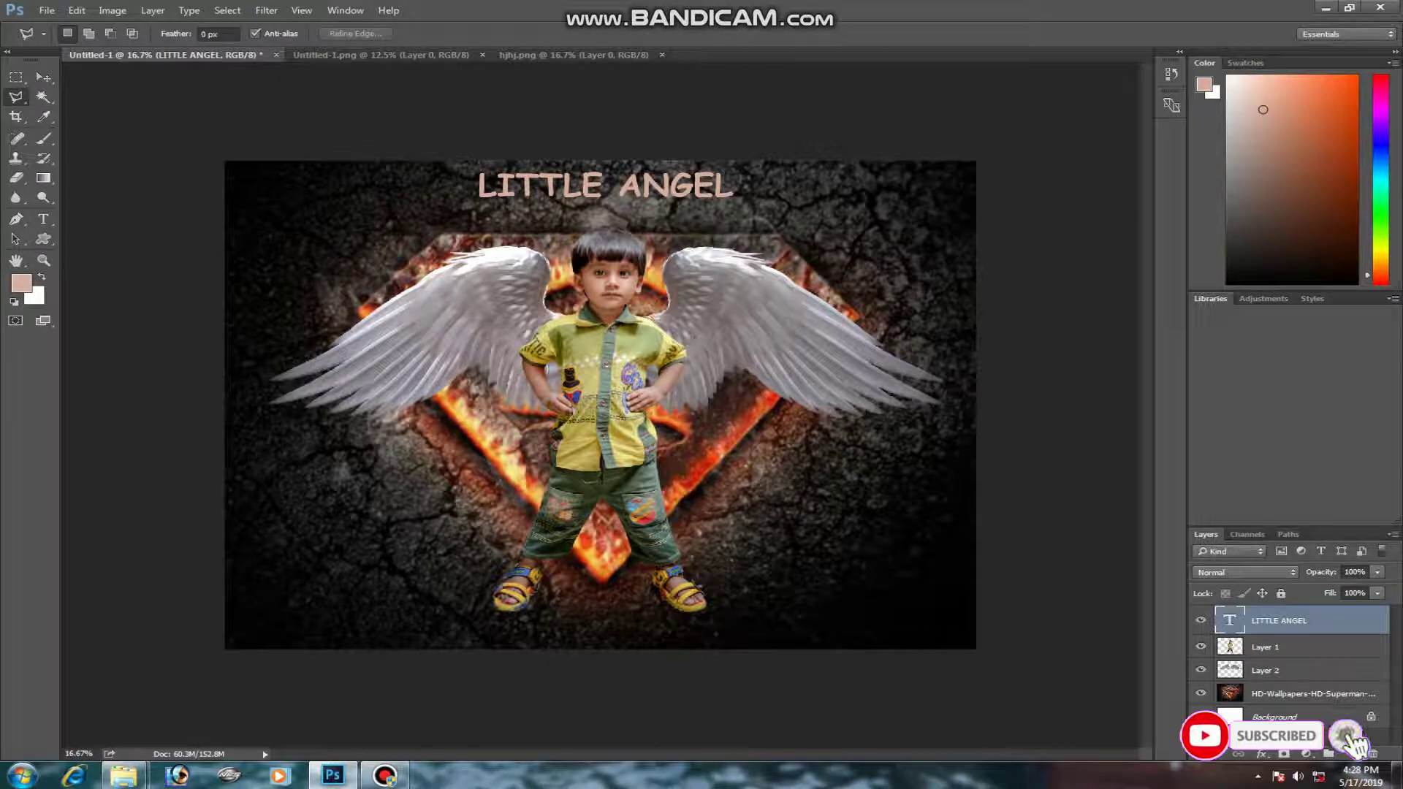
pyautogui.doubleClick(1230, 621)
pyautogui.click(591, 35)
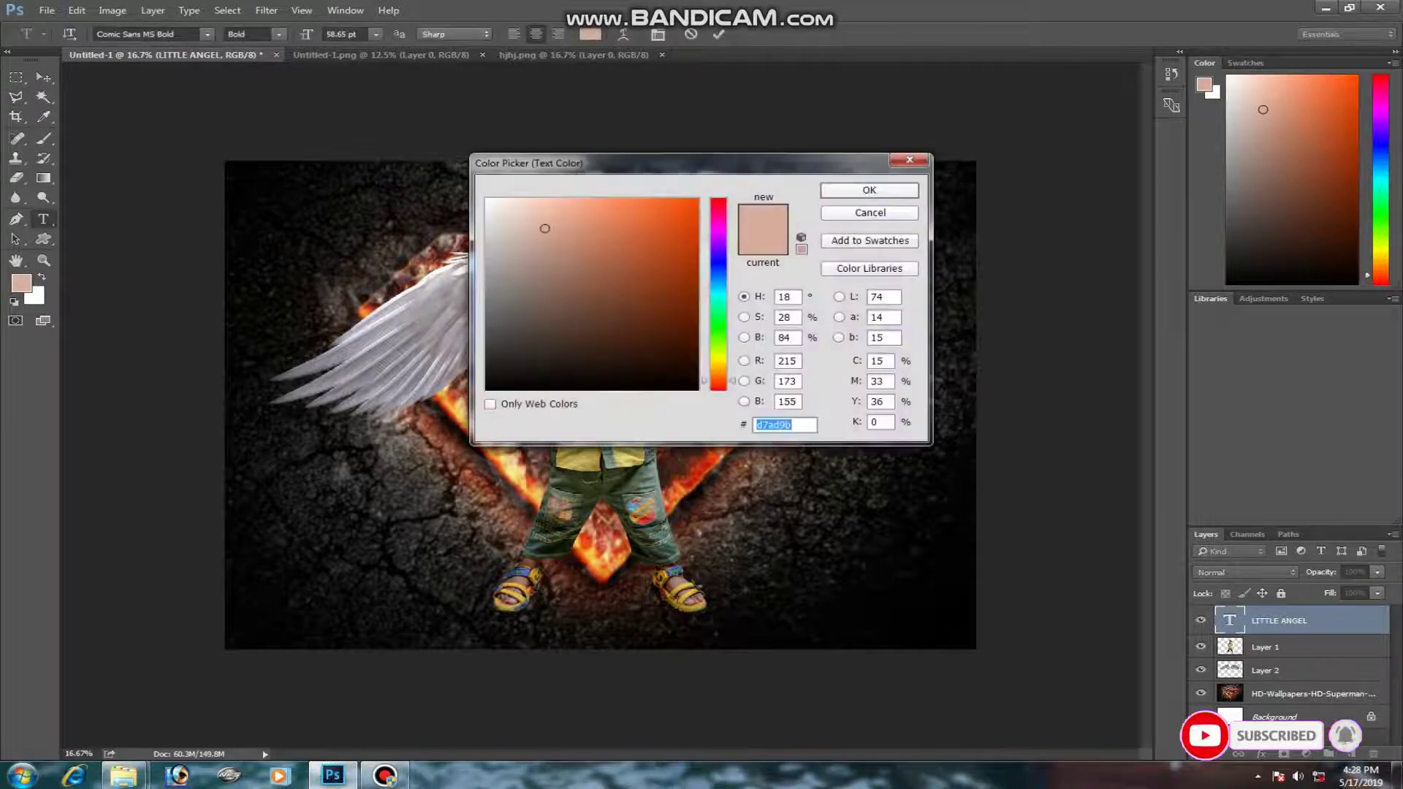
pyautogui.write('ffffff')
pyautogui.press('Return')
pyautogui.click(16, 97)
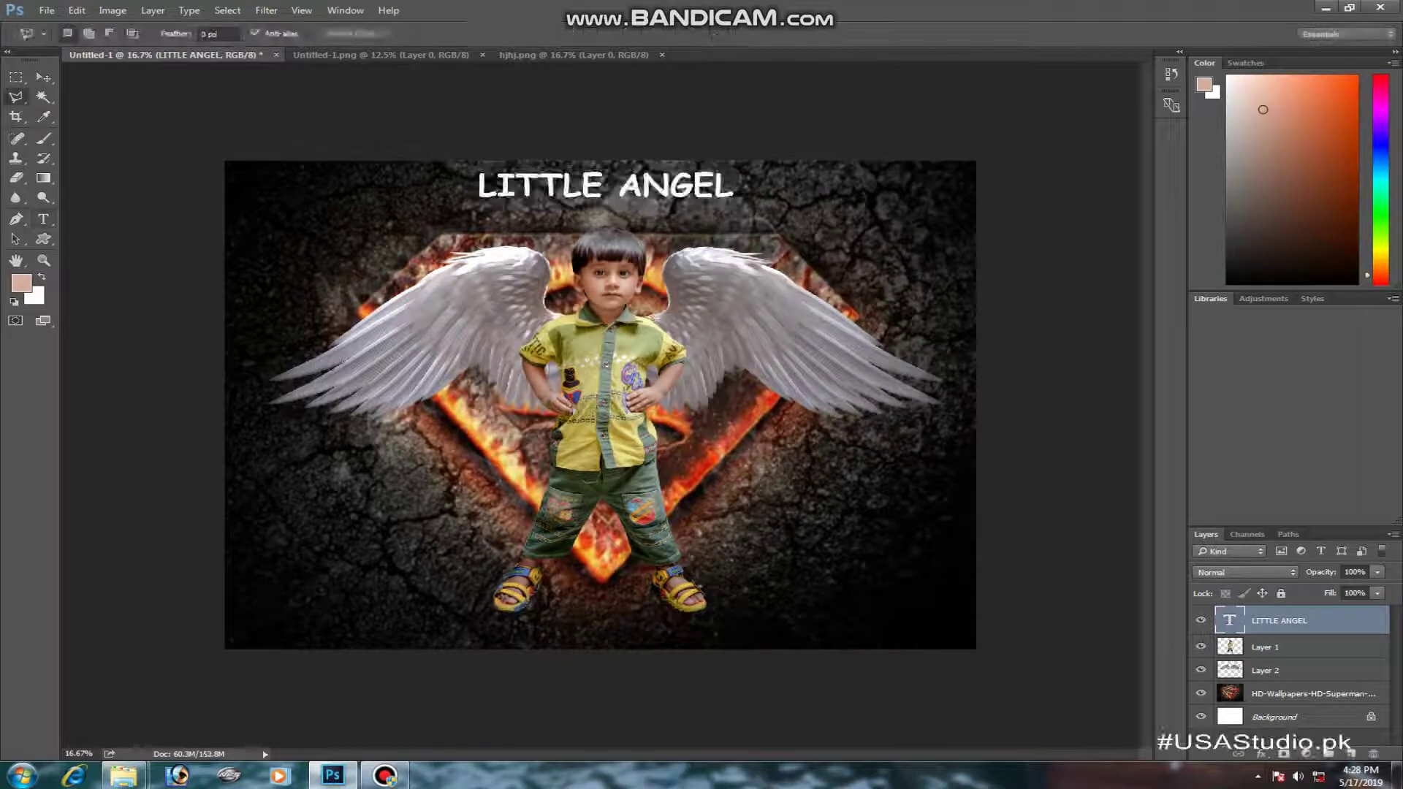
pyautogui.doubleClick(1230, 620)
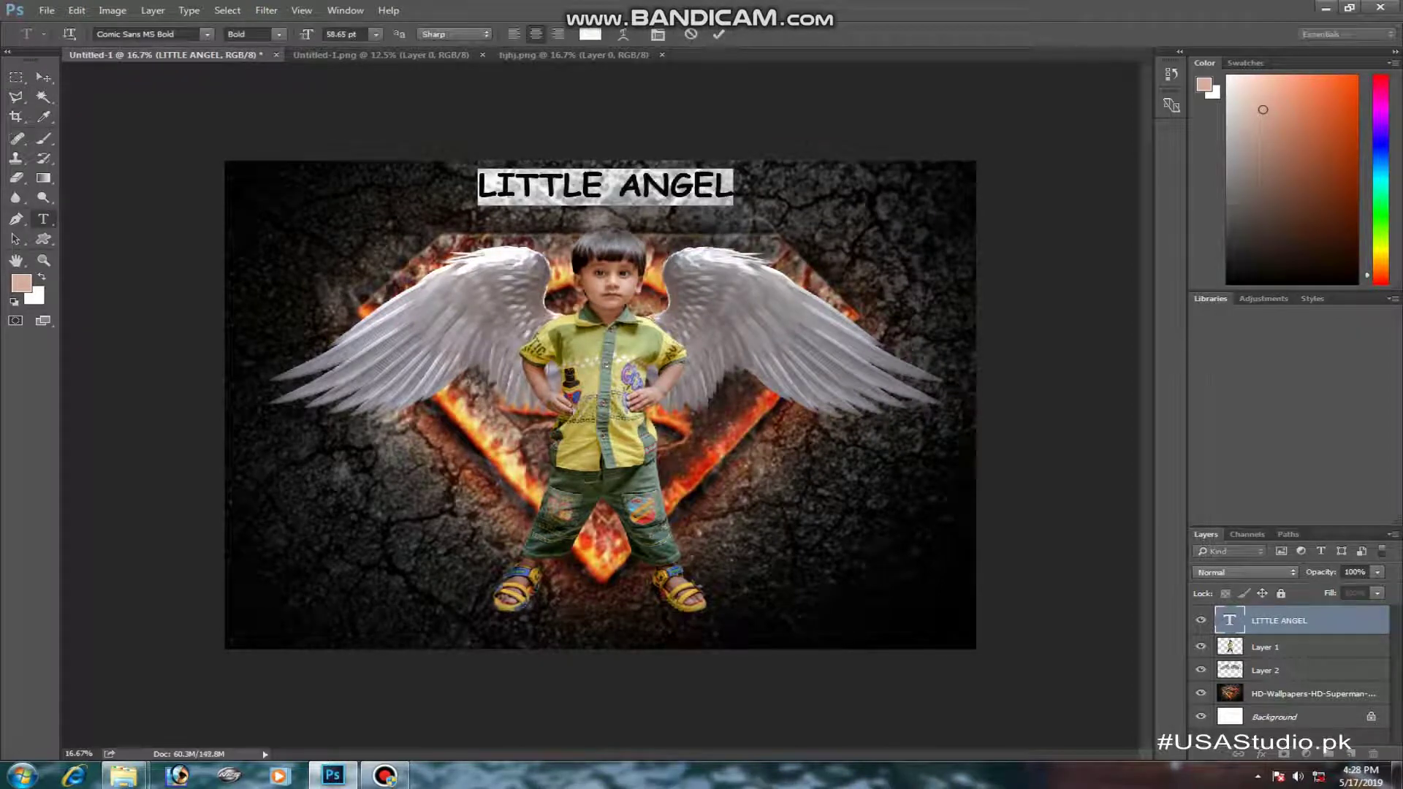
pyautogui.press('Escape')
# - Add a Bevel & Emboss effect to the title, entering values 92 and 100
pyautogui.rightClick(1230, 620)
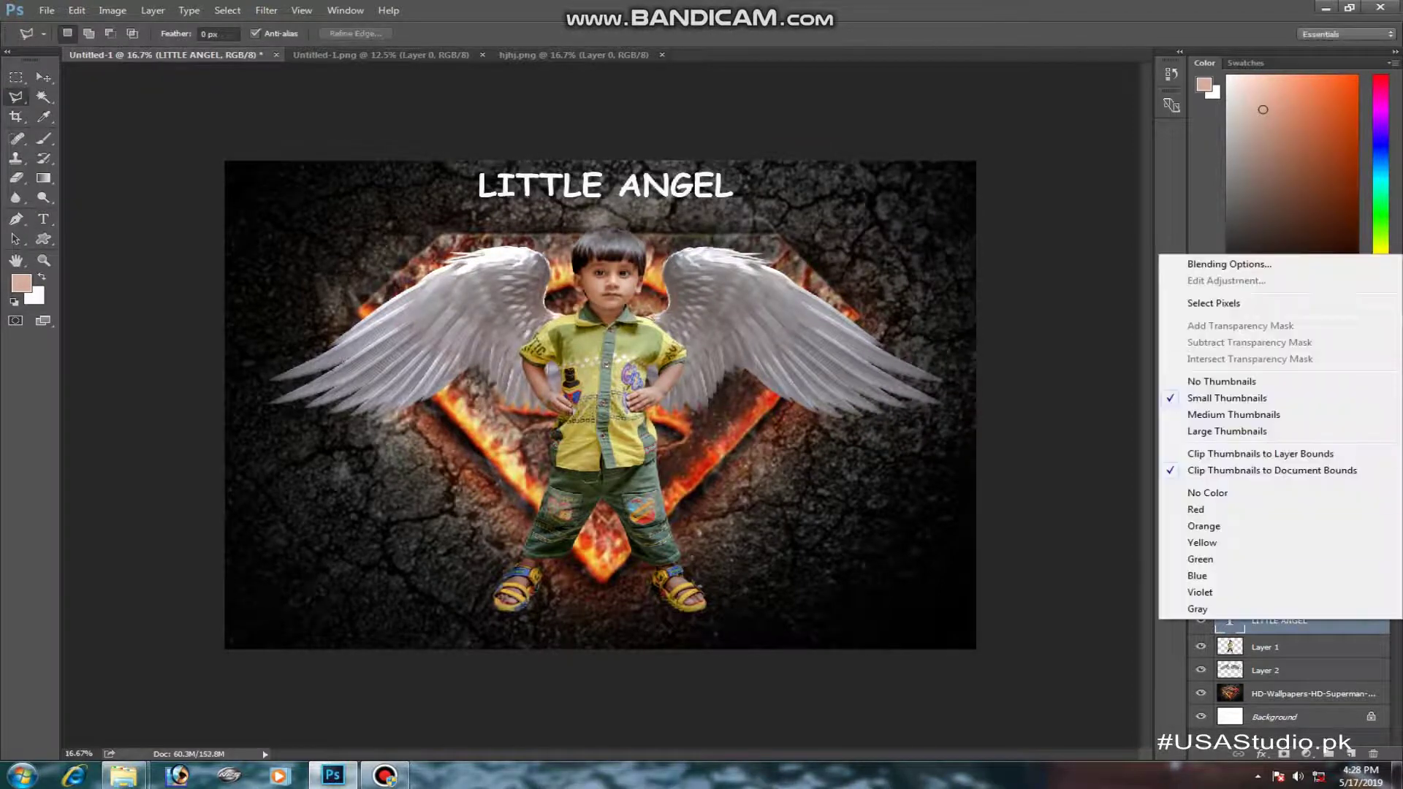
pyautogui.click(1230, 264)
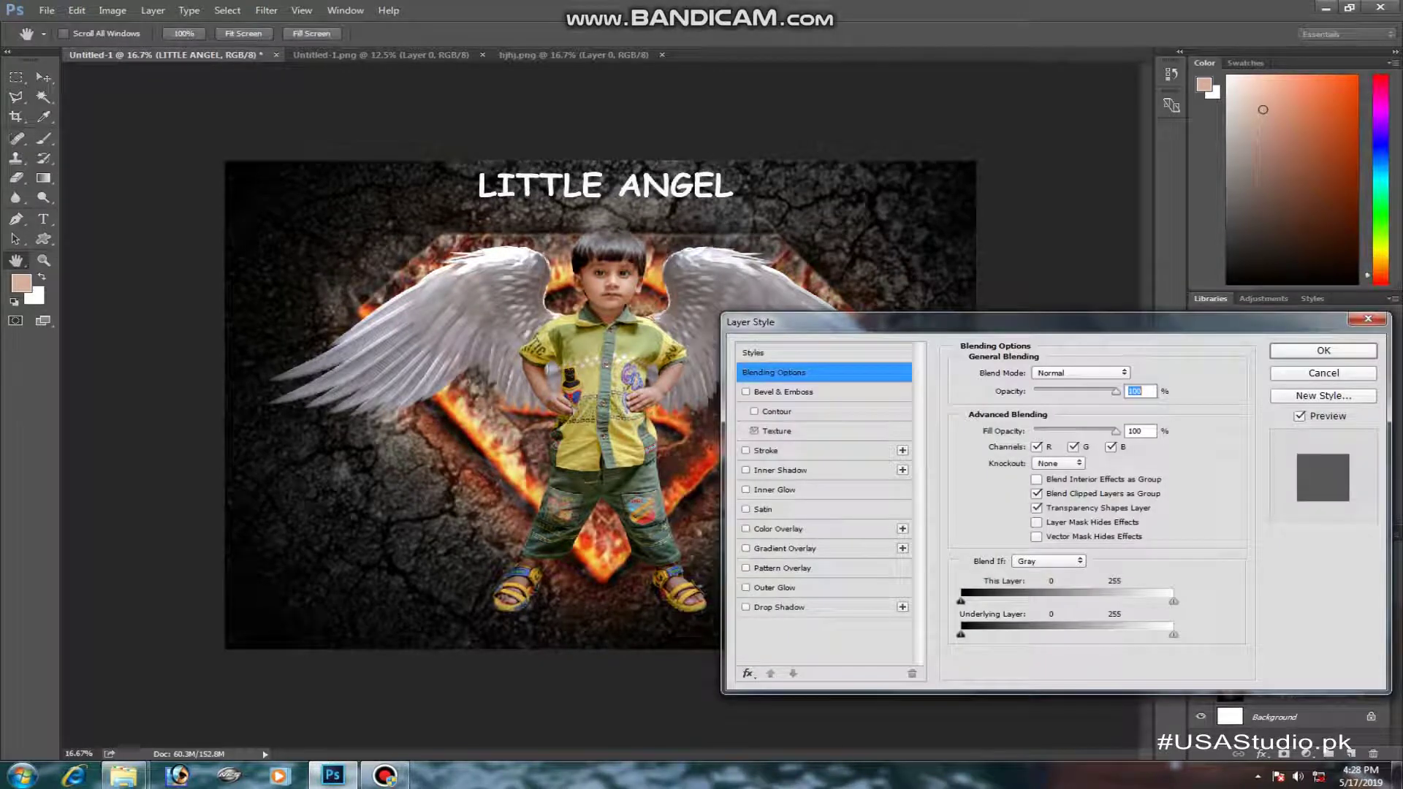
pyautogui.click(746, 392)
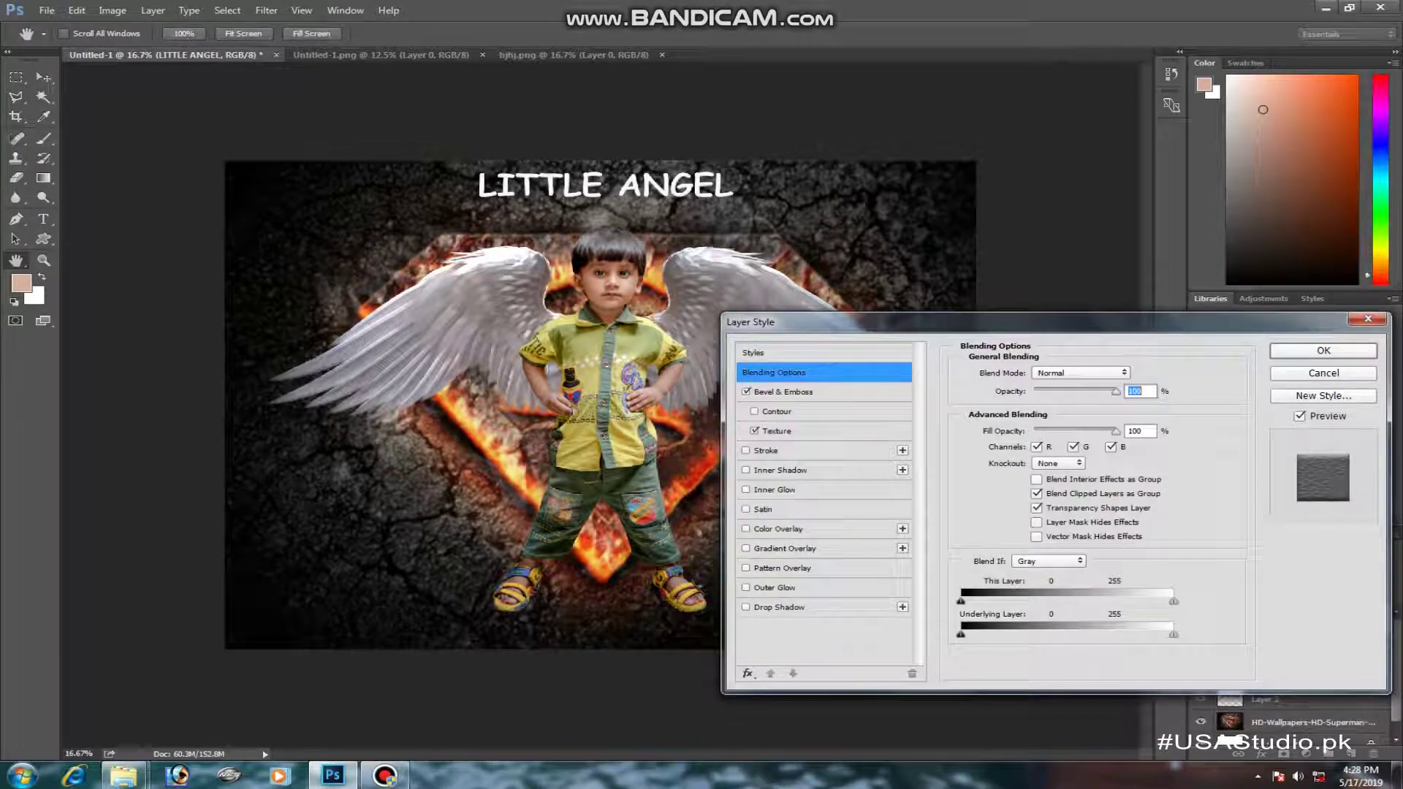
pyautogui.write('92')
pyautogui.press('Tab')
pyautogui.write('100')
# - Add an 8 px Stroke, Inner Shadow, Inner Glow and Satin with greater distance, then apply
pyautogui.click(746, 450)
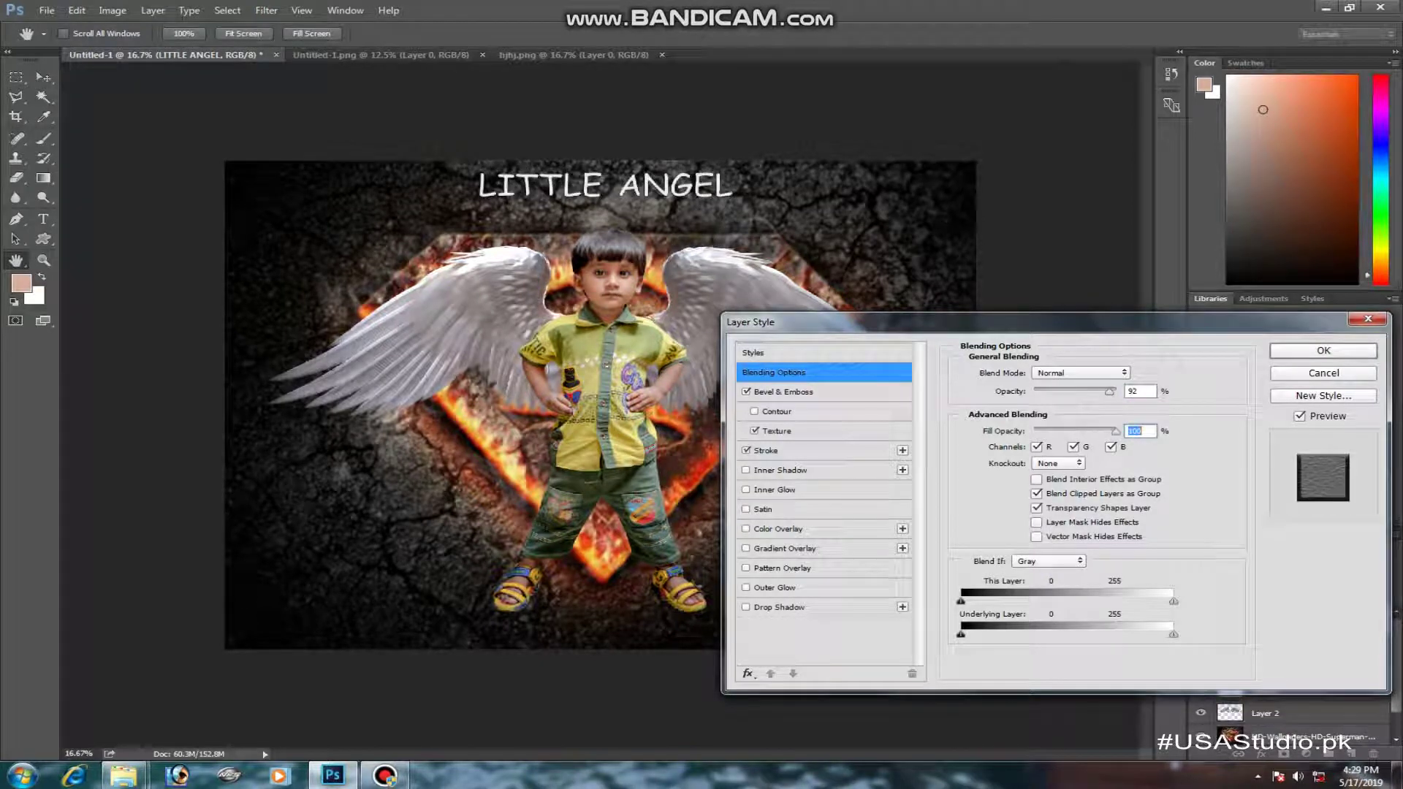
pyautogui.click(775, 450)
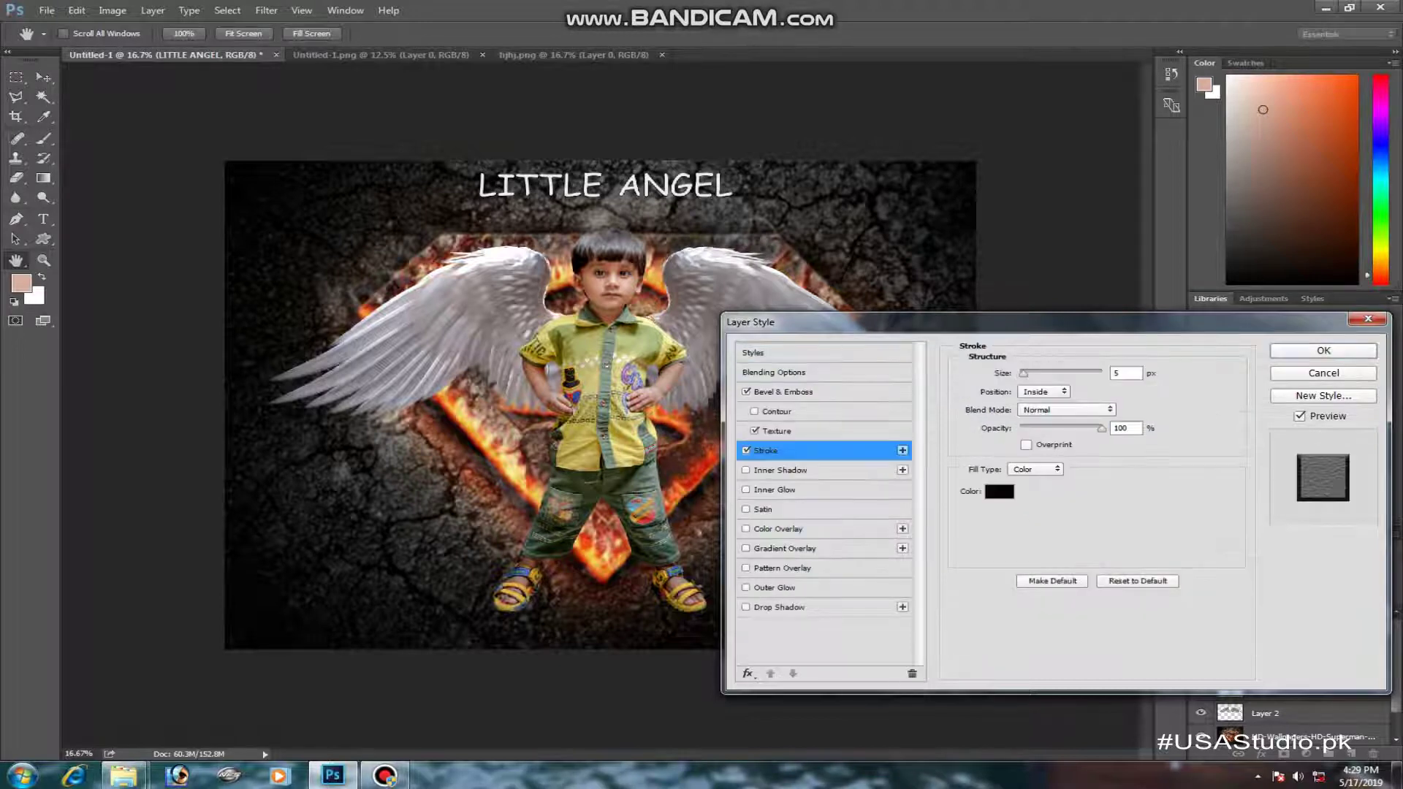
pyautogui.moveTo(1024, 373)
pyautogui.mouseDown()
pyautogui.moveTo(1039, 373)
pyautogui.moveTo(1027, 373)
pyautogui.mouseUp()
pyautogui.click(781, 470)
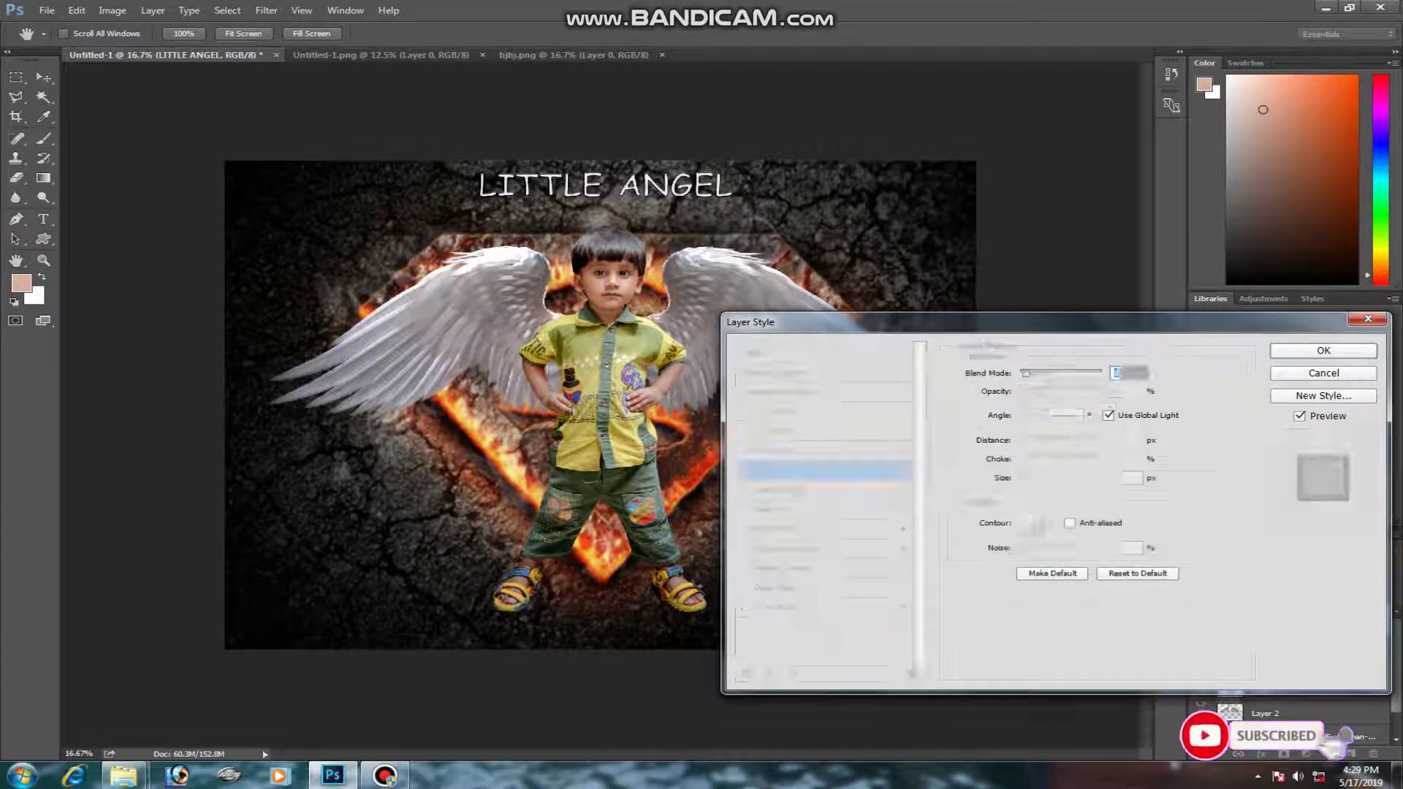
pyautogui.click(774, 489)
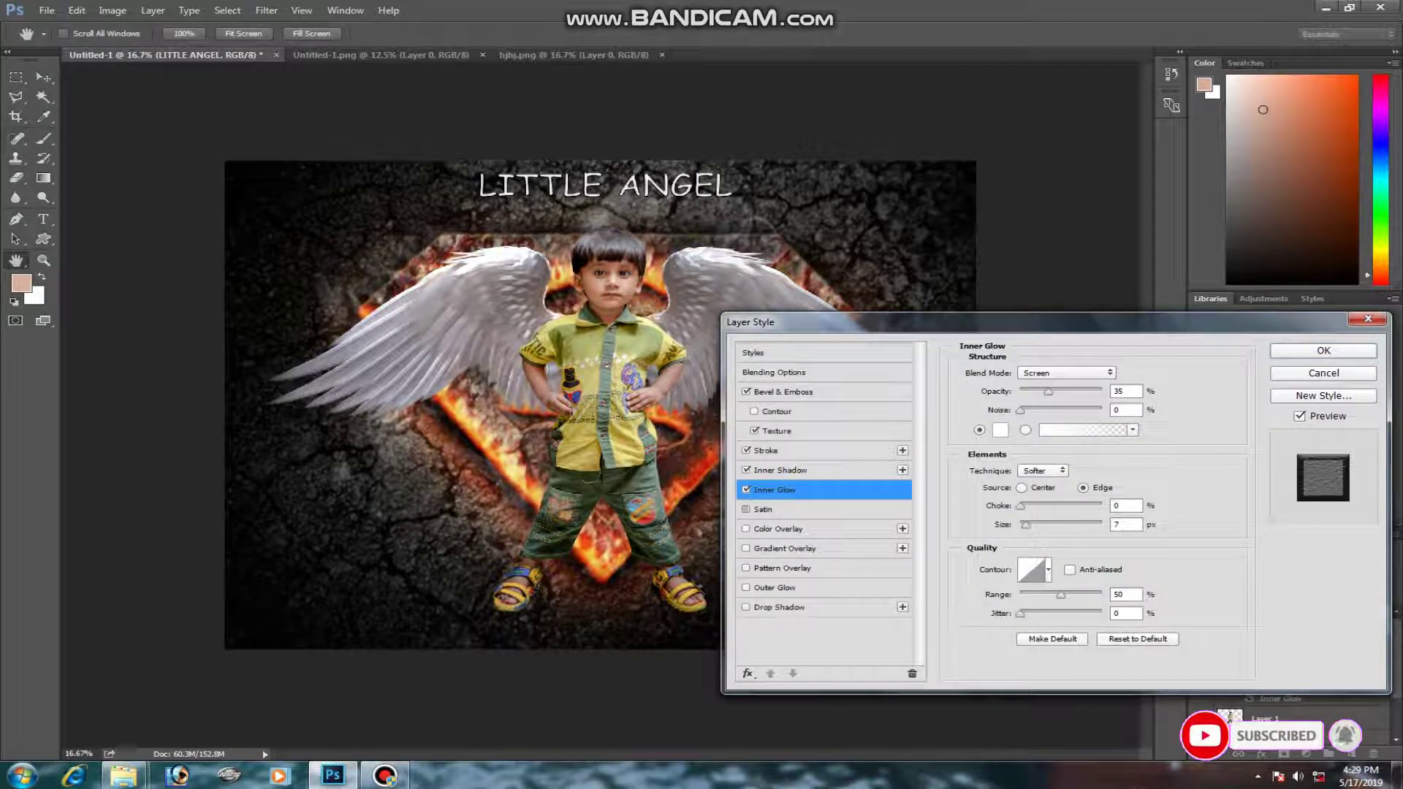
pyautogui.click(763, 510)
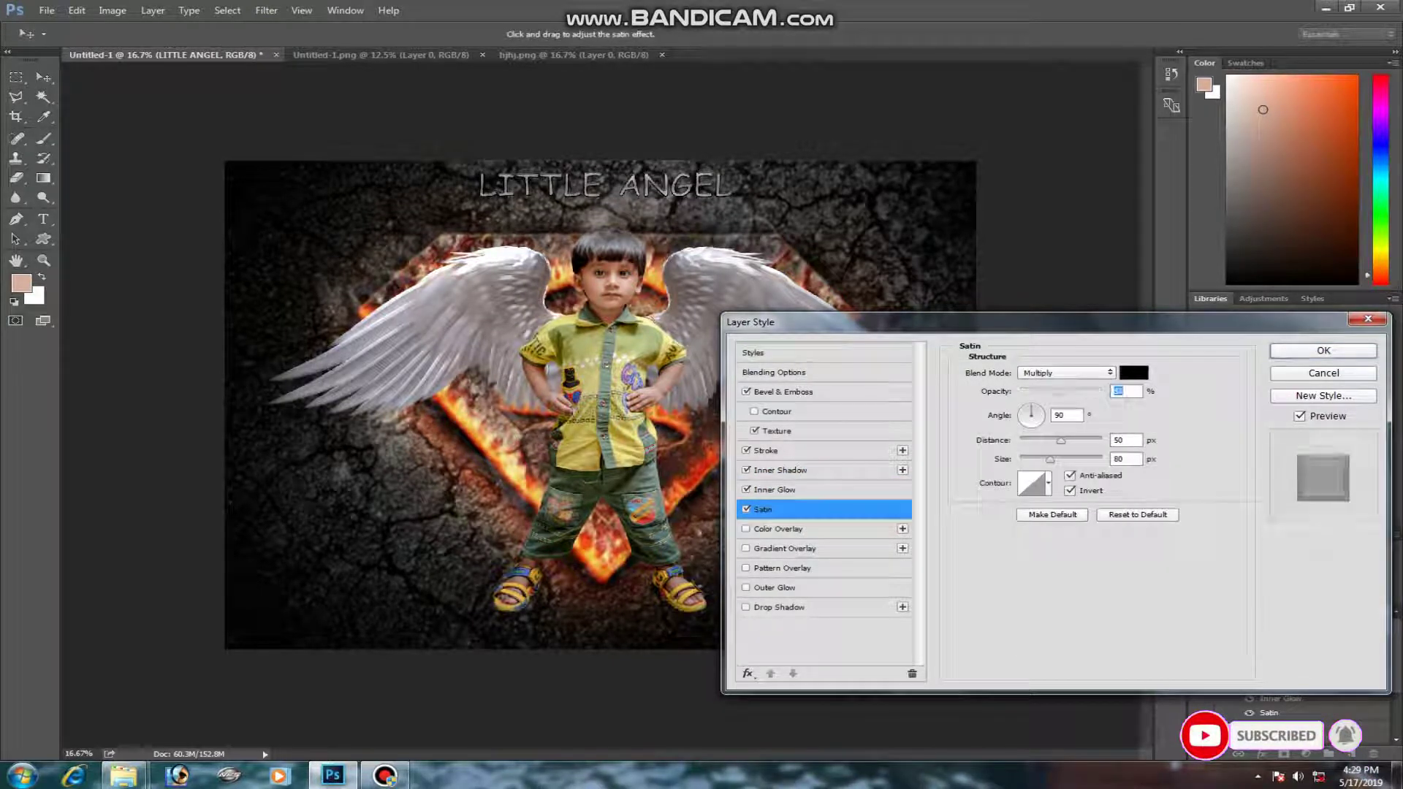
pyautogui.moveTo(1060, 440)
pyautogui.mouseDown()
pyautogui.moveTo(1100, 441)
pyautogui.moveTo(1067, 460)
pyautogui.mouseUp()
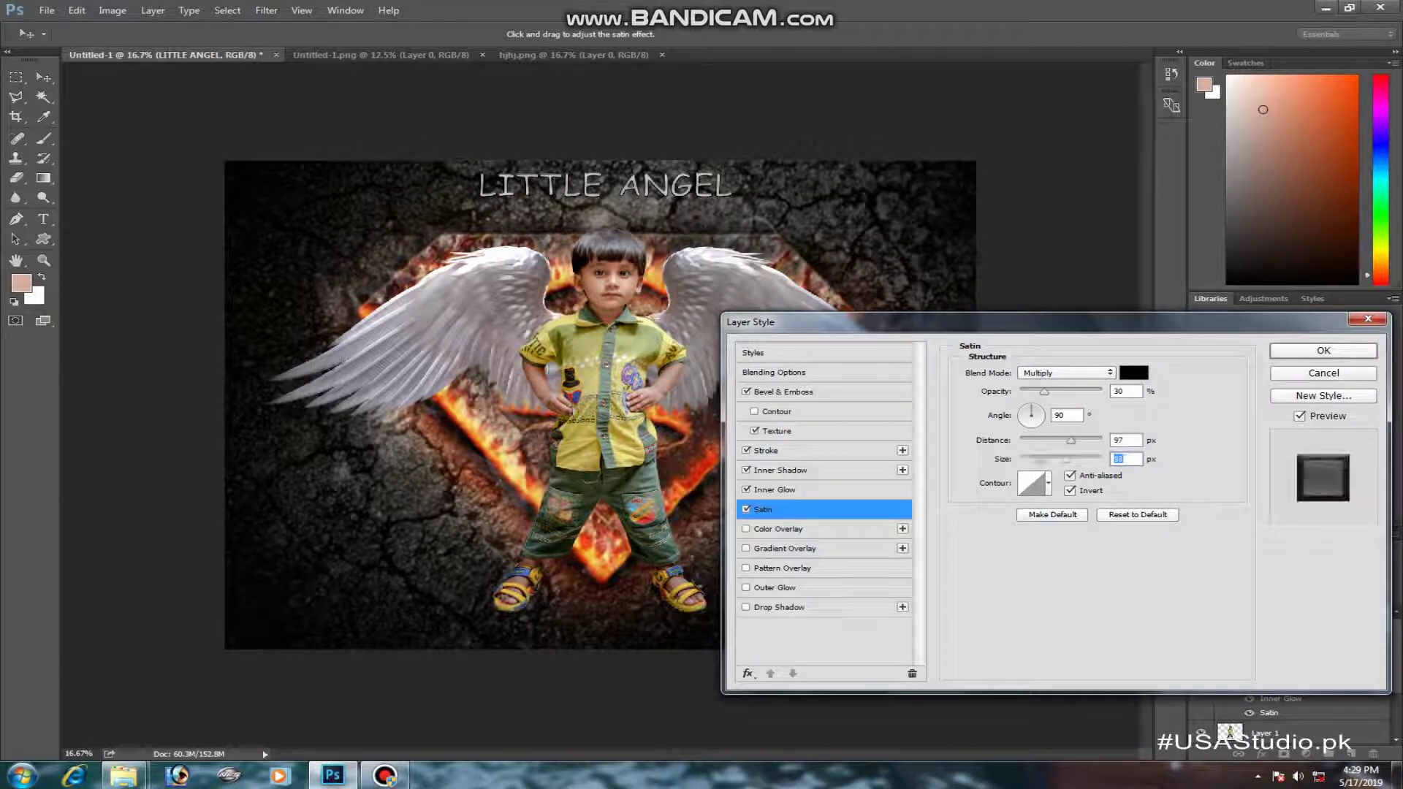
pyautogui.press('Return')
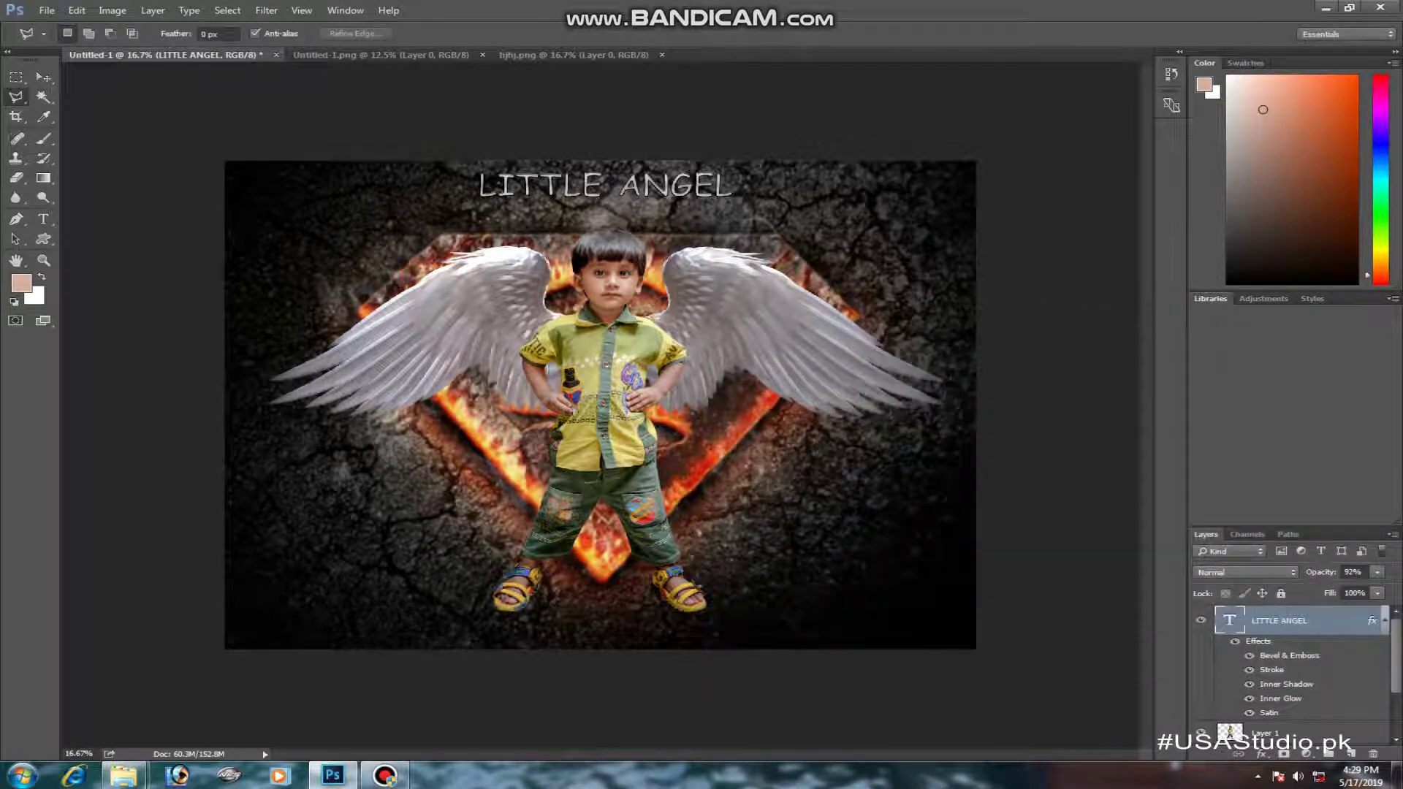
# - Colour the first L of the title red
pyautogui.doubleClick(1230, 621)
pyautogui.moveTo(479, 187); pyautogui.dragTo(497, 187)
pyautogui.click(591, 34)
pyautogui.click(703, 165)
pyautogui.click(887, 189)
# - Colour the A of ANGEL red (ff0000) and reopen the title's Blending Options
pyautogui.moveTo(618, 184); pyautogui.dragTo(643, 185)
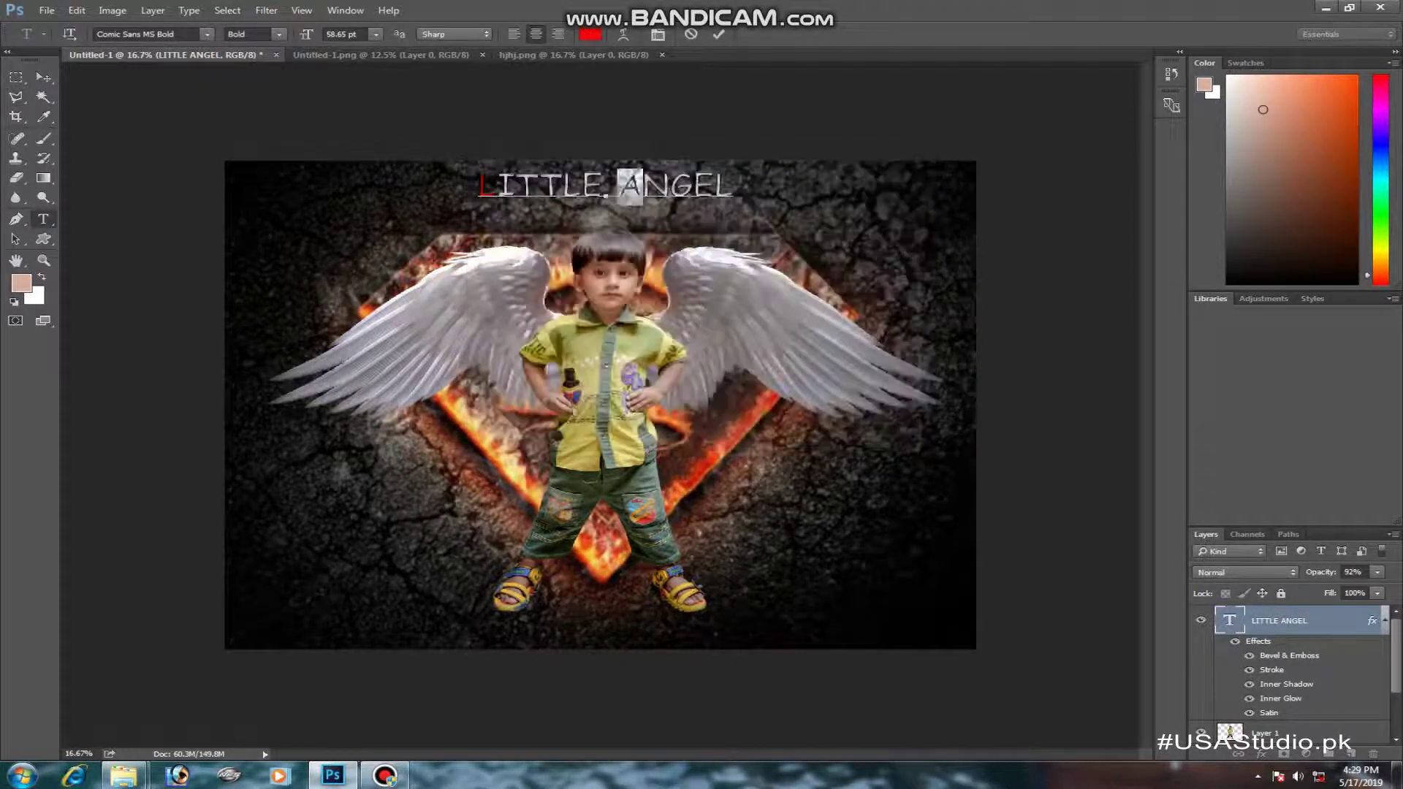
pyautogui.click(590, 34)
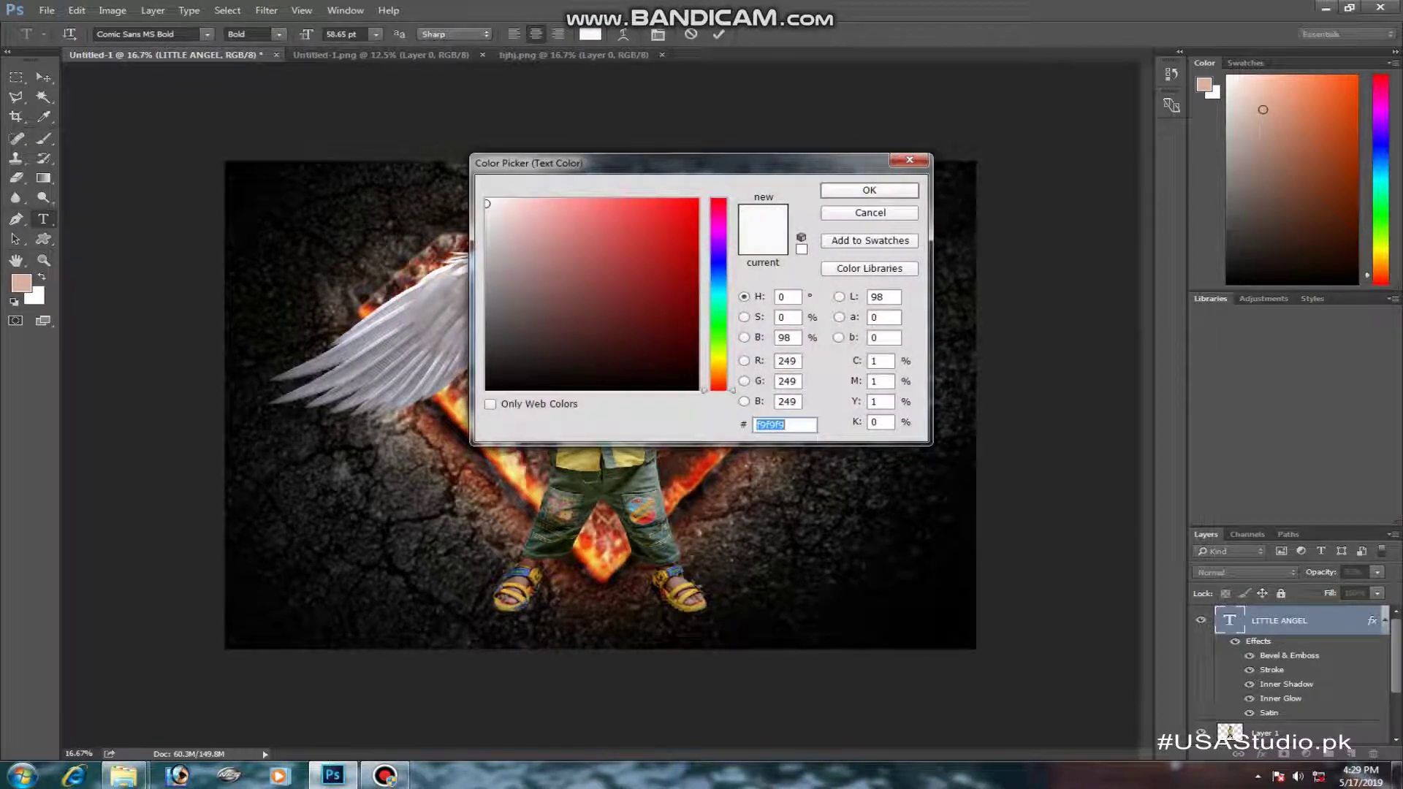
pyautogui.write('ff0000')
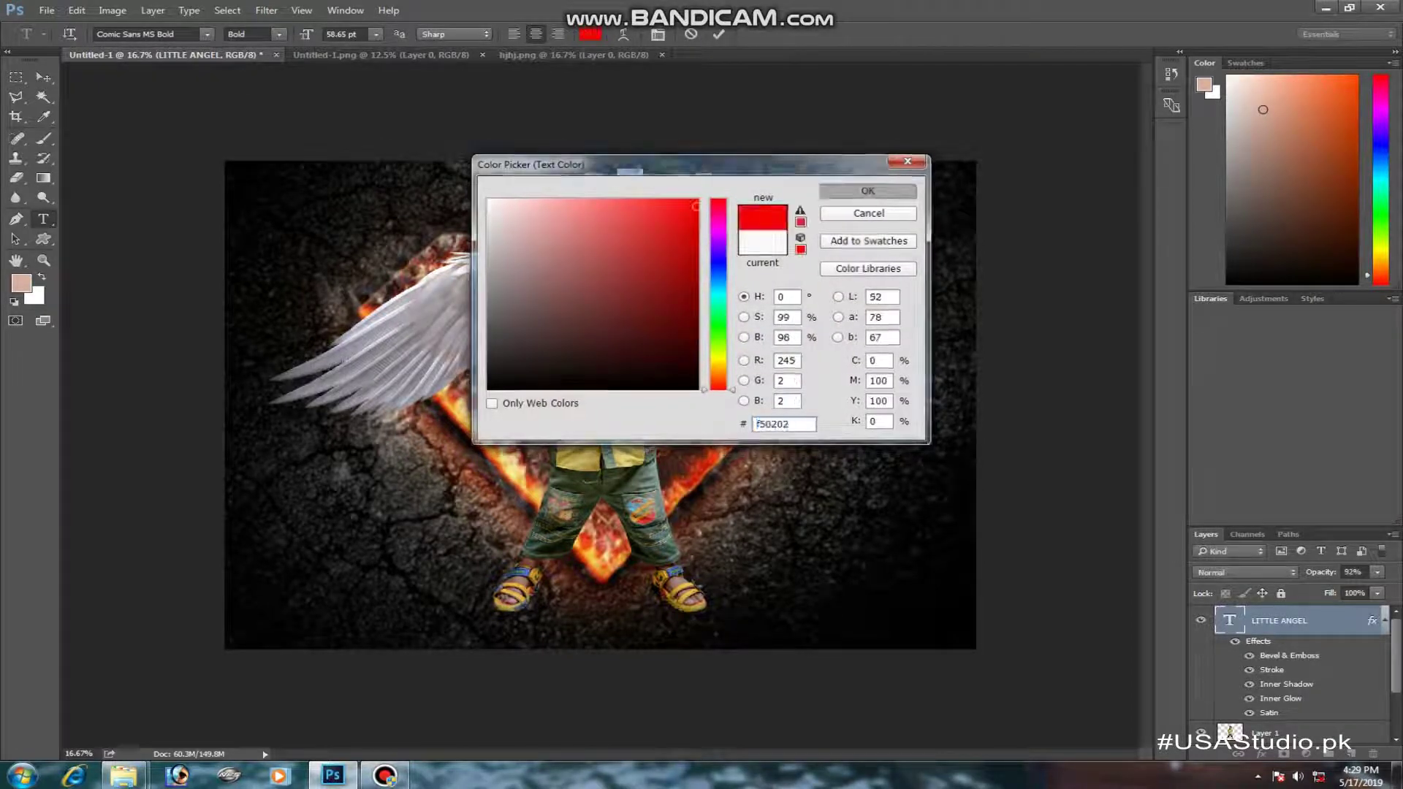
pyautogui.press('Return')
pyautogui.click(15, 97)
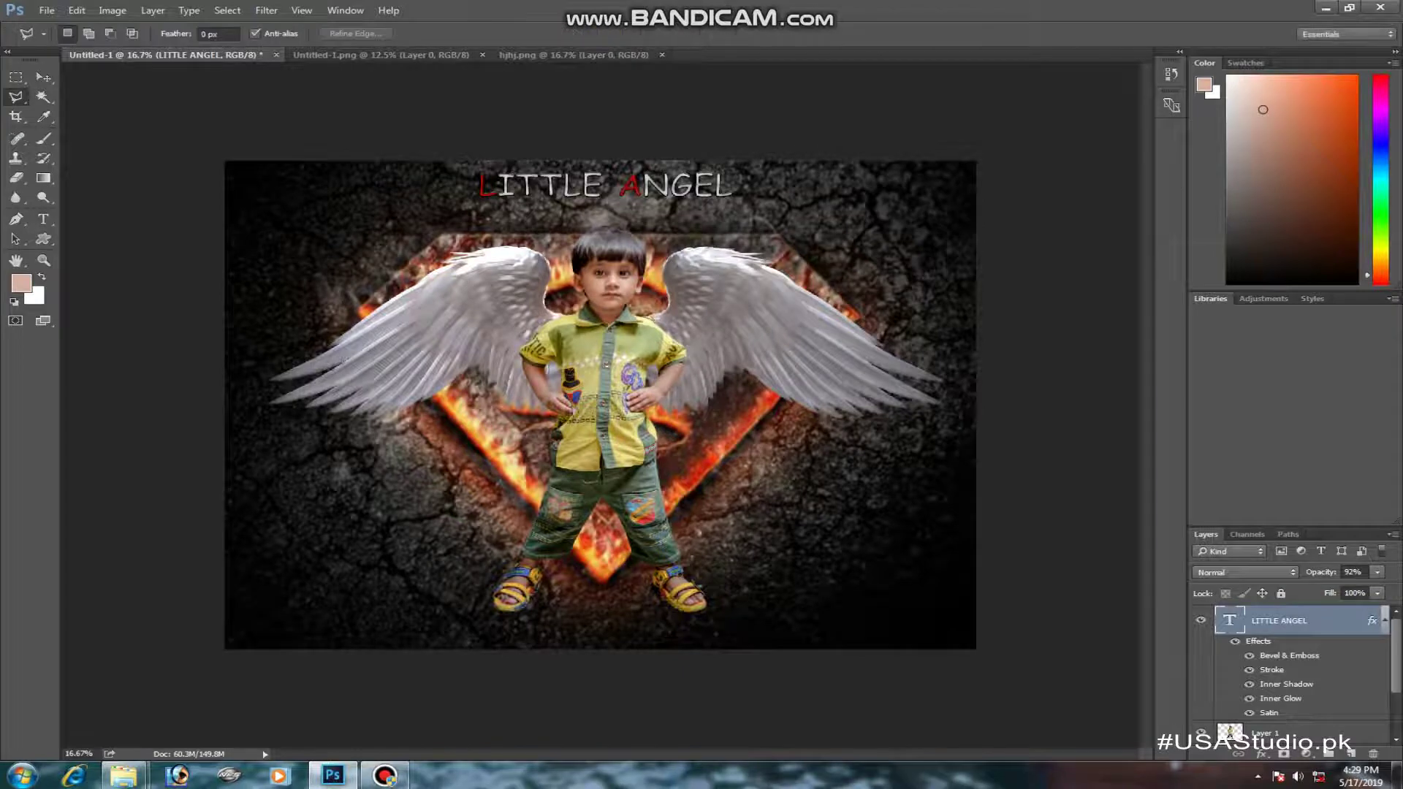
pyautogui.rightClick(1230, 620)
pyautogui.click(1229, 261)
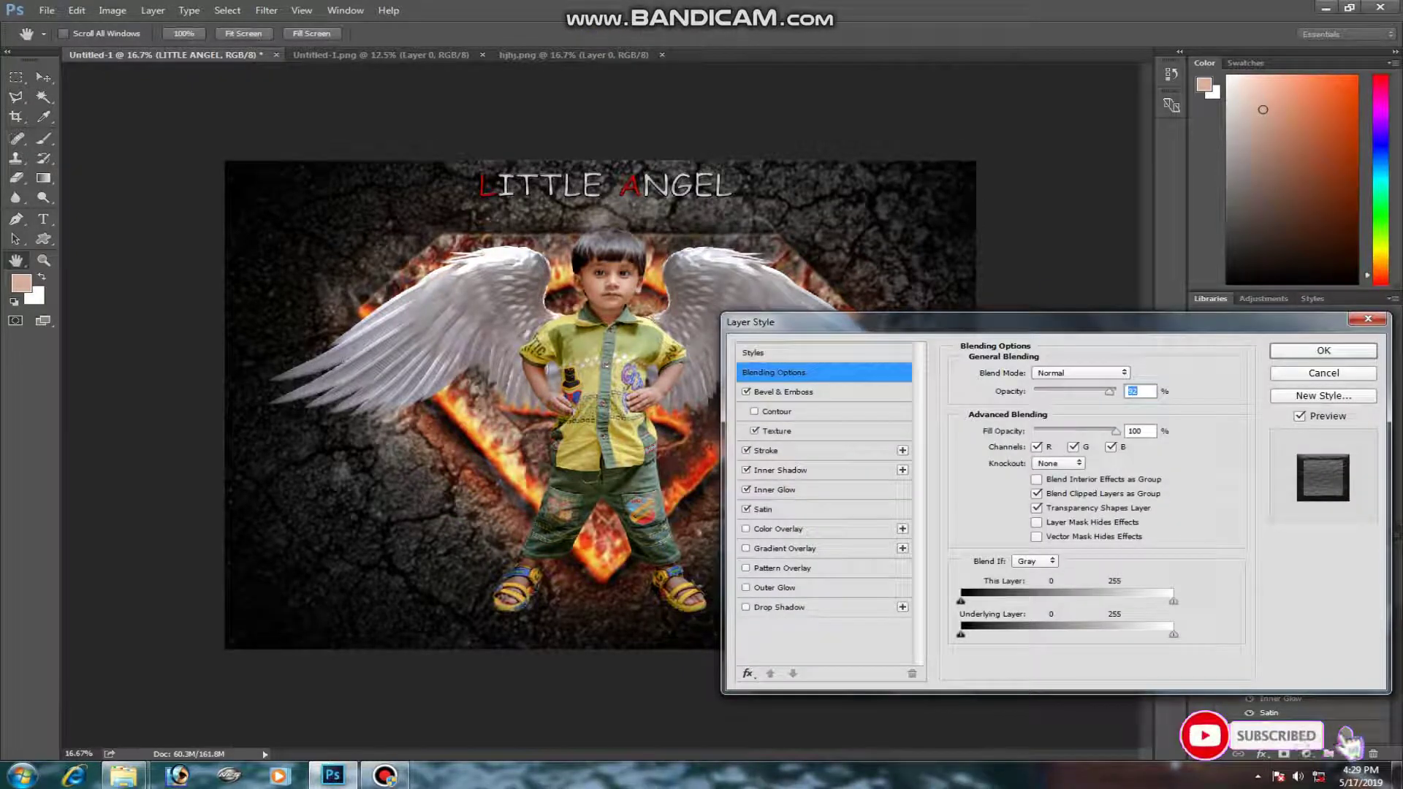
# - Recolour the LITTLE ANGEL title's 8 px stroke from white to a muted greyish-red
pyautogui.click(766, 450)
pyautogui.click(999, 491)
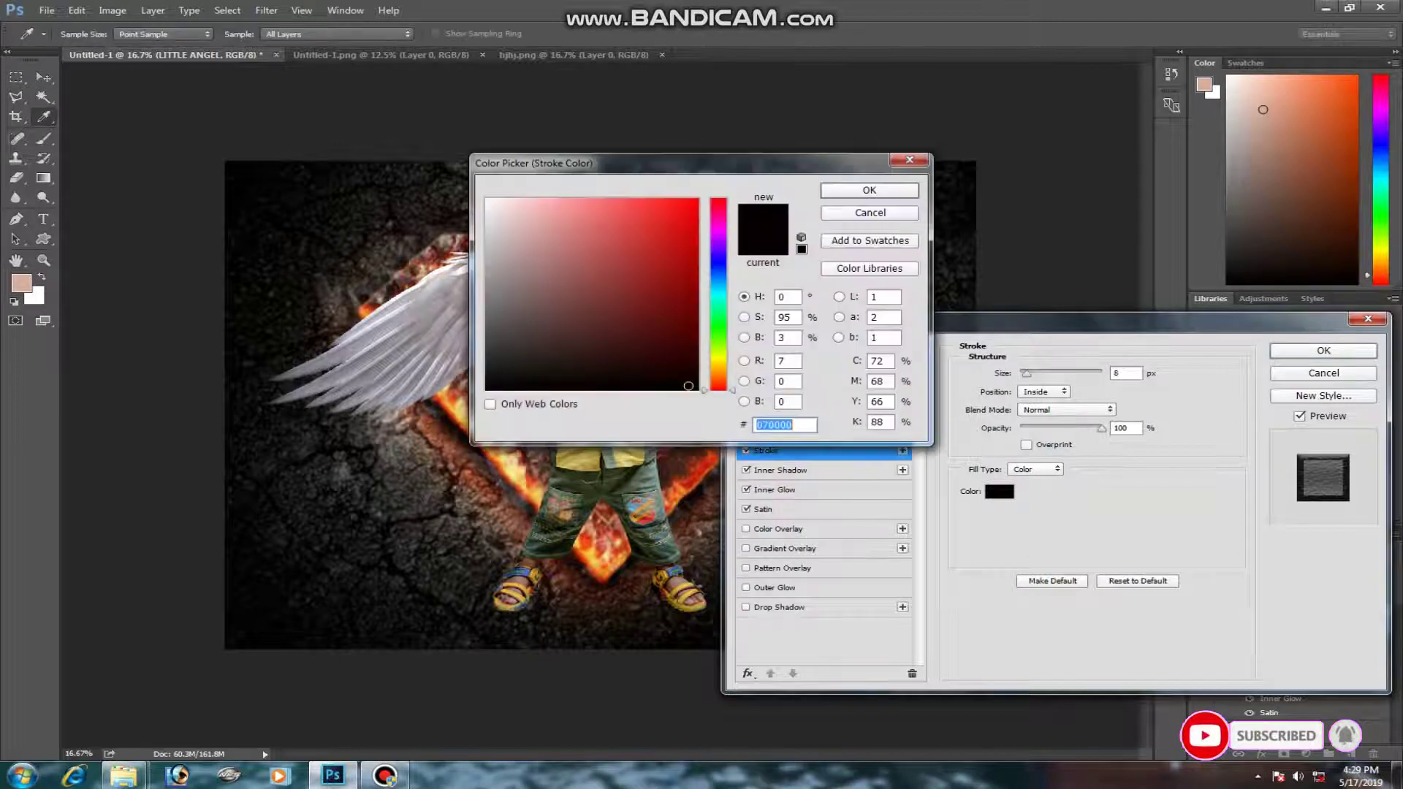
pyautogui.write('ffffff')
pyautogui.press('Return')
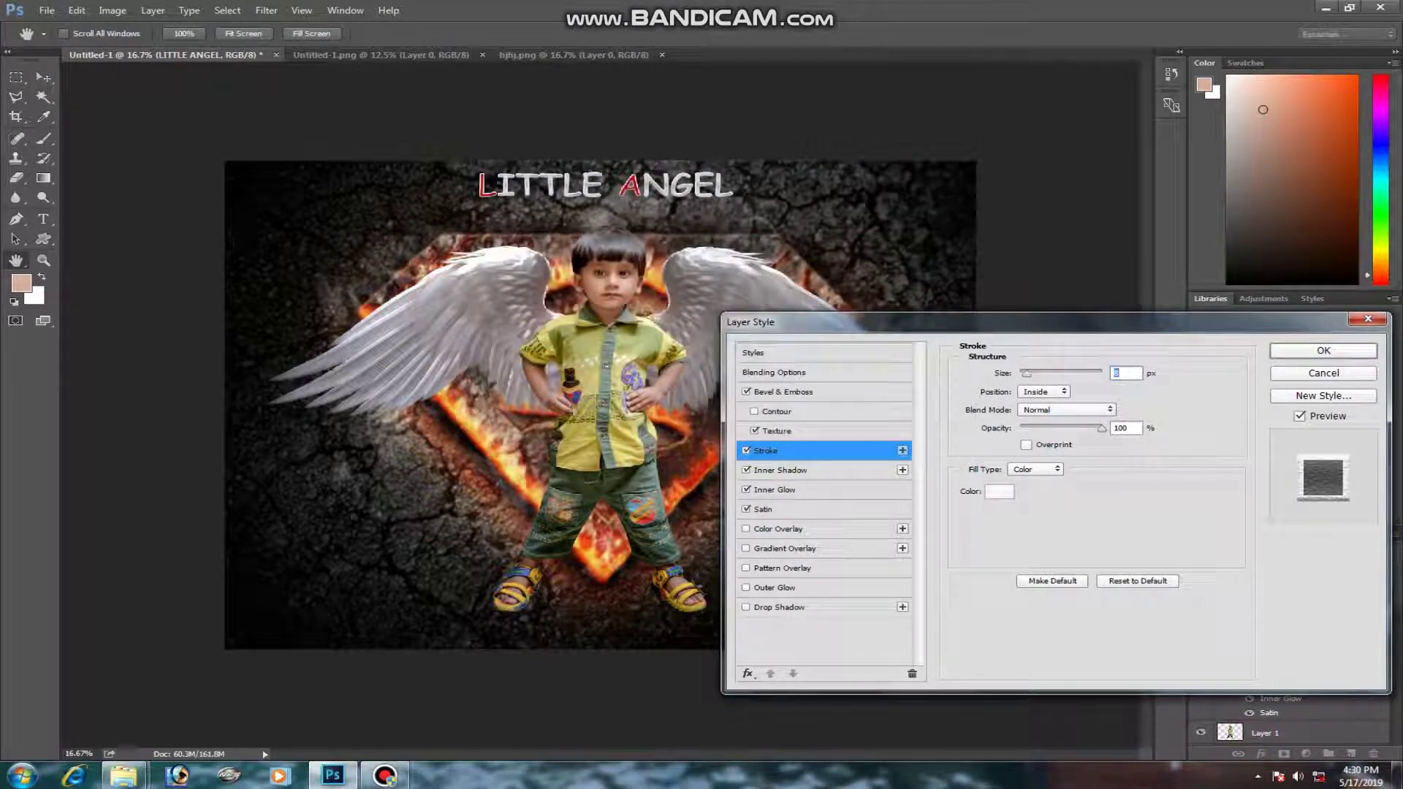
pyautogui.click(999, 491)
pyautogui.moveTo(585, 155); pyautogui.dragTo(465, 336)
pyautogui.write('f40909')
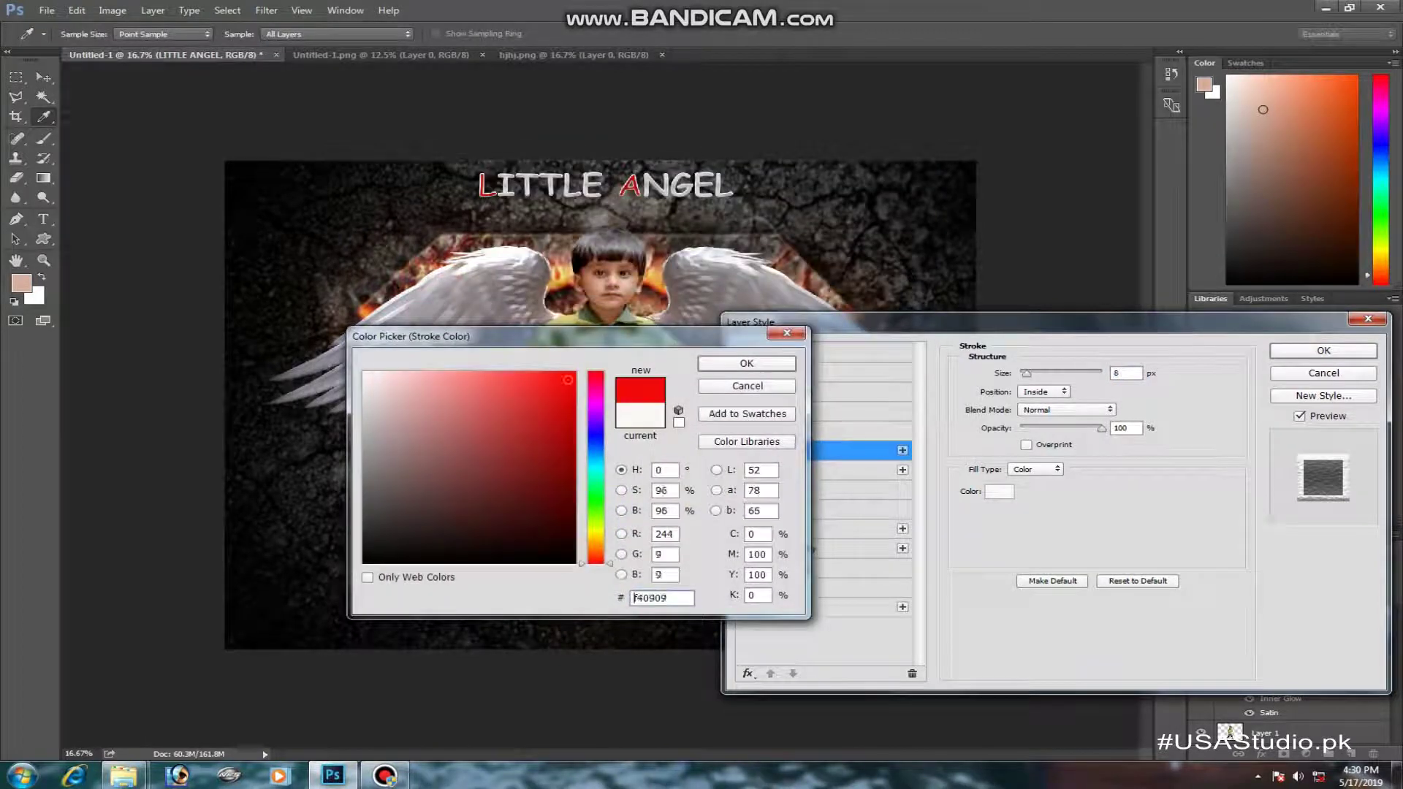
pyautogui.moveTo(526, 475)
pyautogui.mouseDown()
pyautogui.moveTo(468, 482)
pyautogui.moveTo(406, 449)
pyautogui.moveTo(388, 437)
pyautogui.moveTo(376, 378)
pyautogui.moveTo(569, 563)
pyautogui.moveTo(453, 526)
pyautogui.moveTo(409, 483)
pyautogui.moveTo(514, 458)
pyautogui.moveTo(392, 470)
pyautogui.mouseUp()
pyautogui.press('Return')
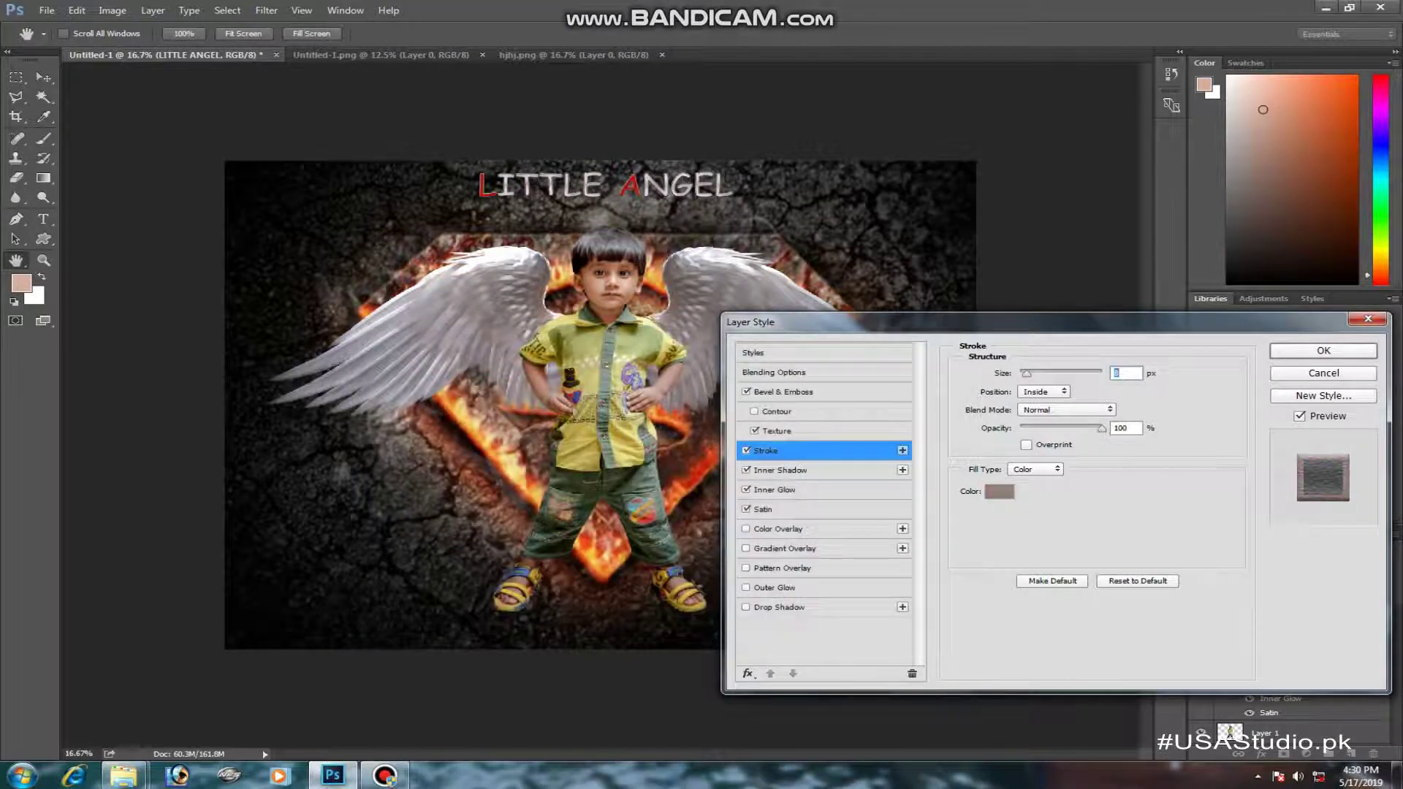
pyautogui.press('Return')
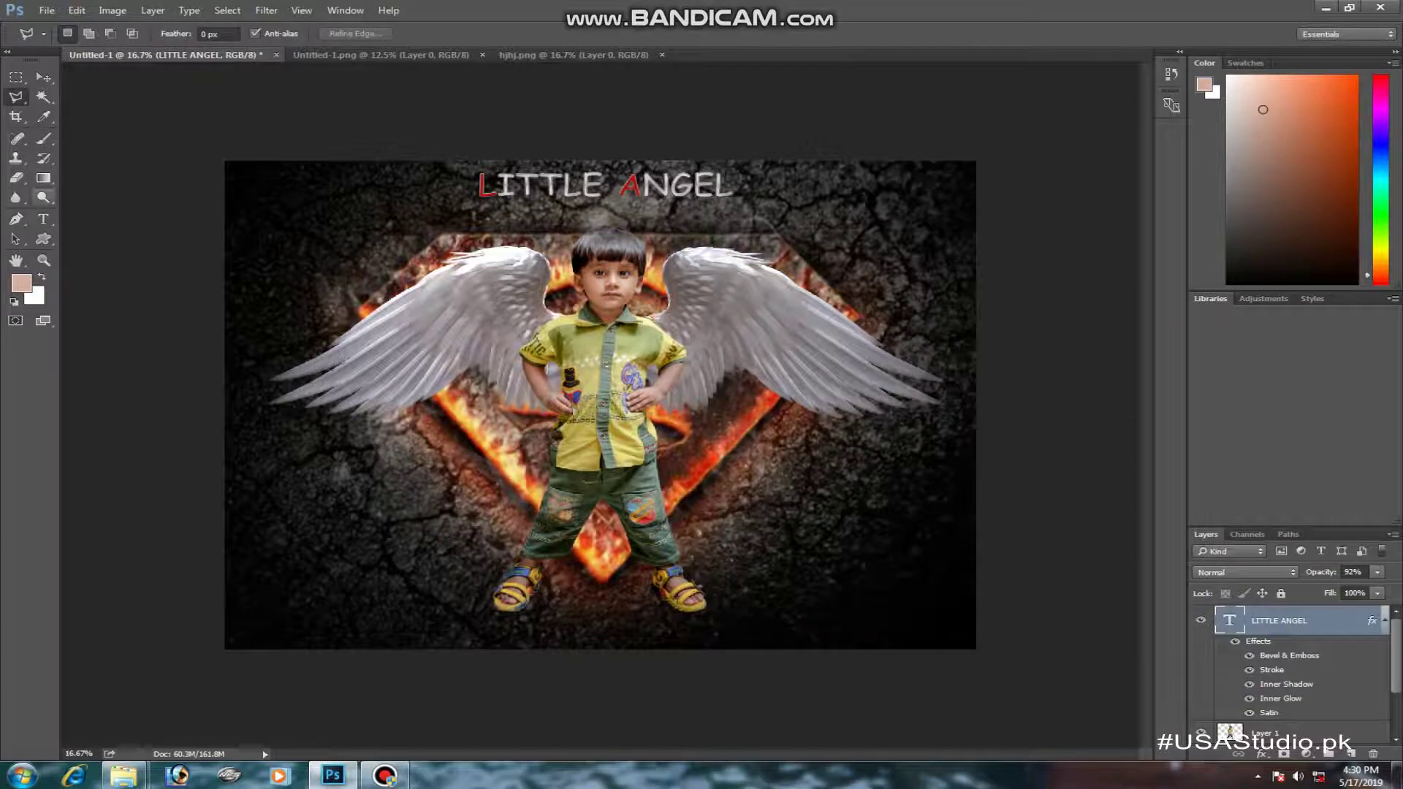
pyautogui.click(43, 218)
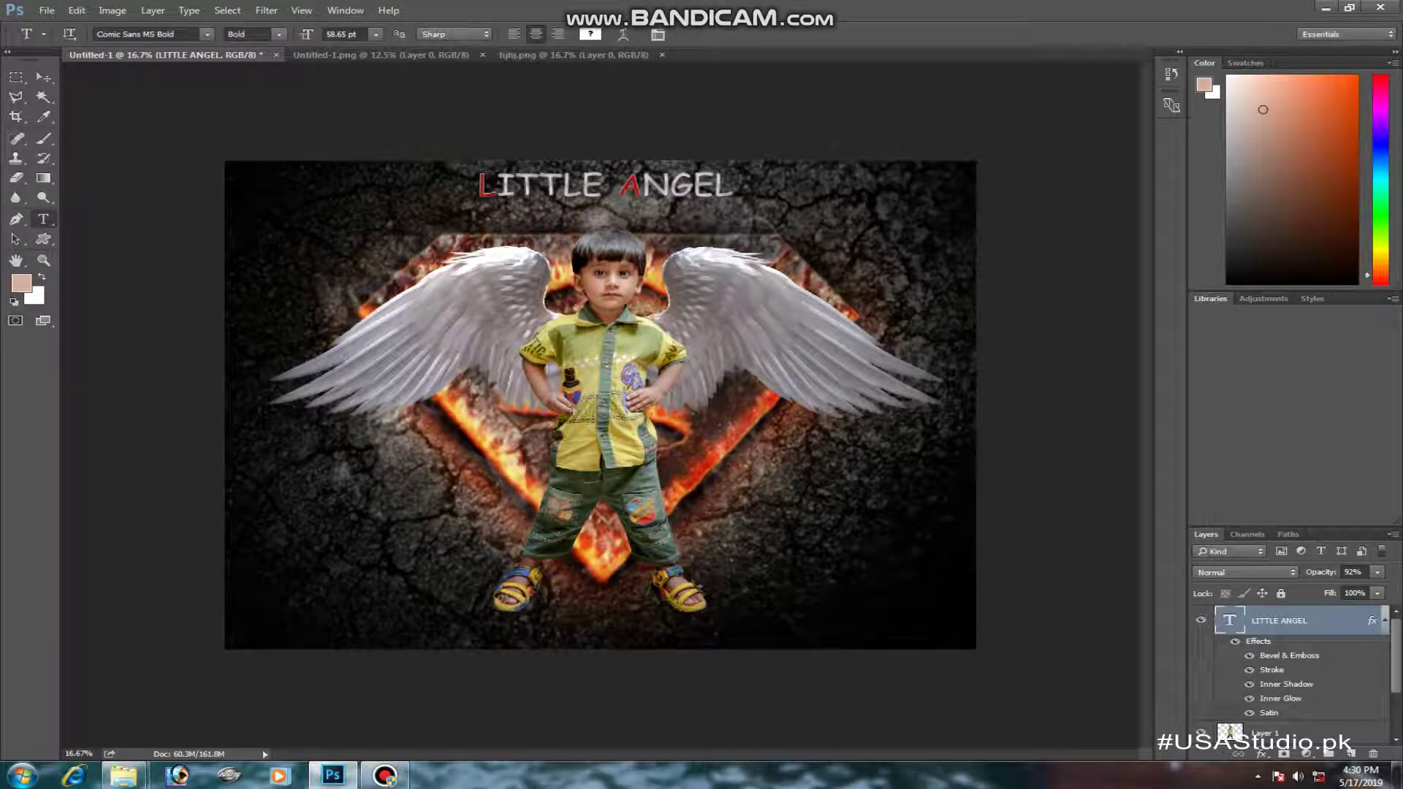
pyautogui.click(389, 434)
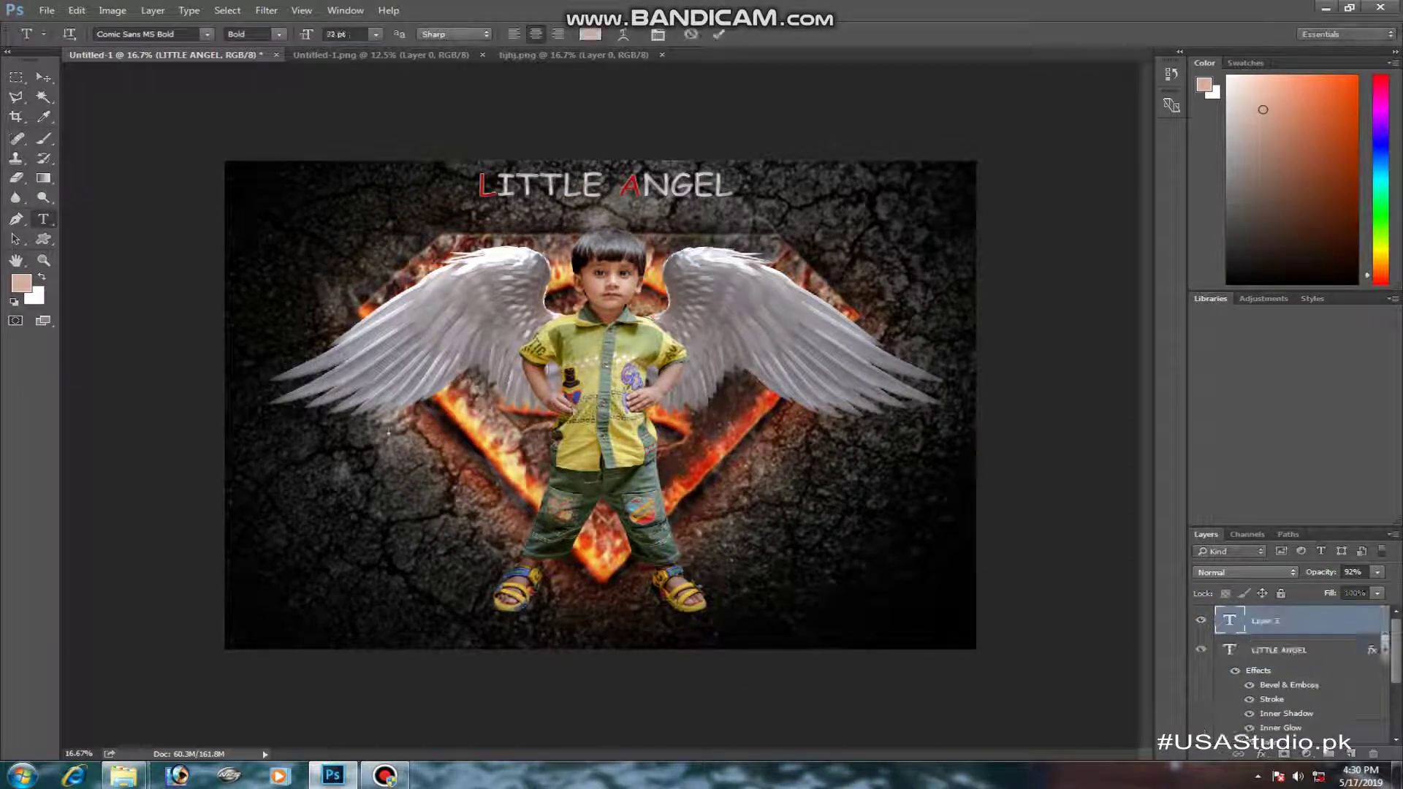
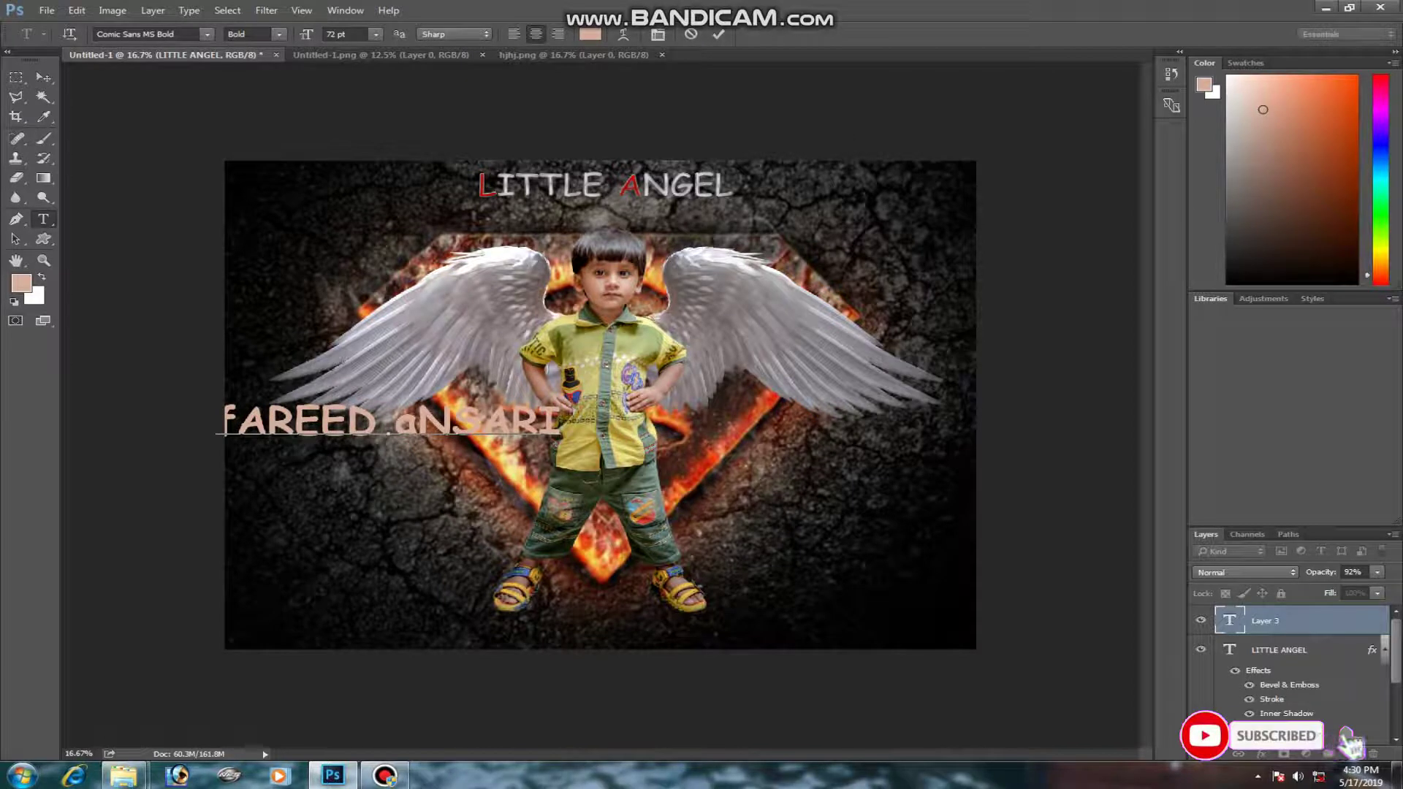
pyautogui.moveTo(419, 423); pyautogui.dragTo(397, 422)
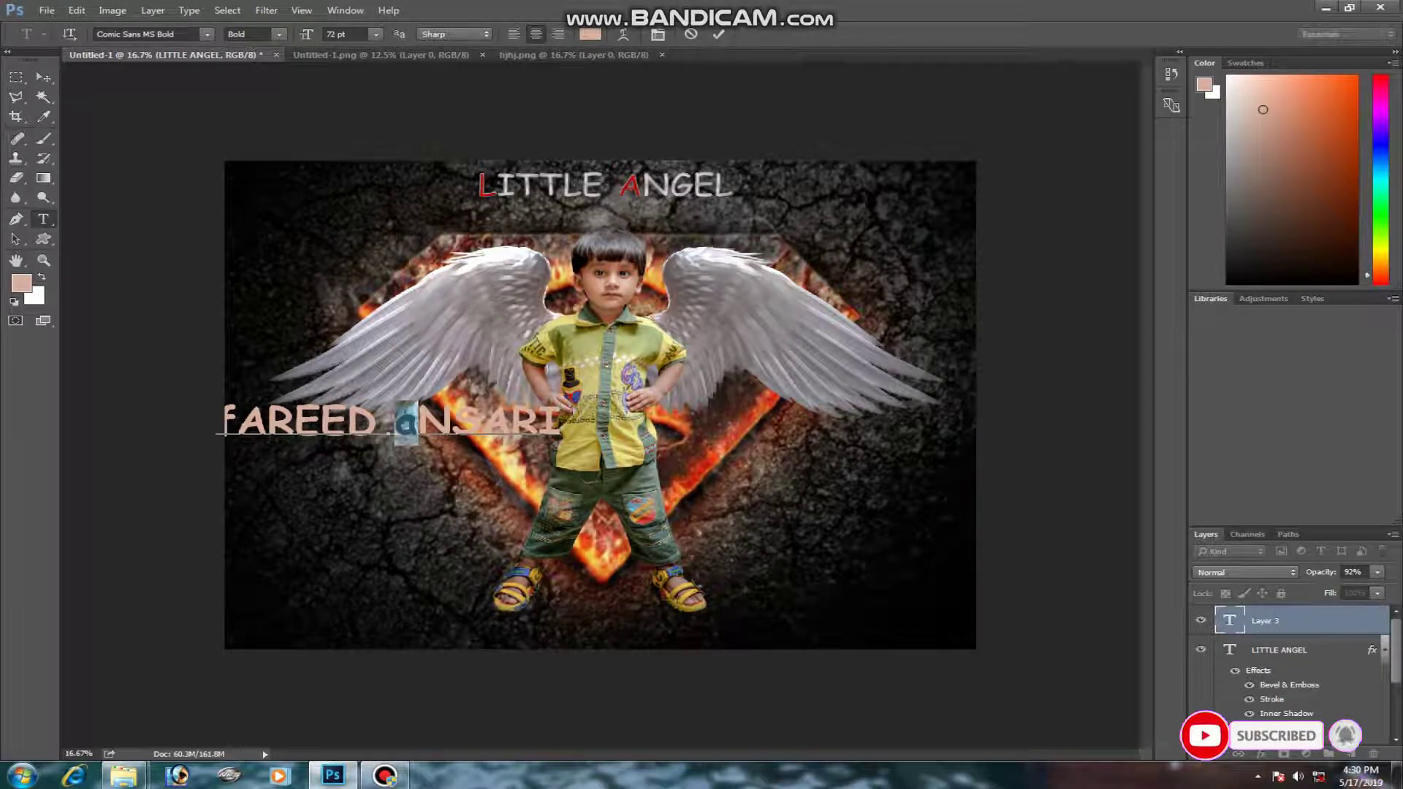
pyautogui.write('A')
pyautogui.moveTo(235, 423); pyautogui.dragTo(213, 422)
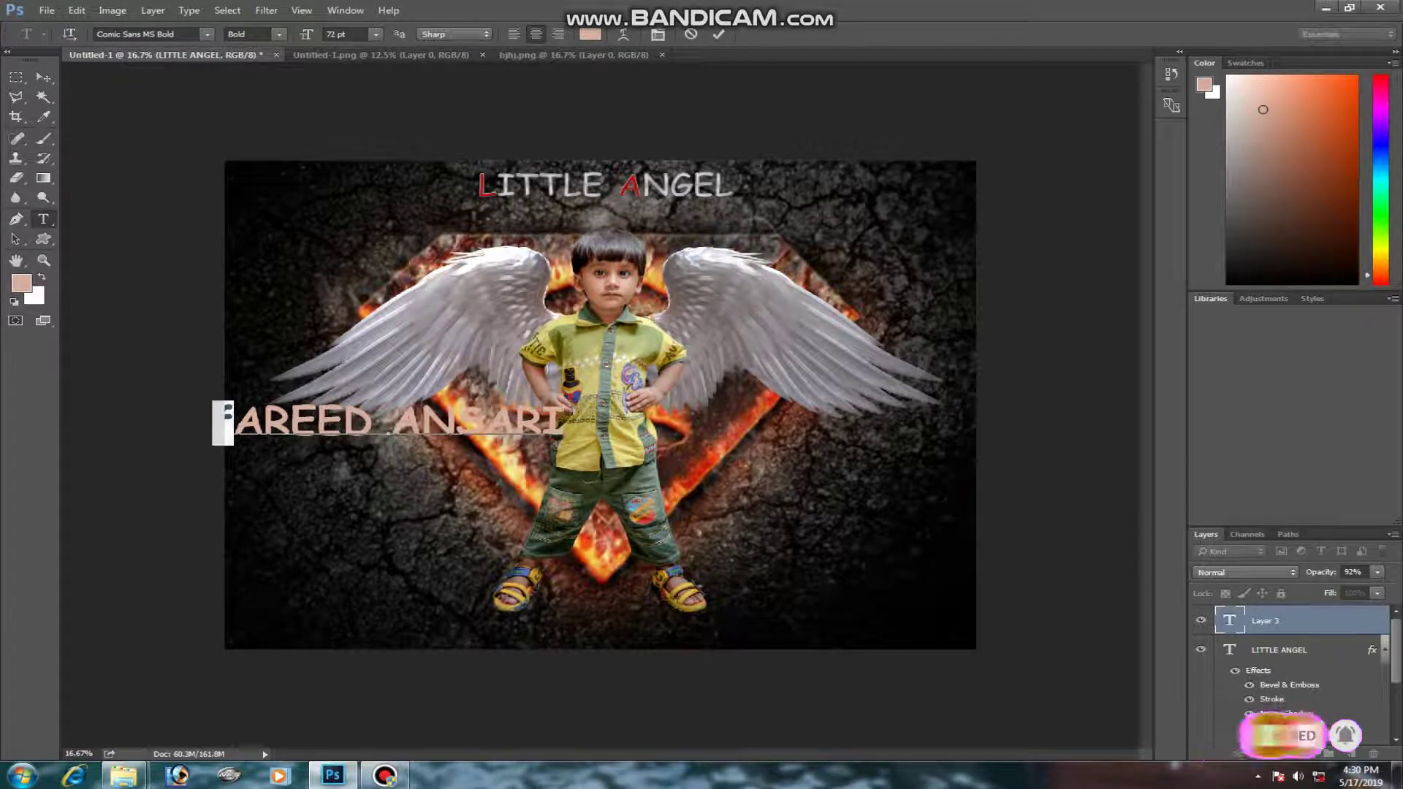
pyautogui.write('F')
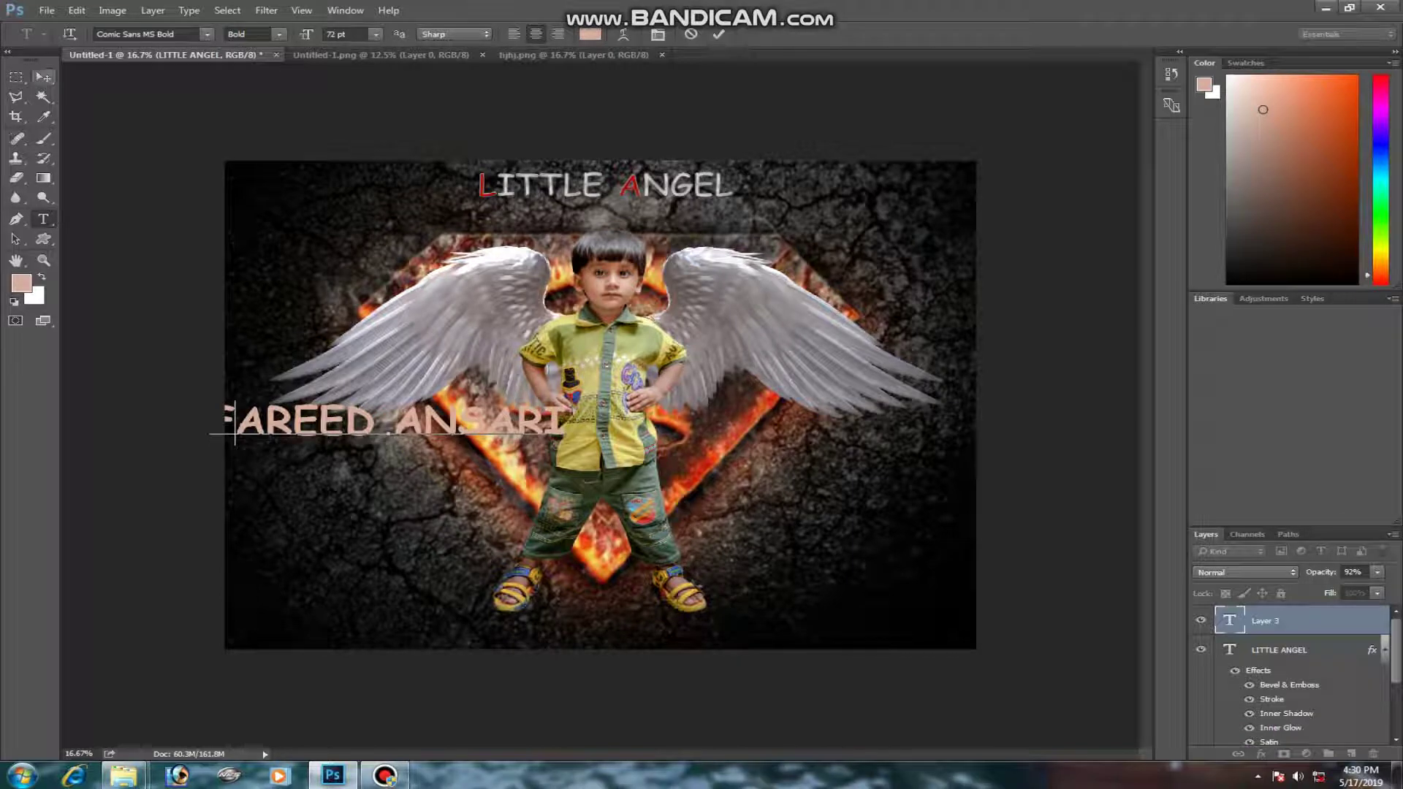
pyautogui.hotkey('ctrl', 'a')
pyautogui.click(147, 35)
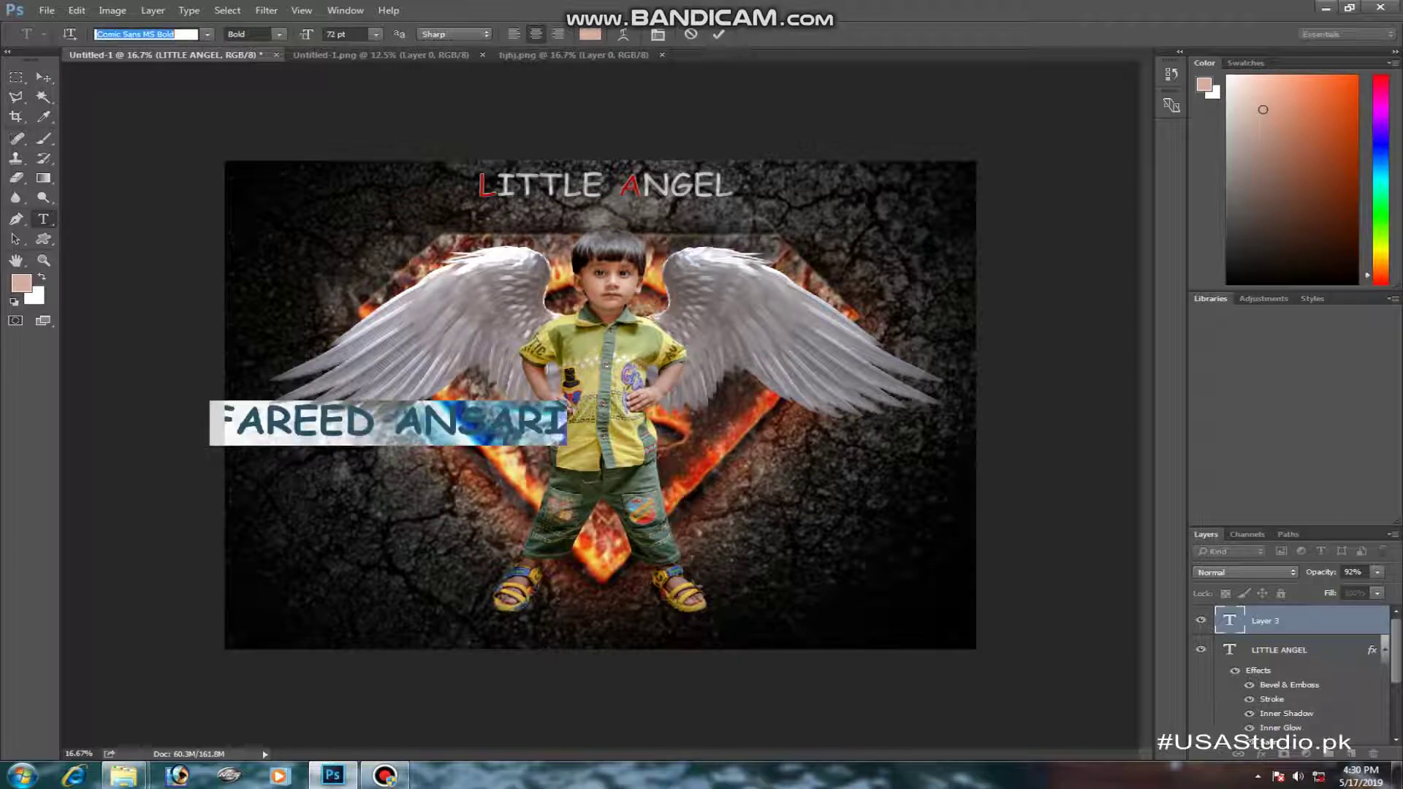
pyautogui.press('Down')
pyautogui.press('Down')
pyautogui.press('Down')
pyautogui.press('Down')
pyautogui.press('Down')
pyautogui.press('Down')
pyautogui.press('Down')
pyautogui.press('Down')
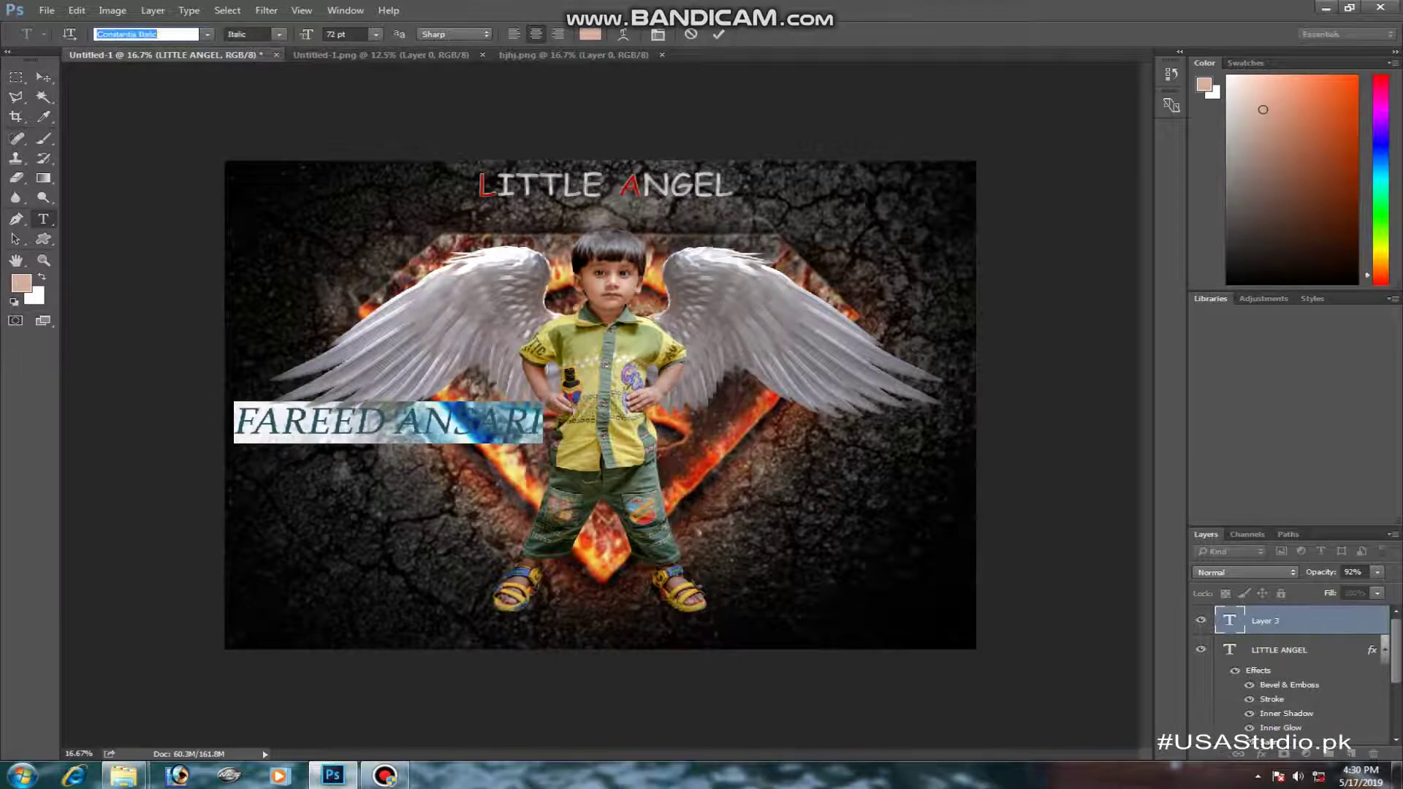
pyautogui.press('Down')
pyautogui.press('Down')
pyautogui.press('Down')
pyautogui.press('Down')
pyautogui.press('Down')
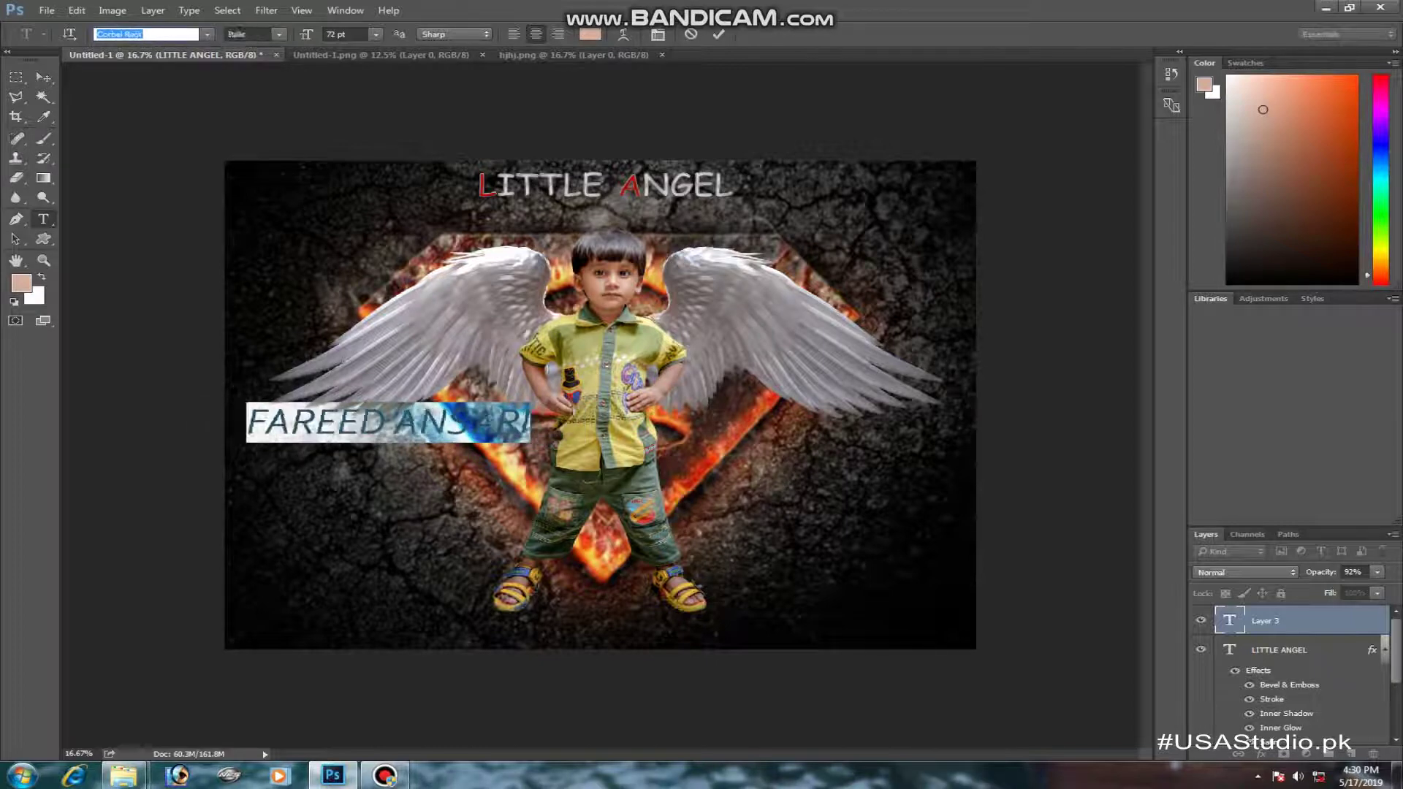
pyautogui.press('Down')
pyautogui.press('Down')
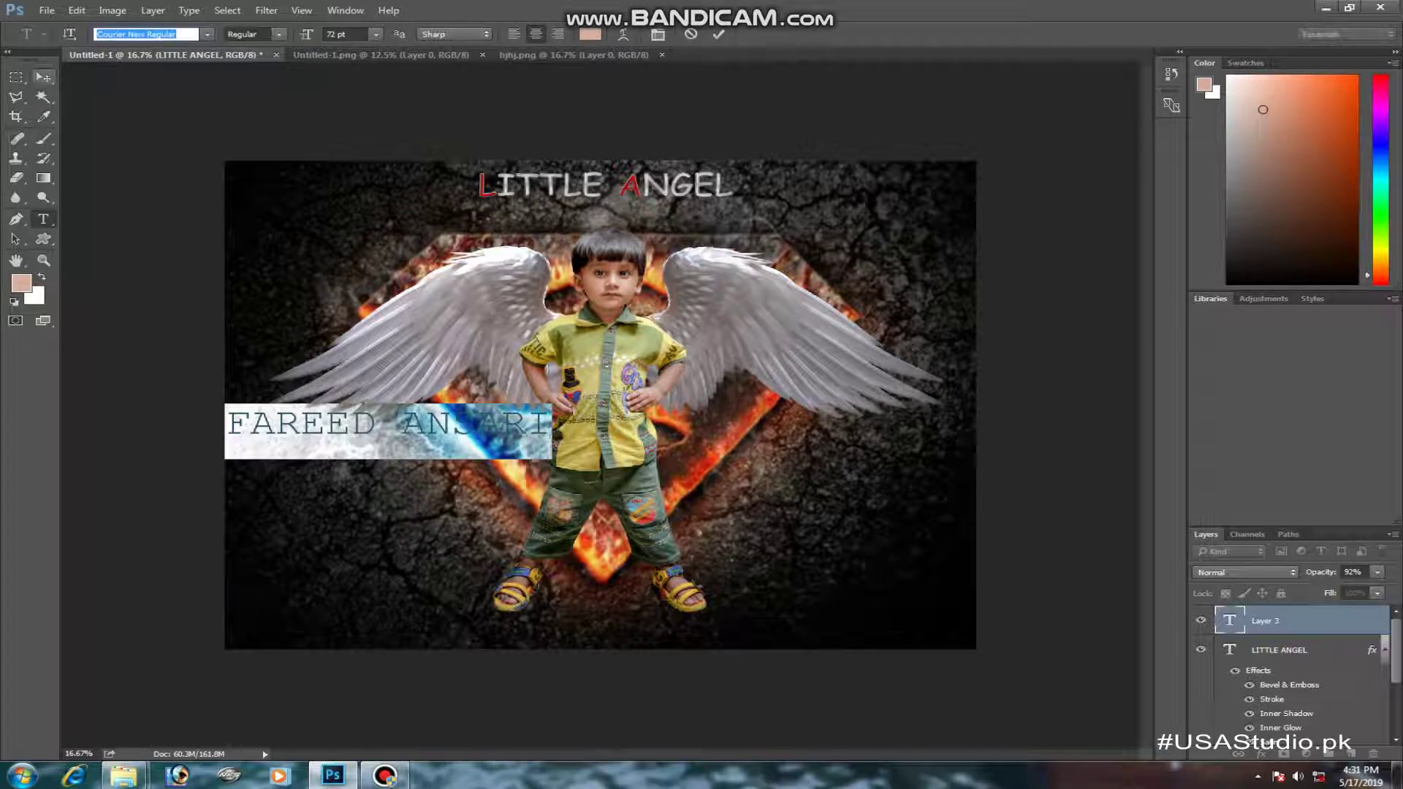
pyautogui.hotkey('ctrl', 'Return')
pyautogui.press('v')
pyautogui.moveTo(387, 423); pyautogui.dragTo(620, 214)
pyautogui.moveTo(755, 223); pyautogui.dragTo(644, 212)
pyautogui.press('Return')
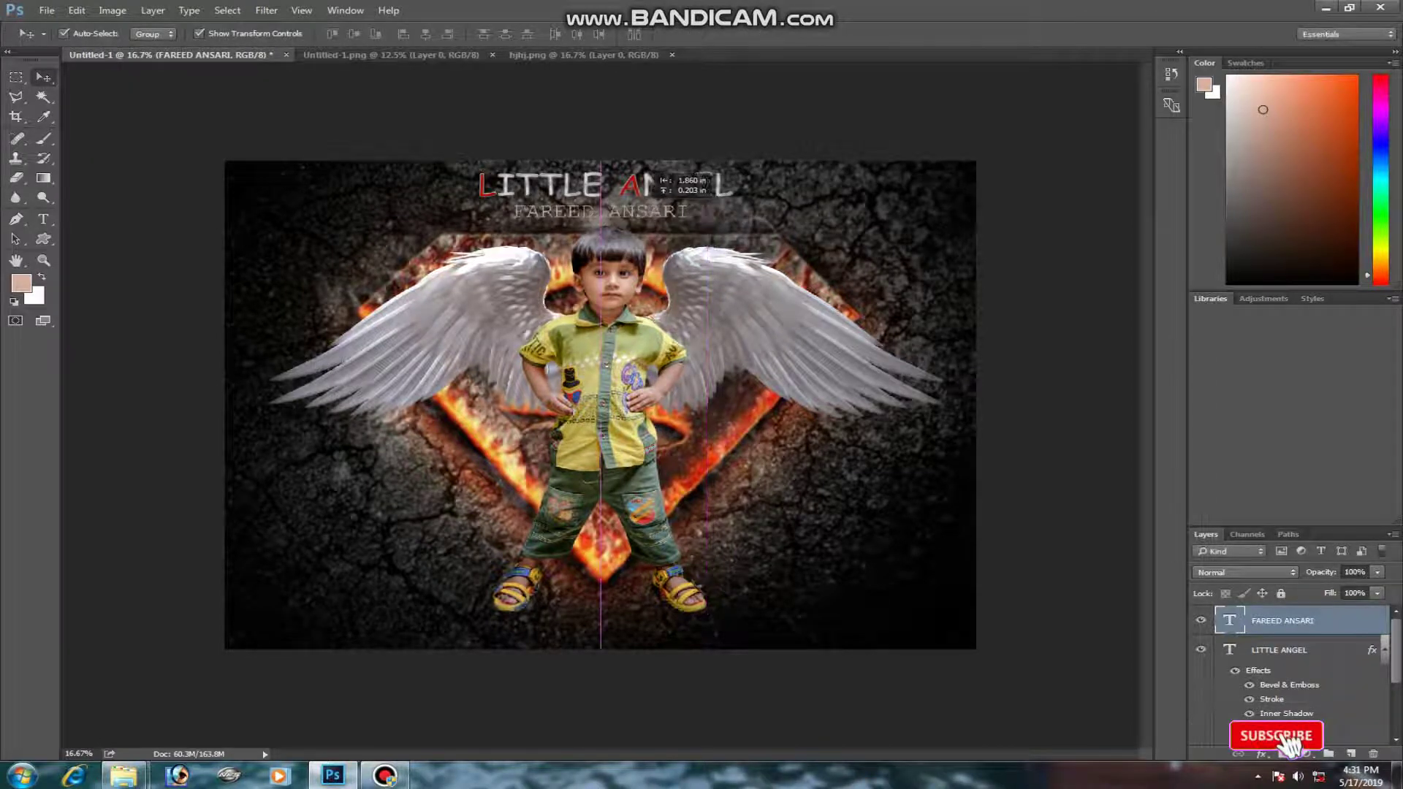
pyautogui.doubleClick(599, 212)
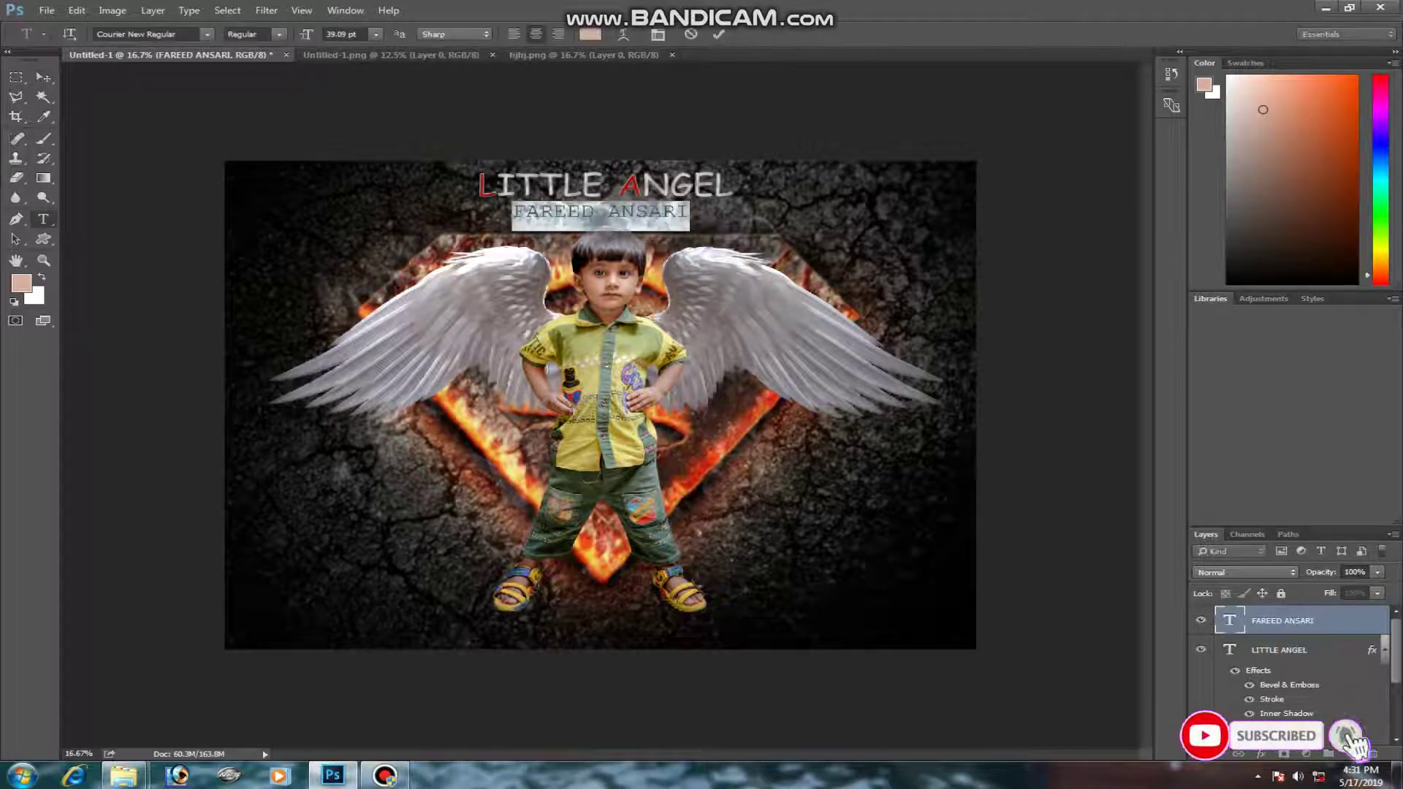
pyautogui.click(590, 34)
pyautogui.click(366, 375)
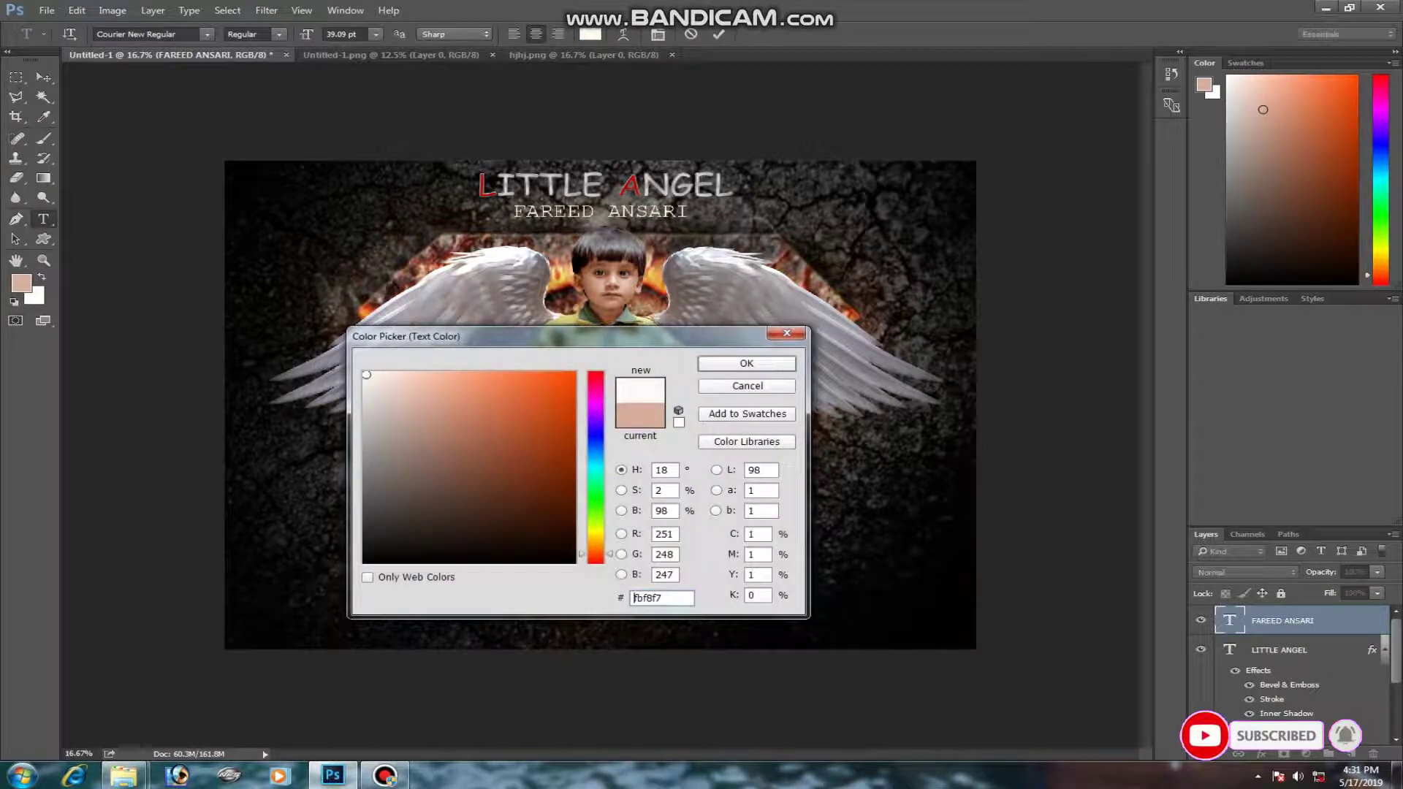
pyautogui.click(747, 364)
pyautogui.click(44, 77)
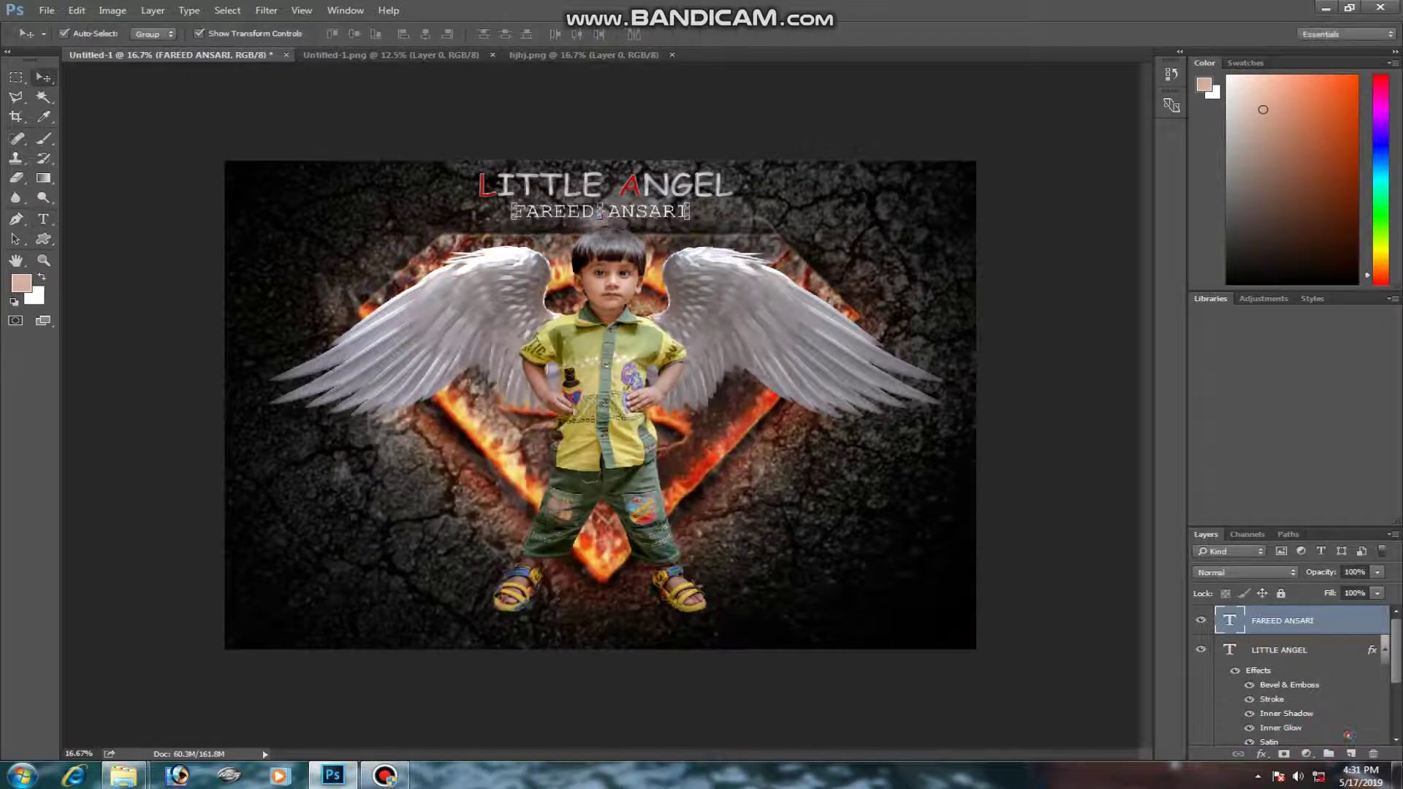
# - Select the Polygonal Lasso tool, then zoom in, pan and zoom back out
pyautogui.press('l')
pyautogui.hotkey('ctrl', '+')
pyautogui.moveTo(606, 314); pyautogui.dragTo(647, 460)
pyautogui.hotkey('ctrl', '-')
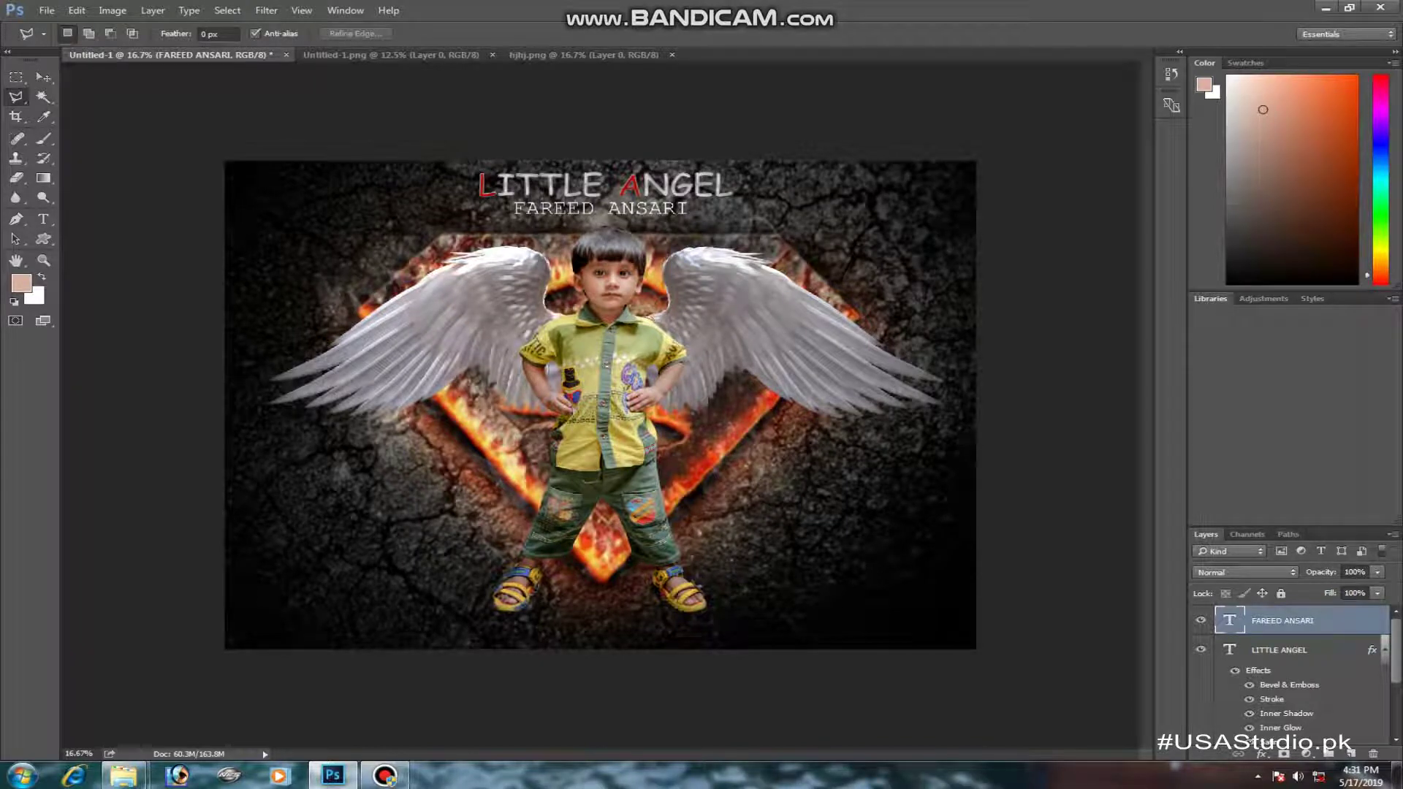
# - Flatten the image into a single Background layer
pyautogui.click(153, 10)
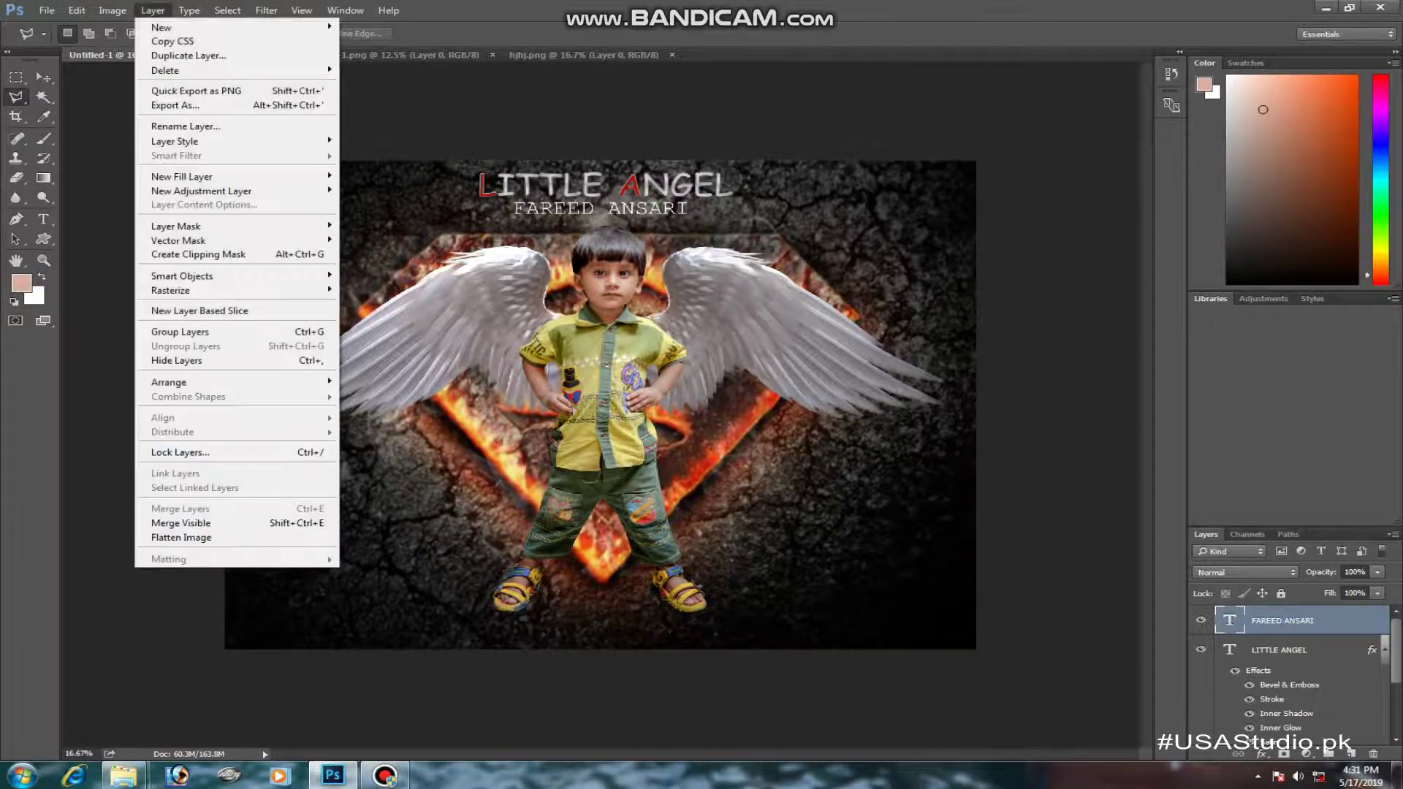
pyautogui.click(175, 537)
pyautogui.click(228, 10)
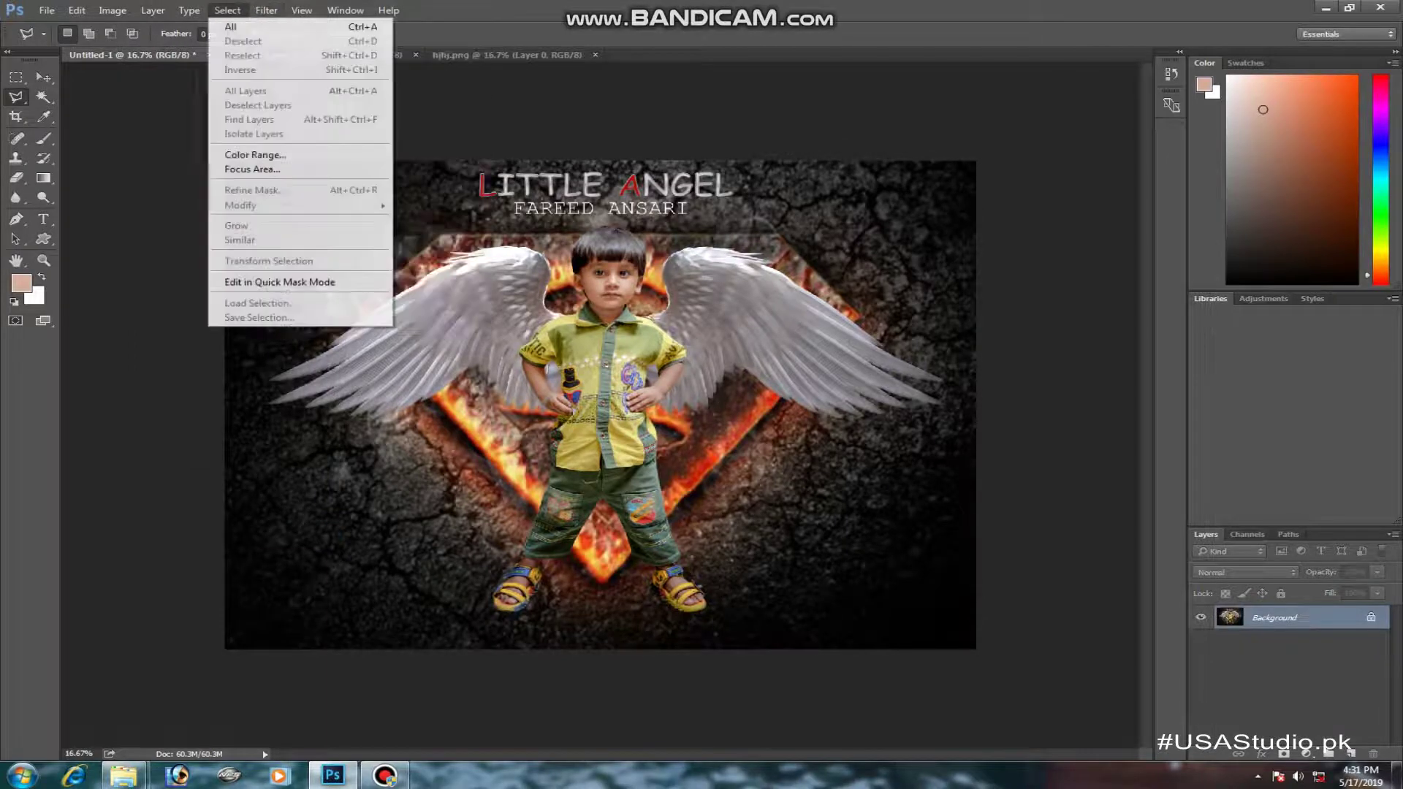
pyautogui.click(307, 111)
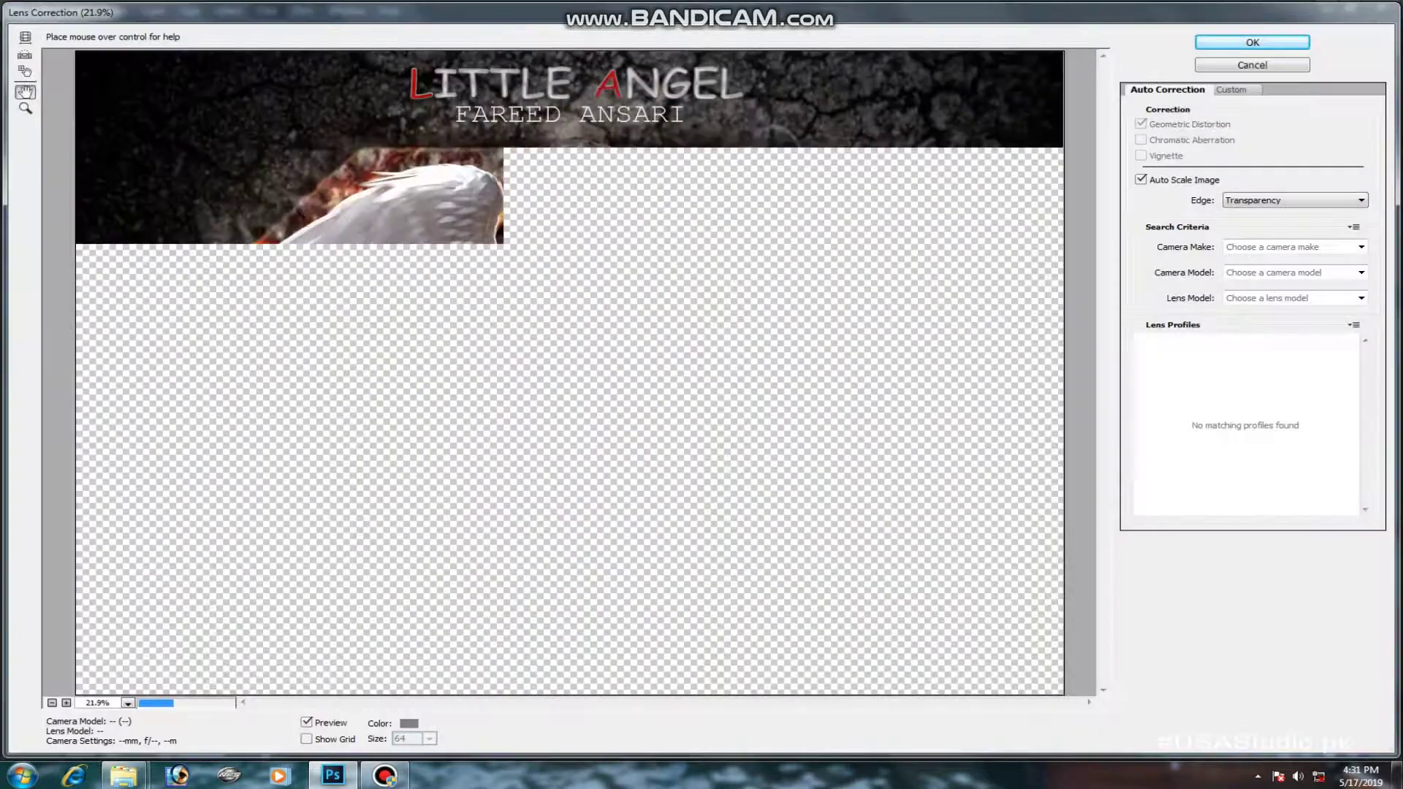
pyautogui.press('Escape')
# - Apply Camera Raw: Exposure -0.10, slight Vibrance boost, Yellows luminance -3, dark post-crop vignette
pyautogui.click(266, 10)
pyautogui.click(307, 97)
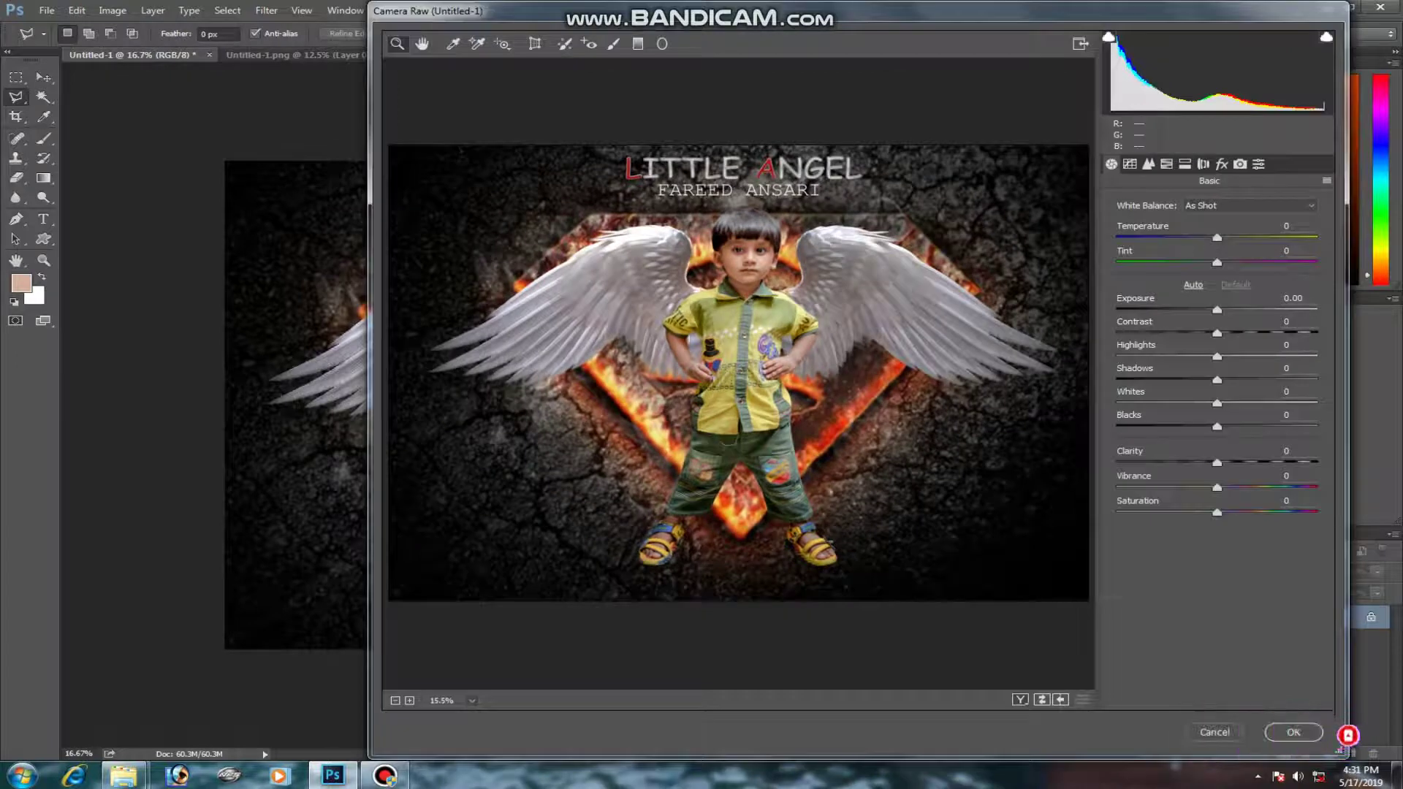
pyautogui.press('Down')
pyautogui.press('Down')
pyautogui.press('Down')
pyautogui.press('Down')
pyautogui.press('Down')
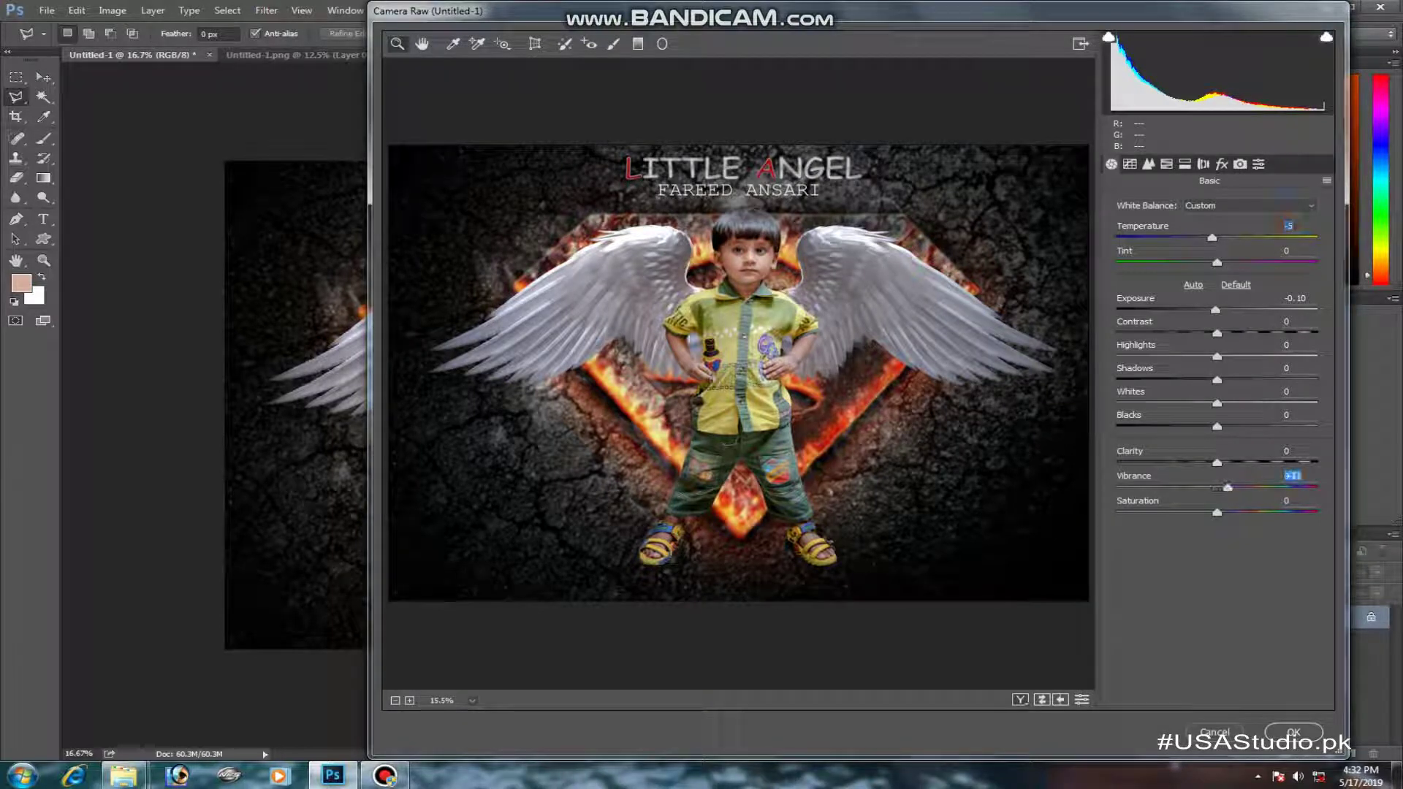
pyautogui.hotkey('shift', 'Up')
pyautogui.hotkey('shift', 'Up')
pyautogui.hotkey('shift', 'Up')
pyautogui.hotkey('shift', 'Up')
pyautogui.hotkey('shift', 'Up')
pyautogui.hotkey('shift', 'Up')
pyautogui.hotkey('ctrl', 'alt', '4')
pyautogui.moveTo(1217, 323); pyautogui.dragTo(1256, 299)
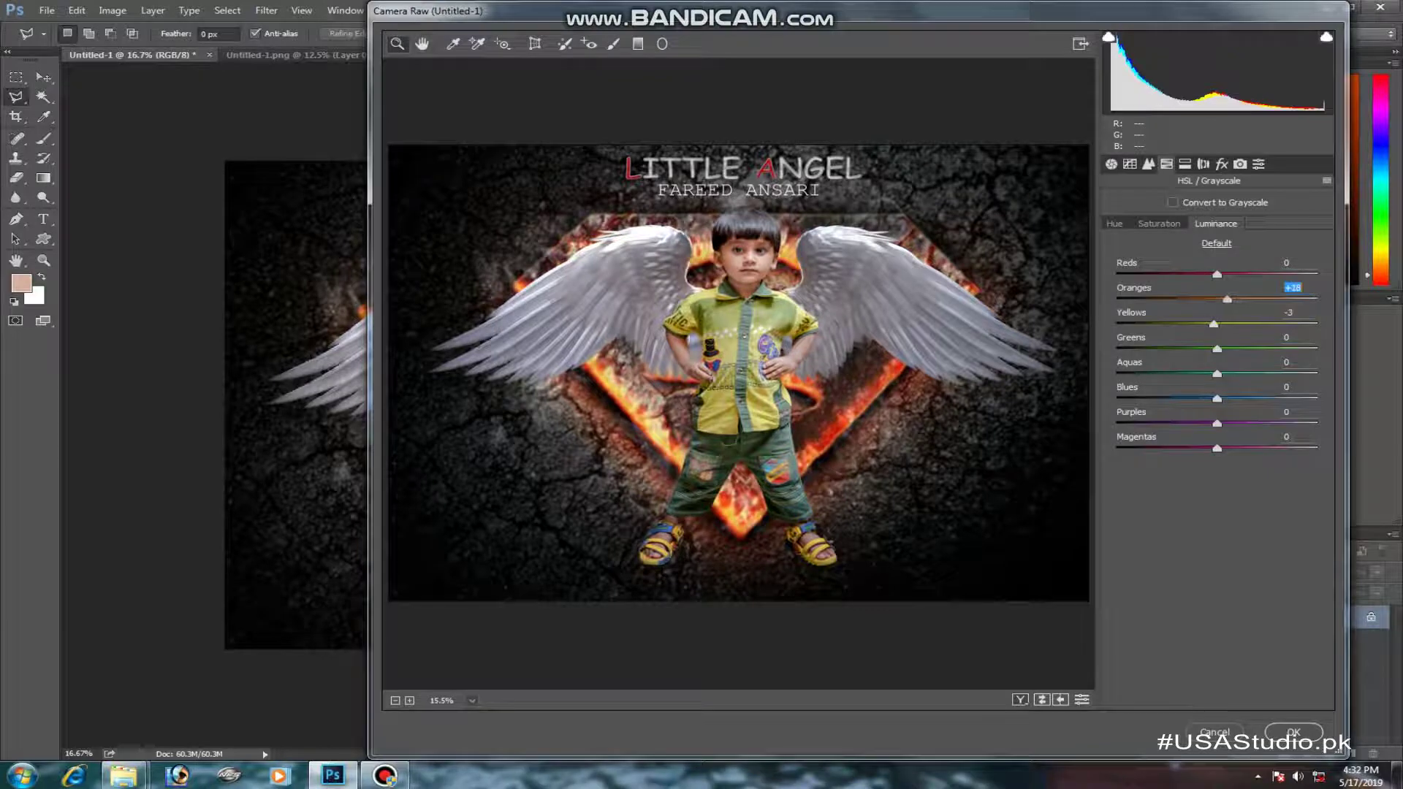
pyautogui.hotkey('ctrl', 'alt', '7')
pyautogui.moveTo(1217, 413); pyautogui.dragTo(1208, 412)
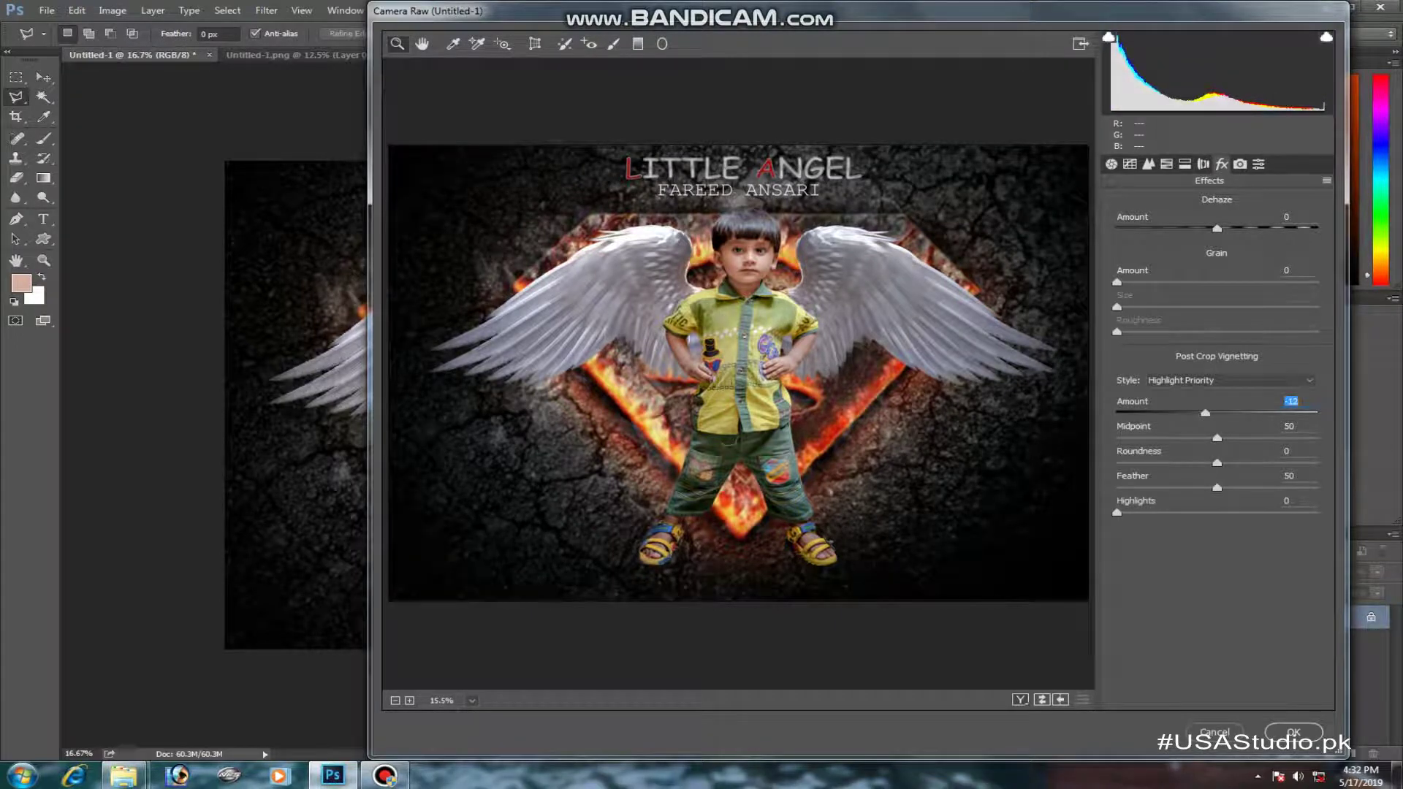
pyautogui.click(1293, 732)
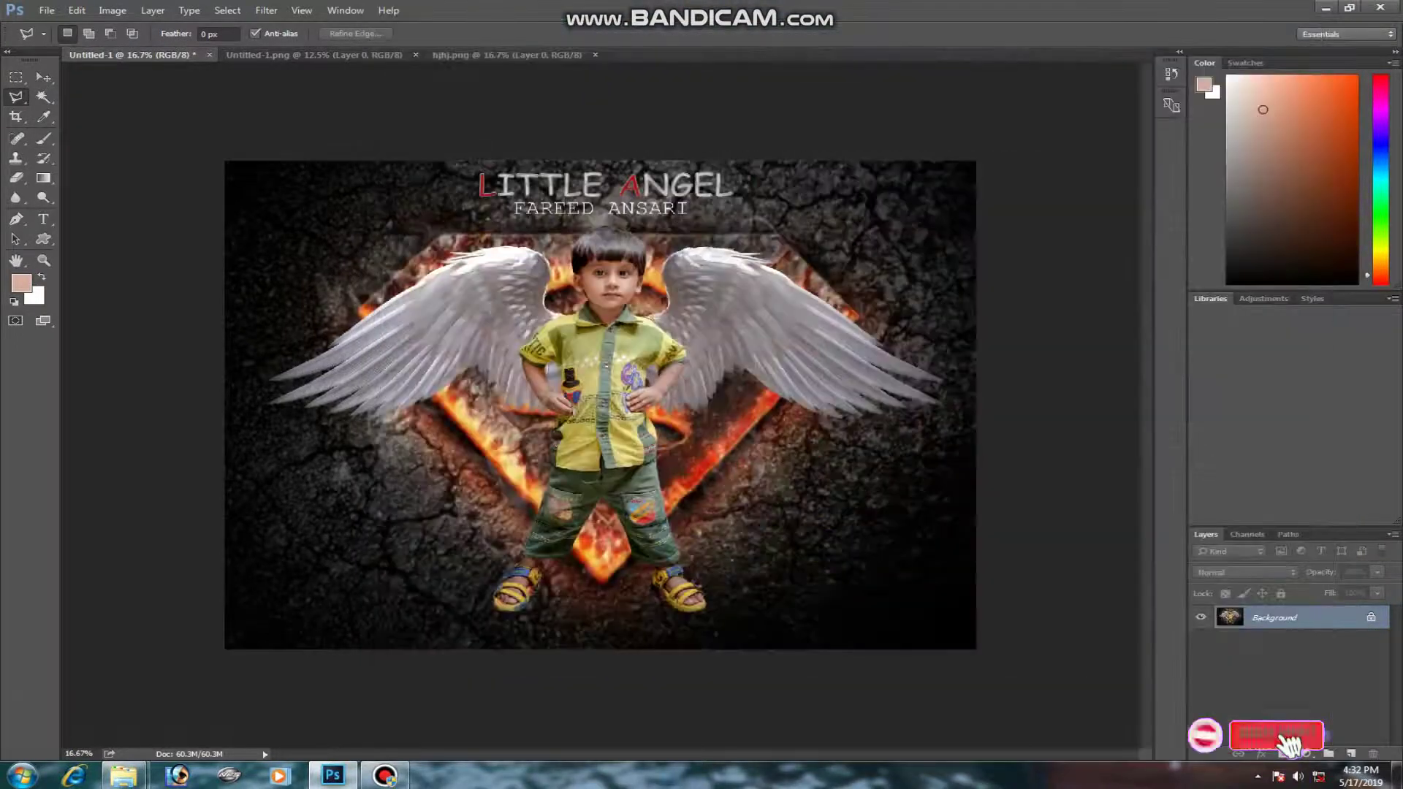
# - Unlock the Background as Layer 0, duplicate it, and give the copy a 12 px white stroke
pyautogui.doubleClick(1275, 618)
pyautogui.press('Return')
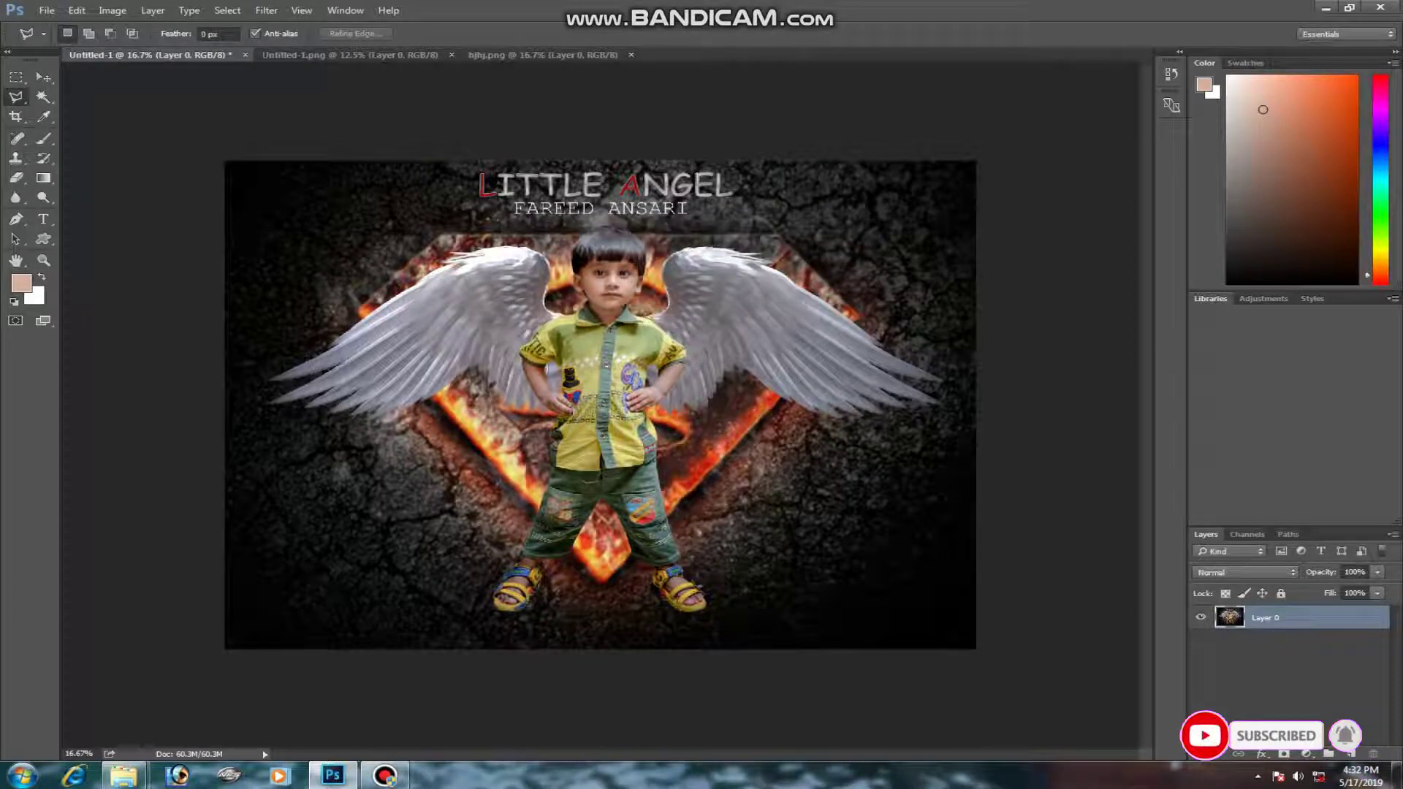
pyautogui.hotkey('ctrl', 'j')
pyautogui.rightClick(1230, 618)
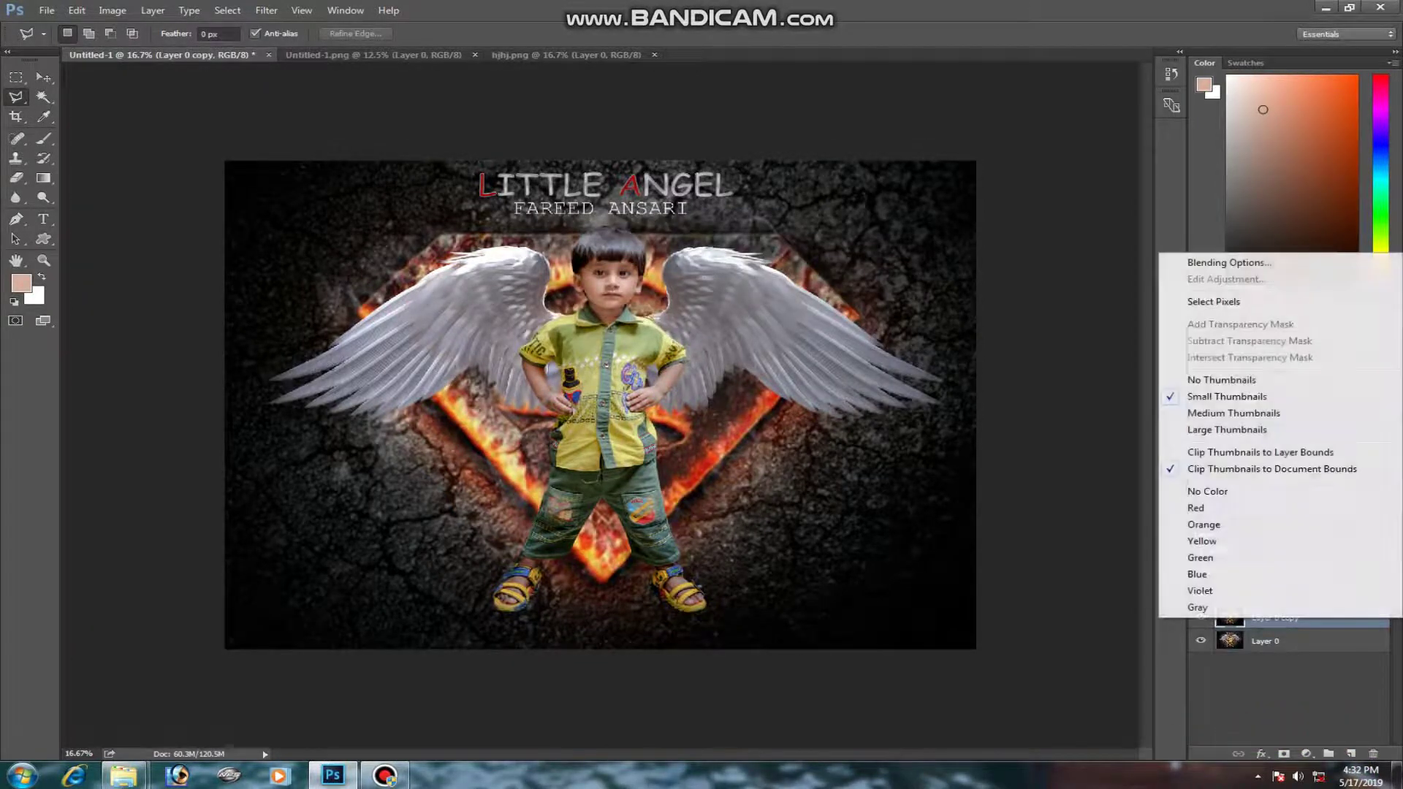
pyautogui.click(1229, 263)
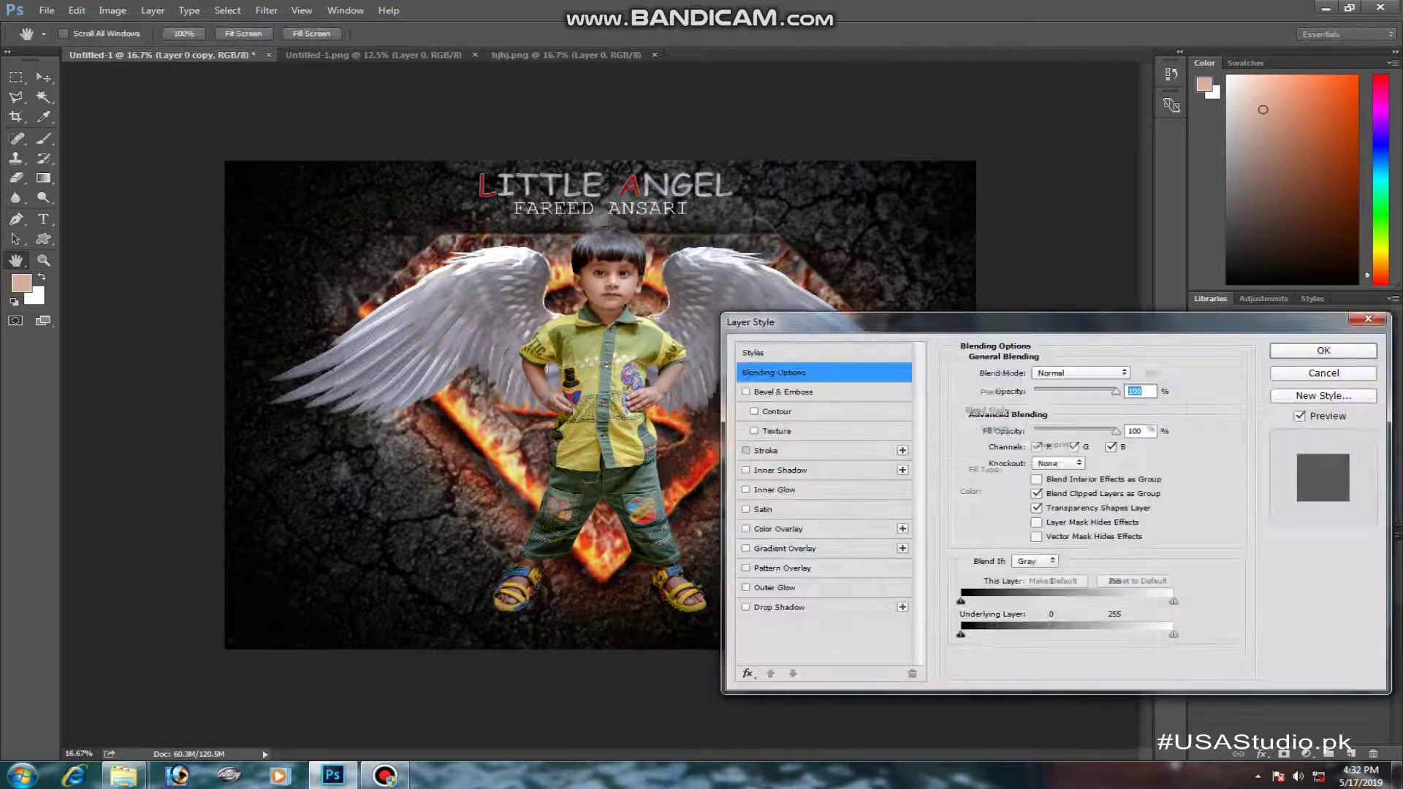
pyautogui.click(766, 450)
pyautogui.click(999, 491)
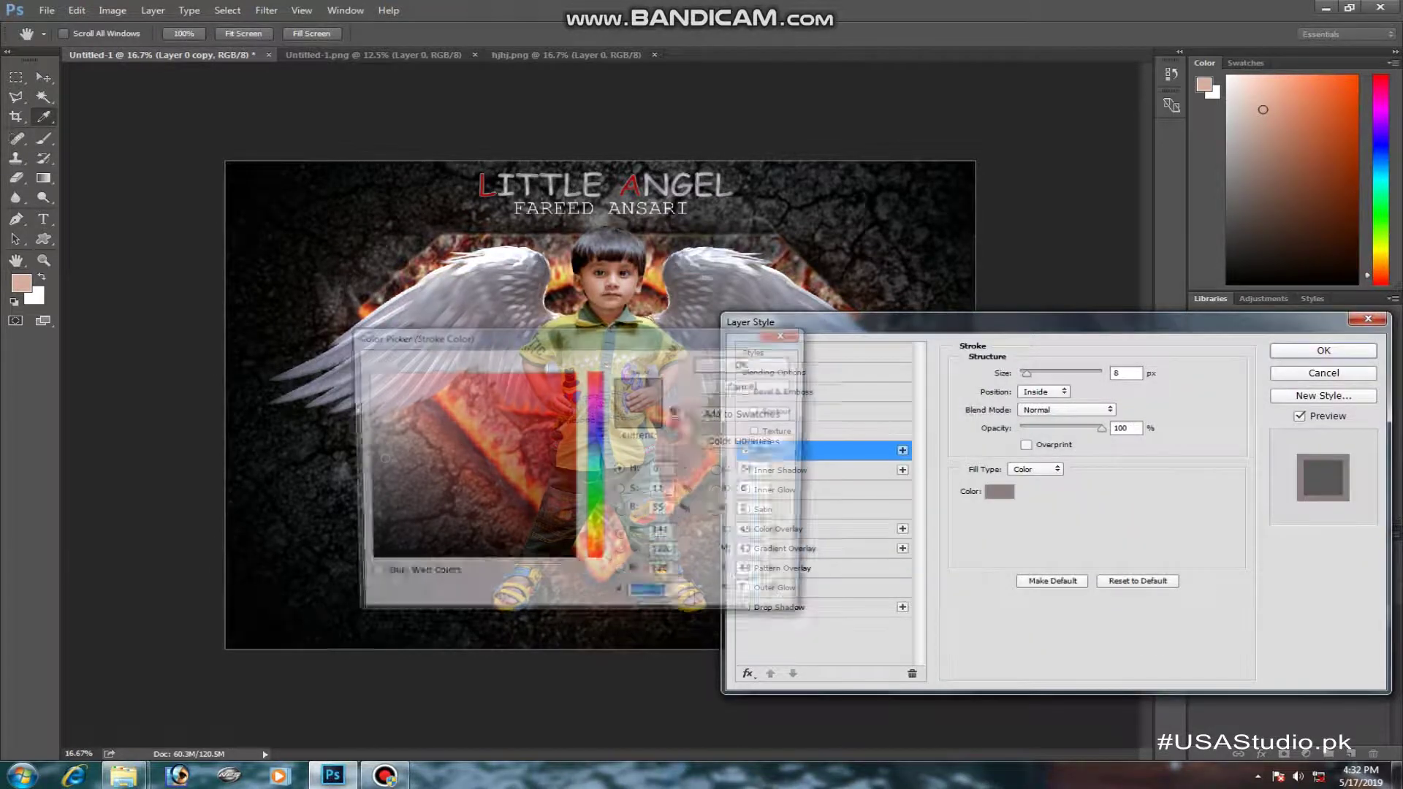
pyautogui.write('ffffff')
pyautogui.press('Return')
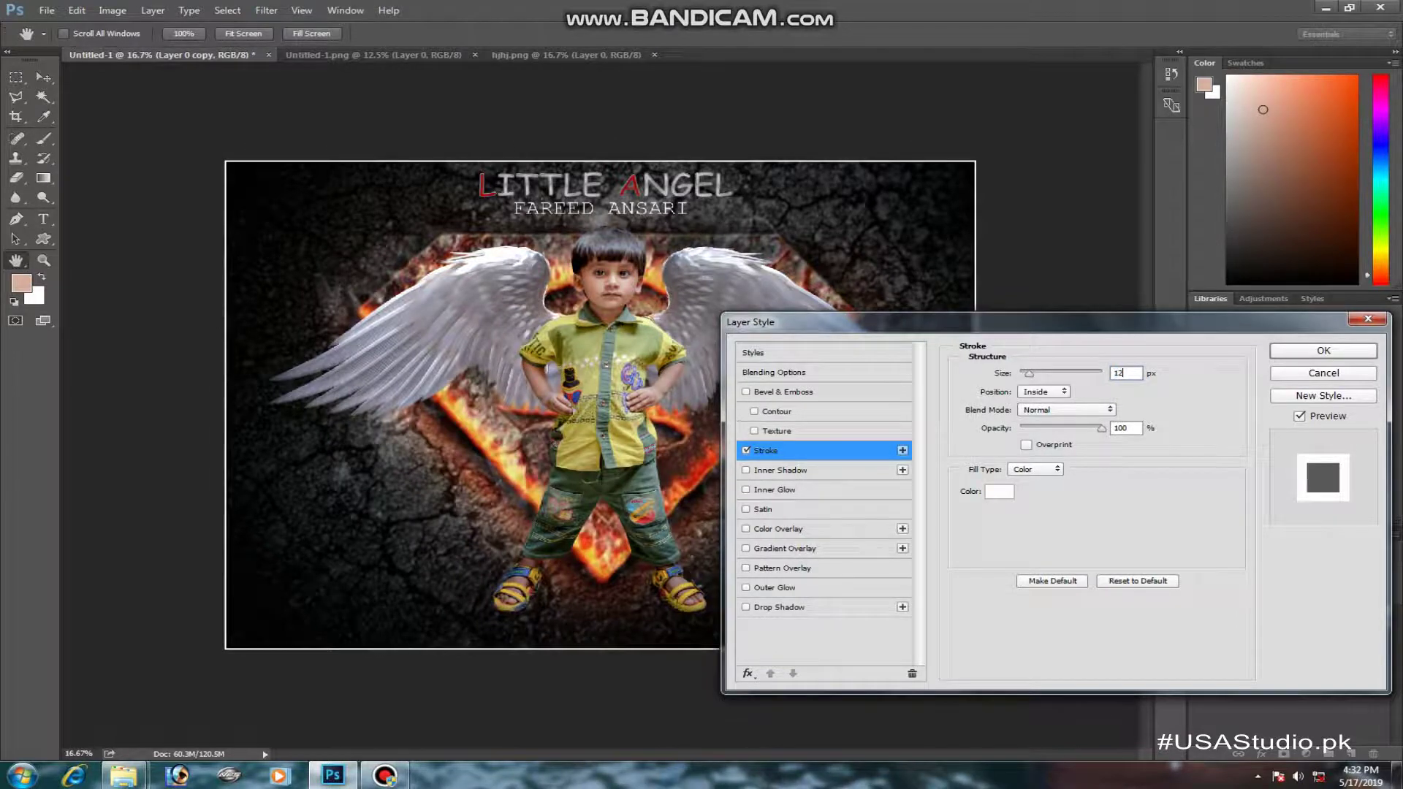
pyautogui.press('Return')
# - Shrink the bordered copy slightly and evenly inside the canvas
pyautogui.press('v')
pyautogui.hotkey('ctrl', 't')
pyautogui.moveTo(976, 160); pyautogui.dragTo(953, 176)
pyautogui.press('Return')
# - Turn Layer 0 black with Hue/Saturation, then flatten the image
pyautogui.click(1286, 669)
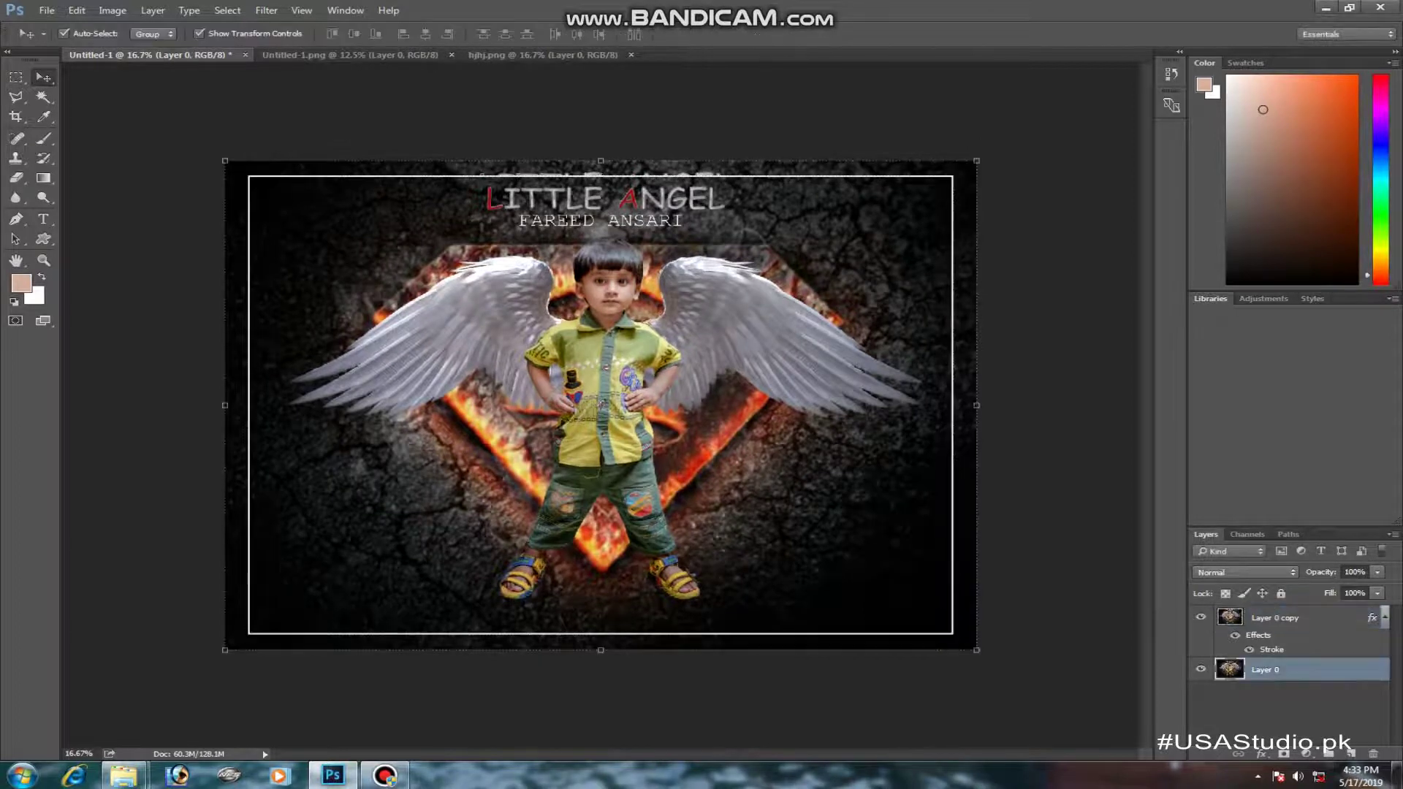
pyautogui.hotkey('ctrl', 'u')
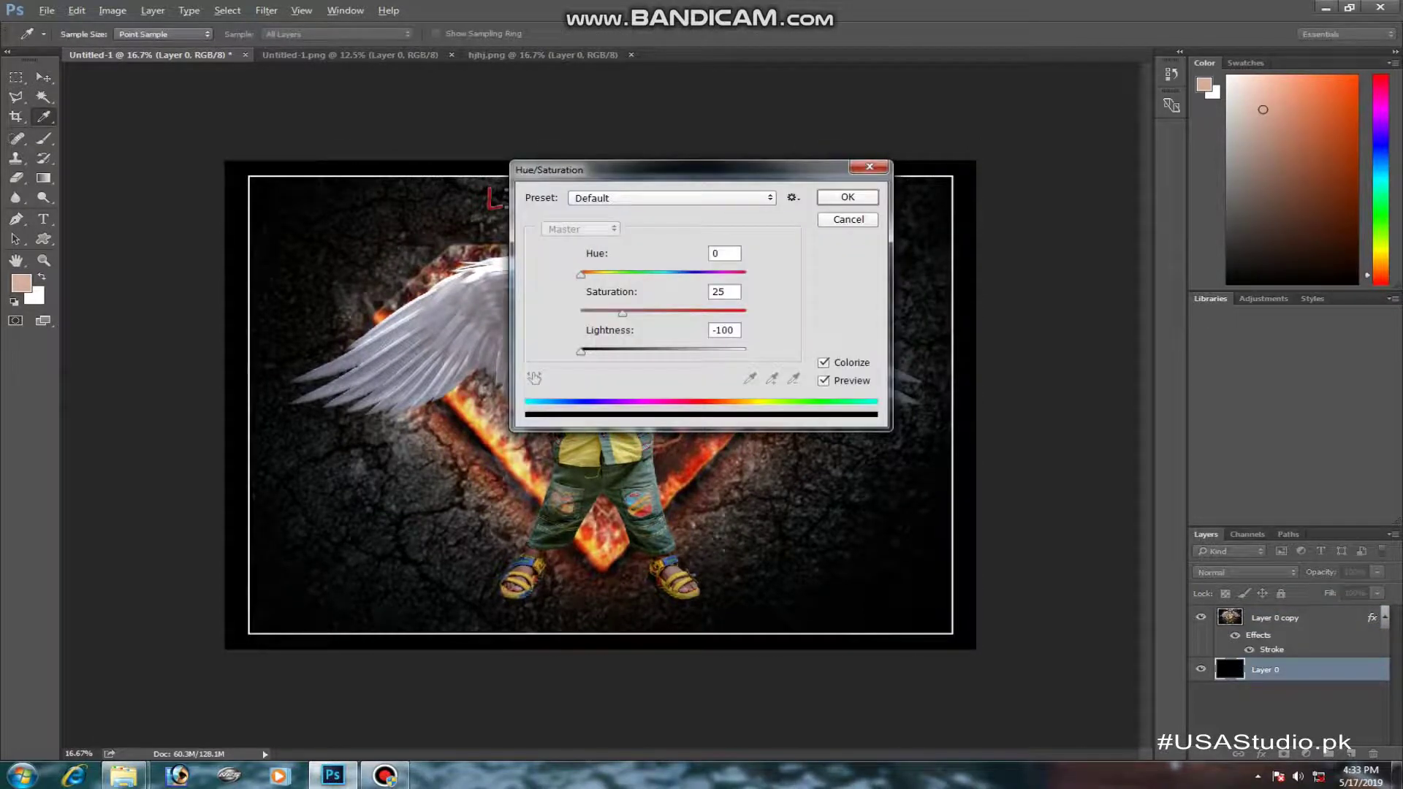
pyautogui.press('Return')
pyautogui.click(153, 10)
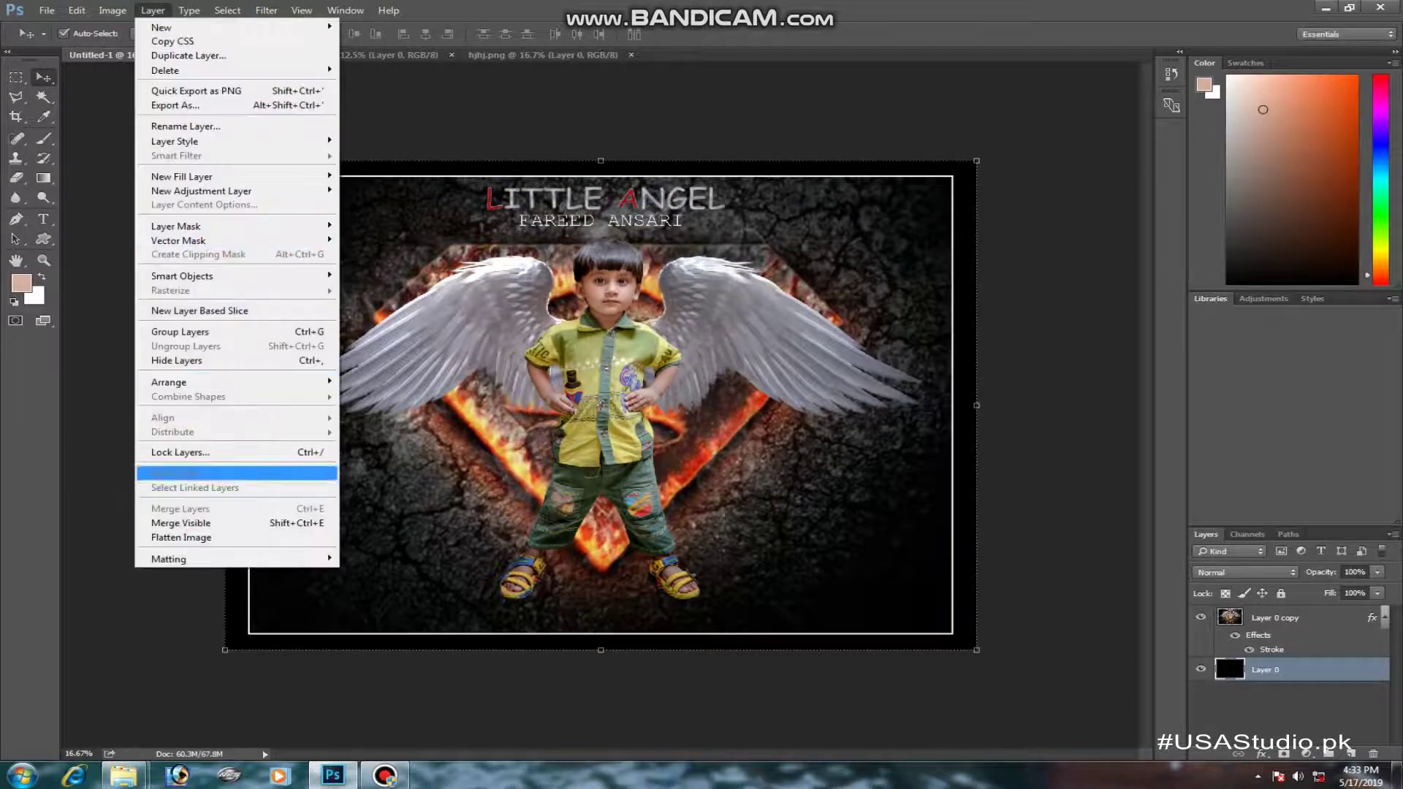
pyautogui.click(190, 523)
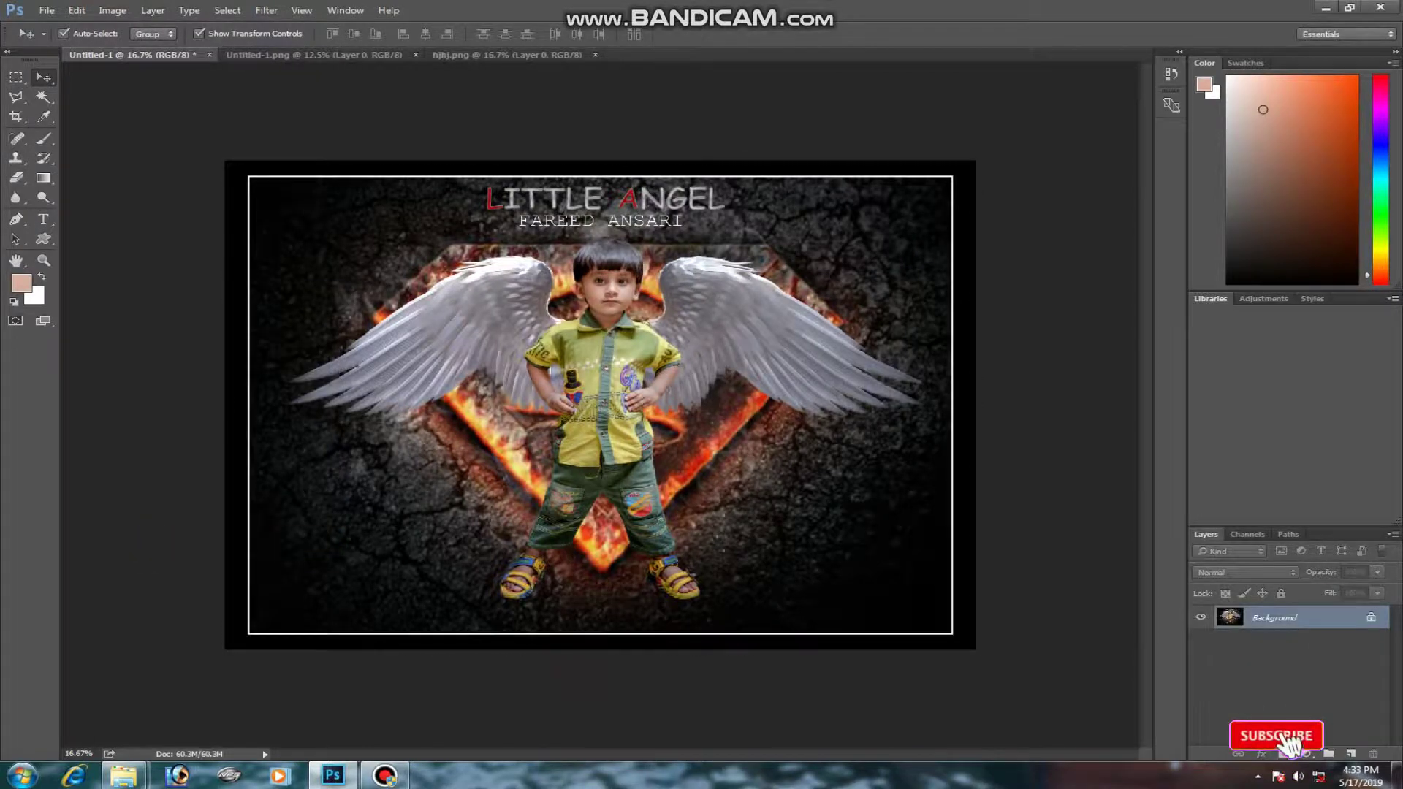